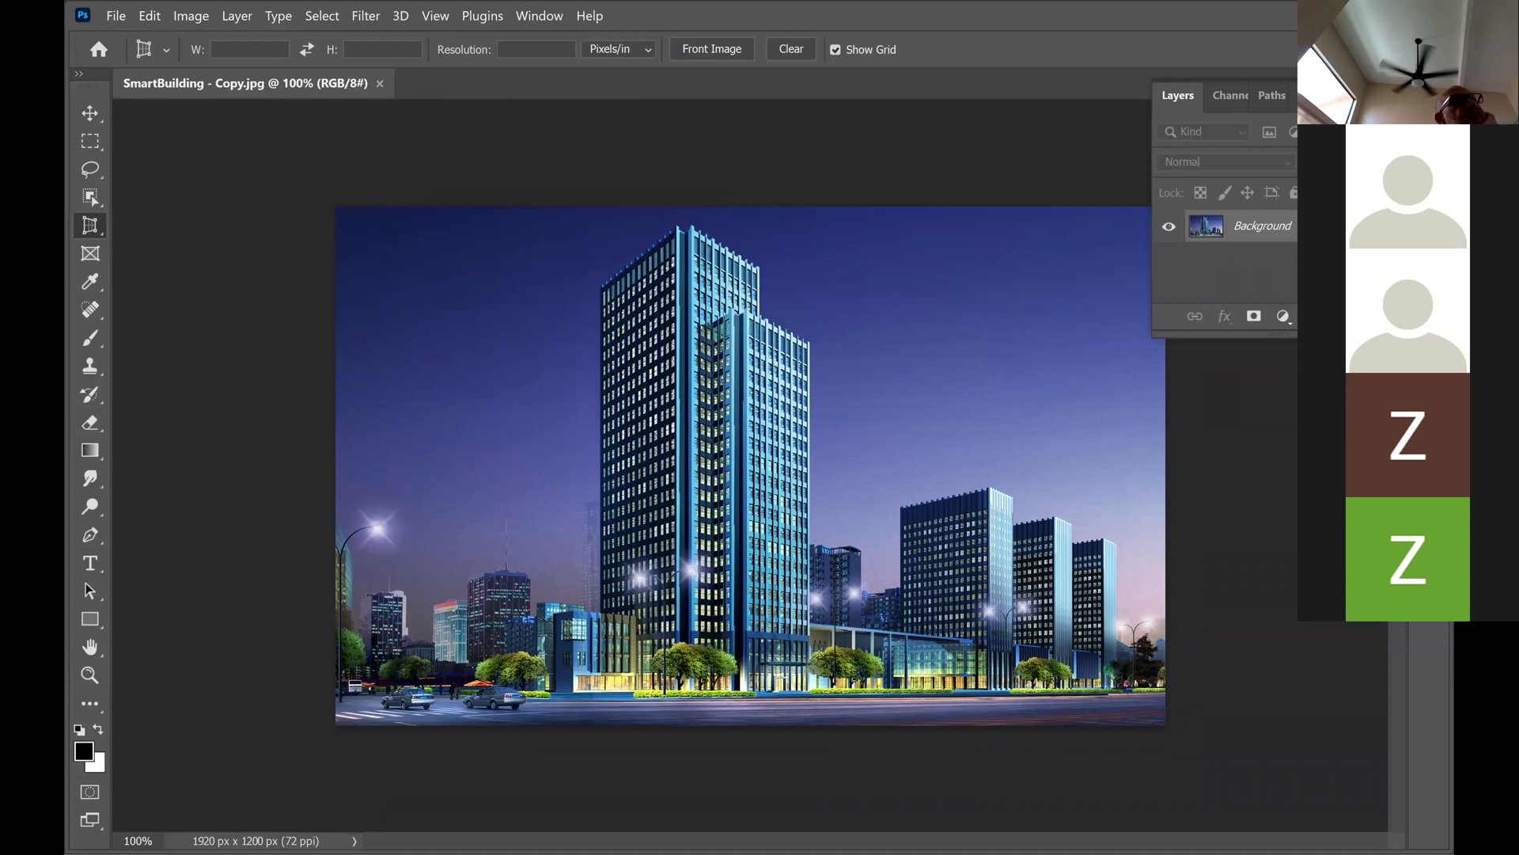
# Try an Iris Blur centred on the main tower, enlarging the ellipse, narrowing the fully sharp area, and strengthening the blur
pyautogui.click(362, 16)
pyautogui.moveTo(453, 273)
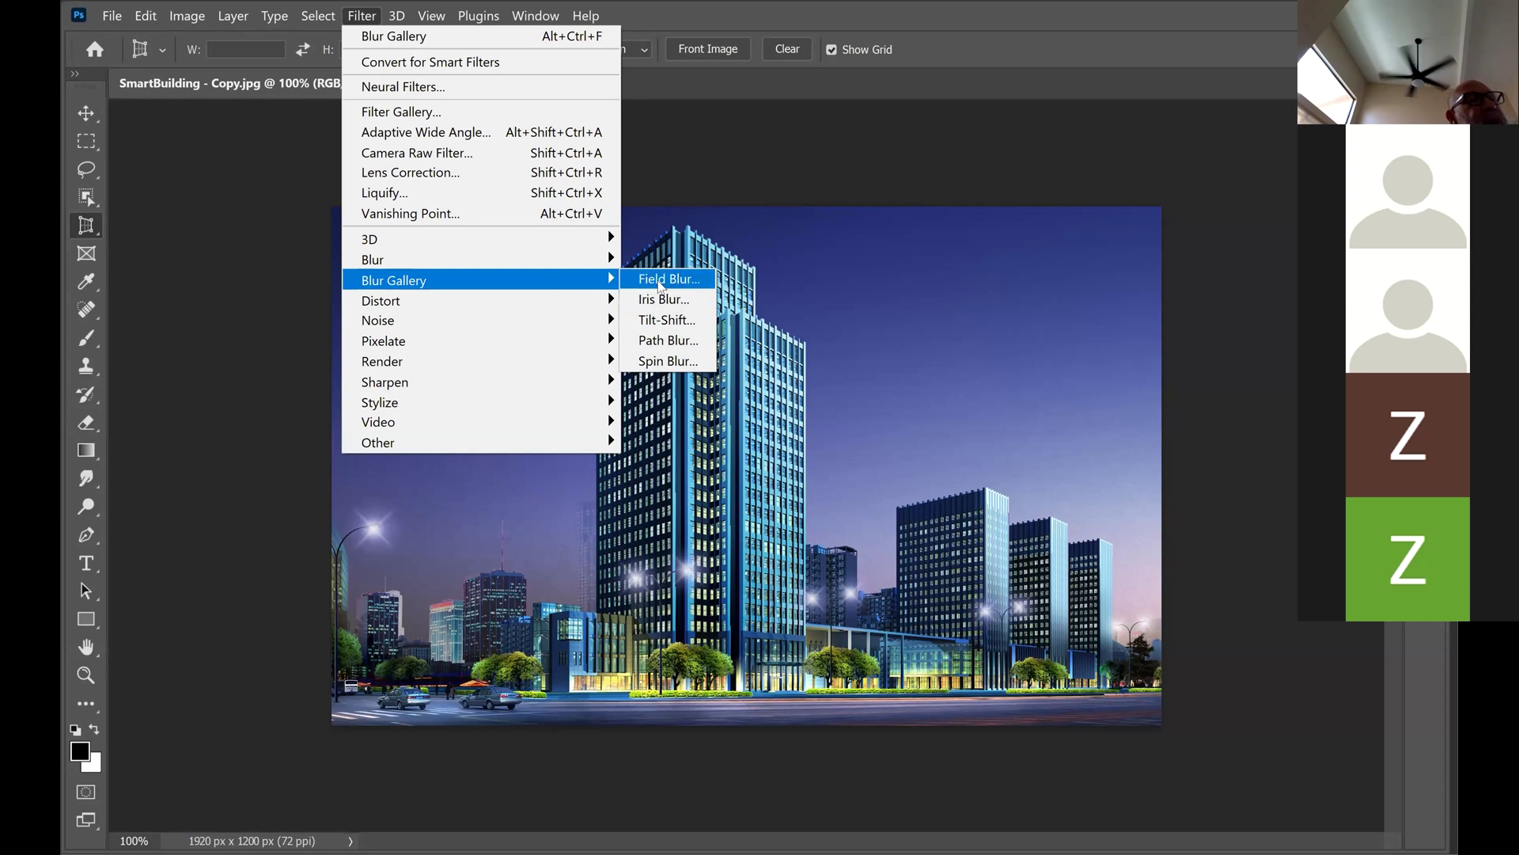
pyautogui.click(665, 300)
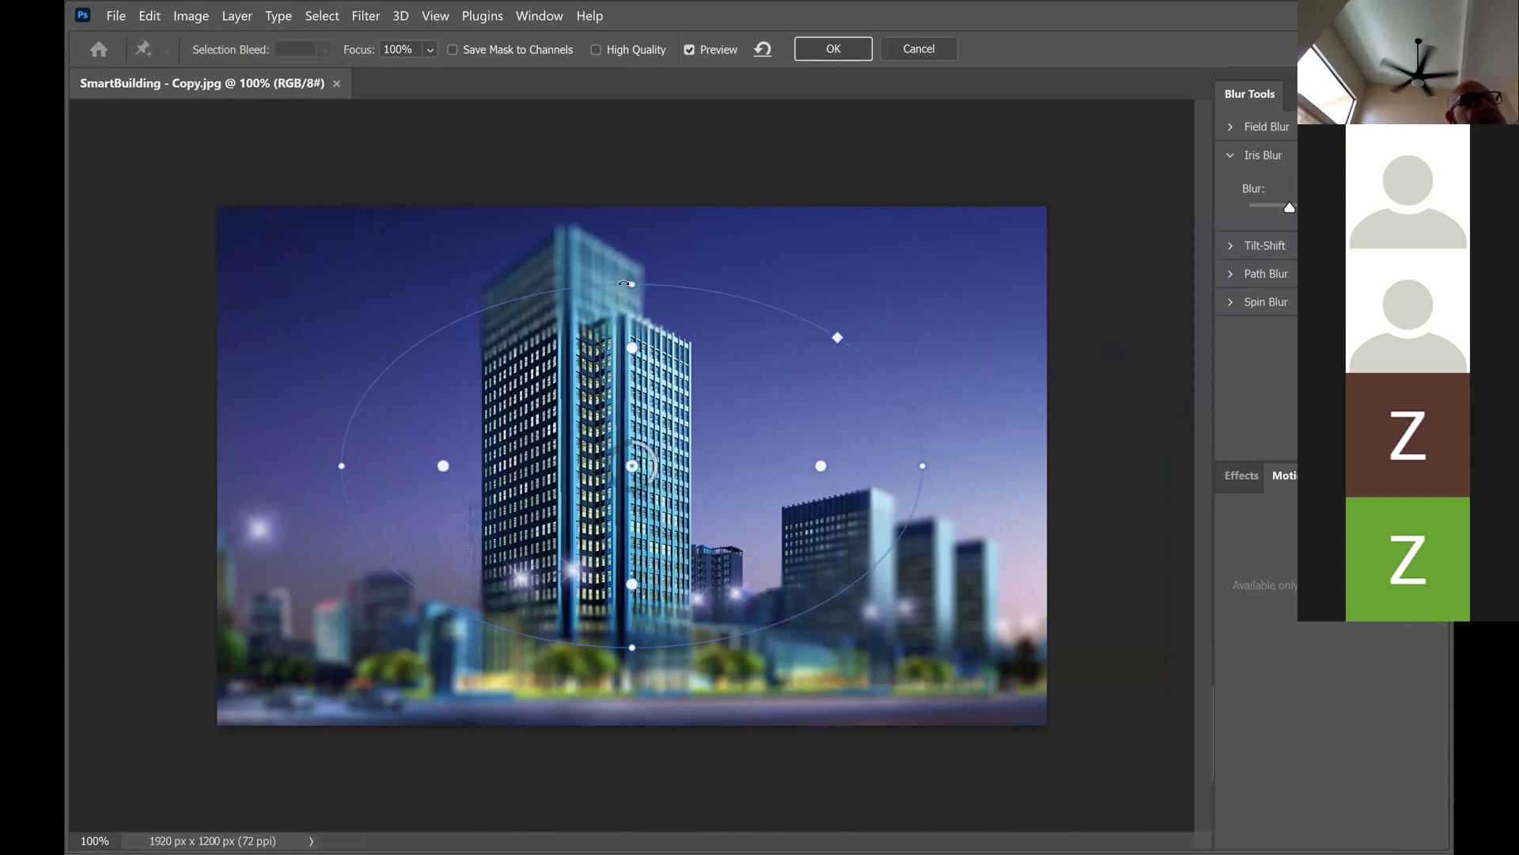
pyautogui.moveTo(630, 282); pyautogui.dragTo(635, 229)
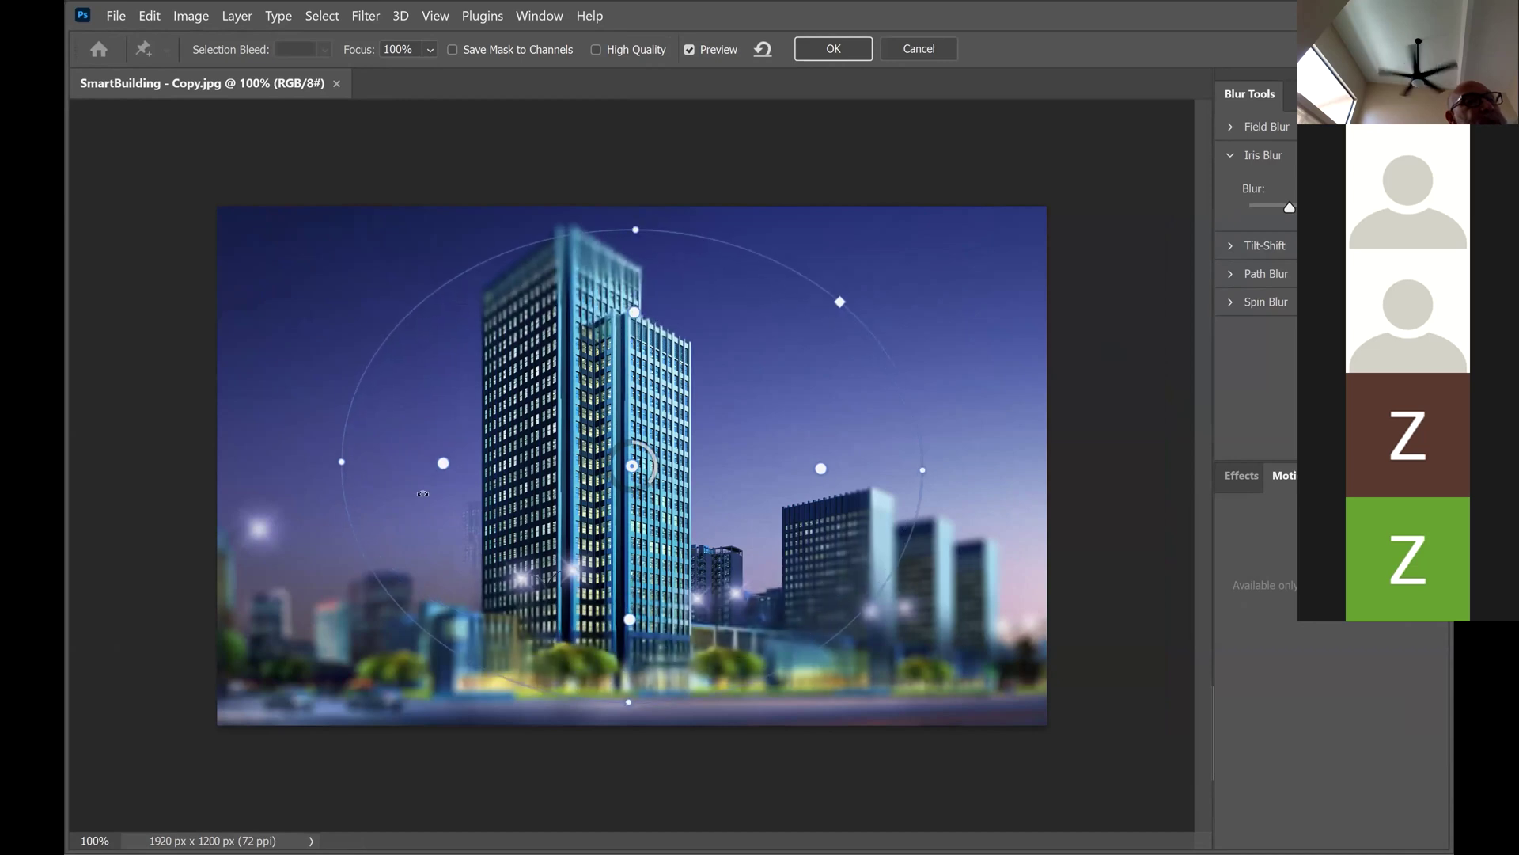
pyautogui.moveTo(341, 461); pyautogui.dragTo(277, 457)
pyautogui.moveTo(955, 558); pyautogui.dragTo(935, 560)
pyautogui.moveTo(847, 470); pyautogui.dragTo(783, 468)
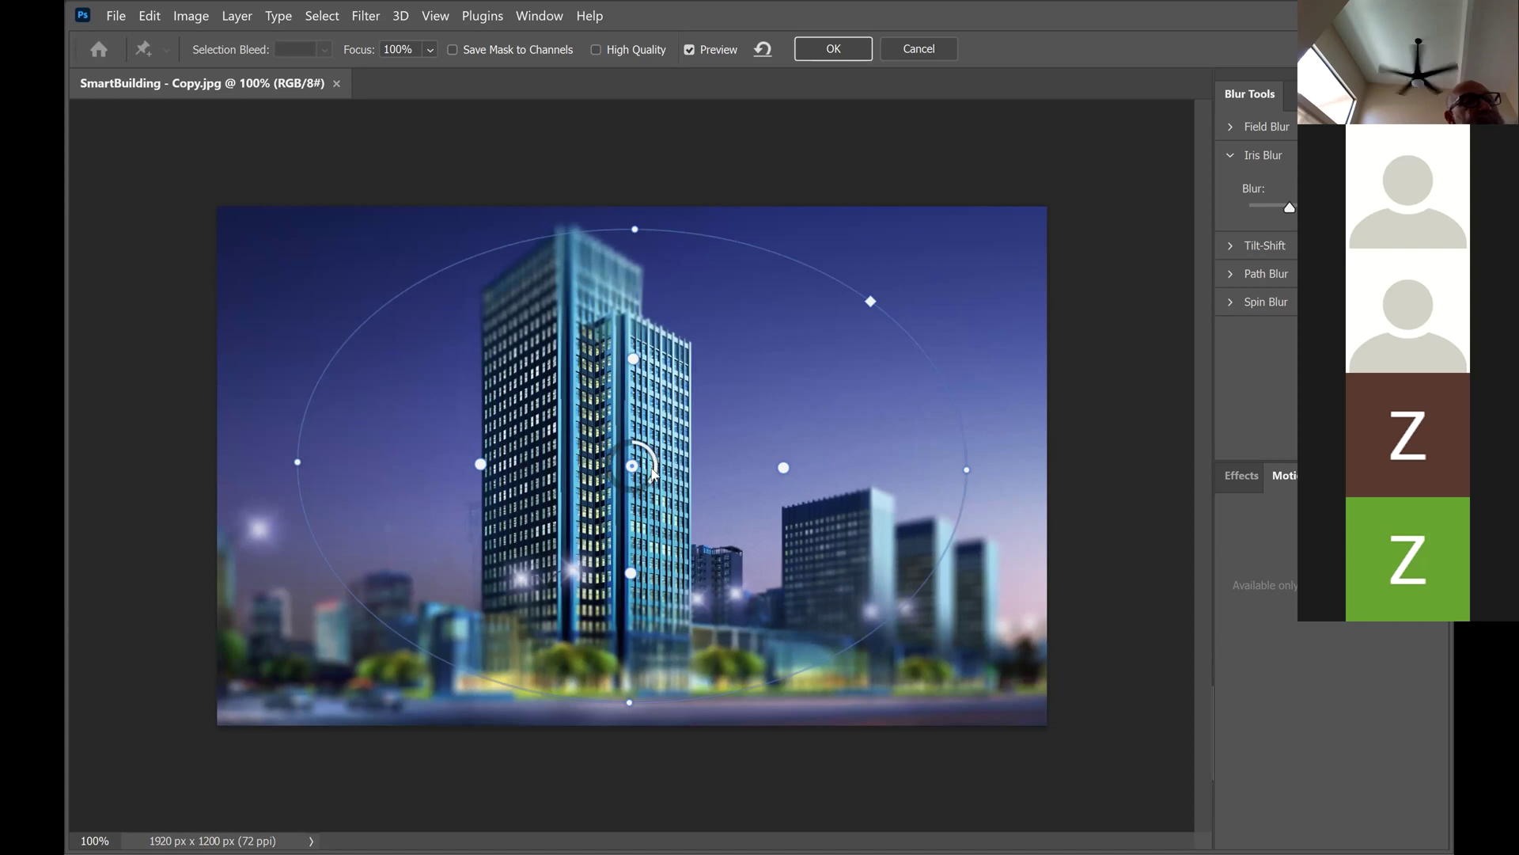
pyautogui.moveTo(656, 482)
pyautogui.mouseDown()
pyautogui.moveTo(599, 473)
pyautogui.moveTo(652, 490)
pyautogui.mouseUp()
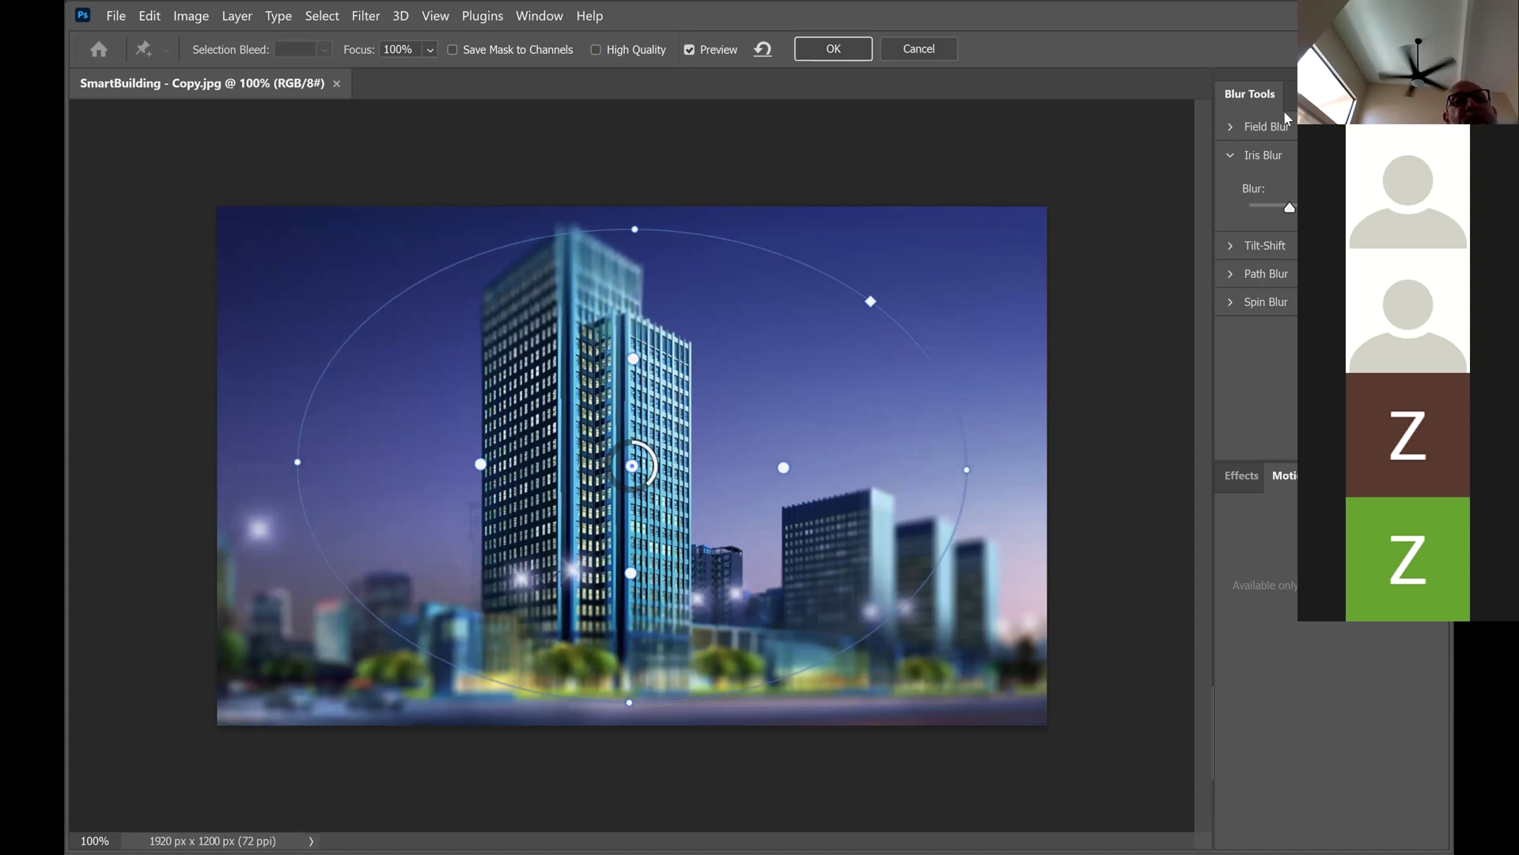
pyautogui.moveTo(1320, 208)
pyautogui.mouseDown()
pyautogui.moveTo(1396, 208)
pyautogui.moveTo(1343, 209)
pyautogui.mouseUp()
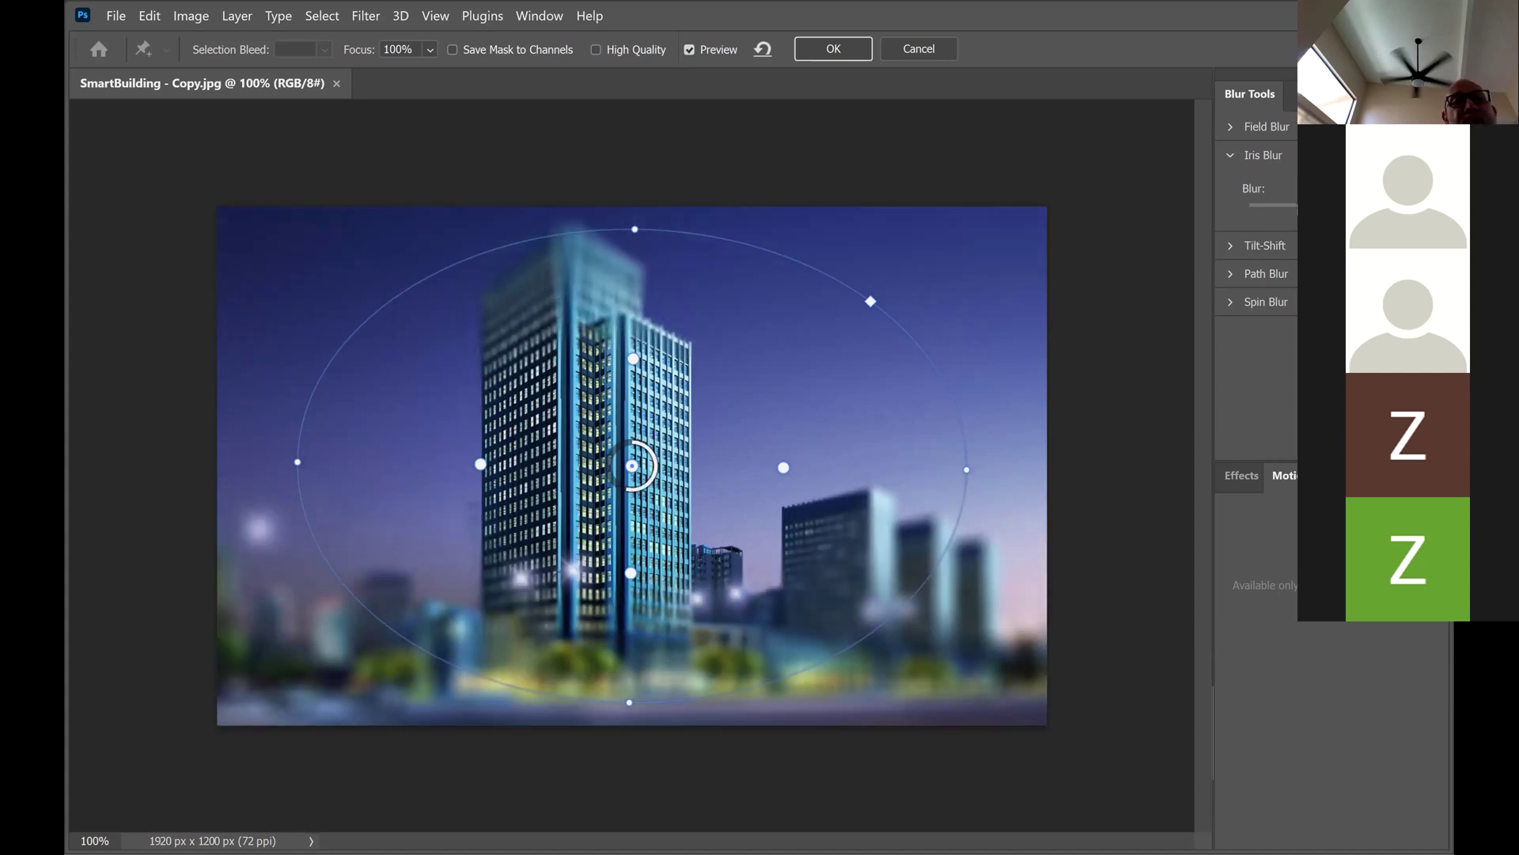
# Try raising the Iris Blur's Light Bokeh and Bokeh Color with the light range starting at 113, and discard the filter
pyautogui.click(1240, 476)
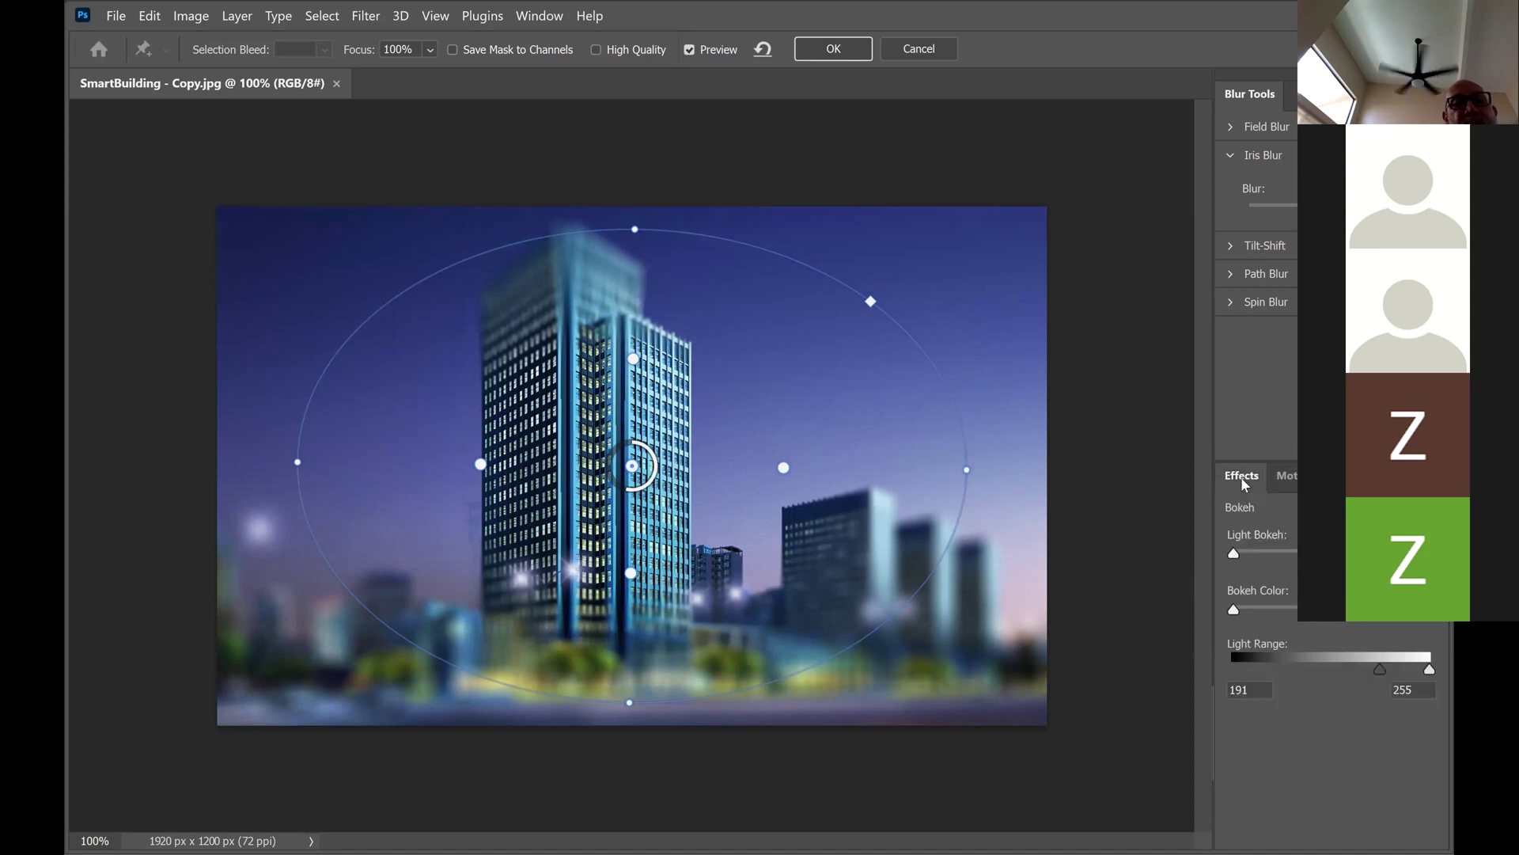
pyautogui.moveTo(1235, 554); pyautogui.dragTo(1295, 554)
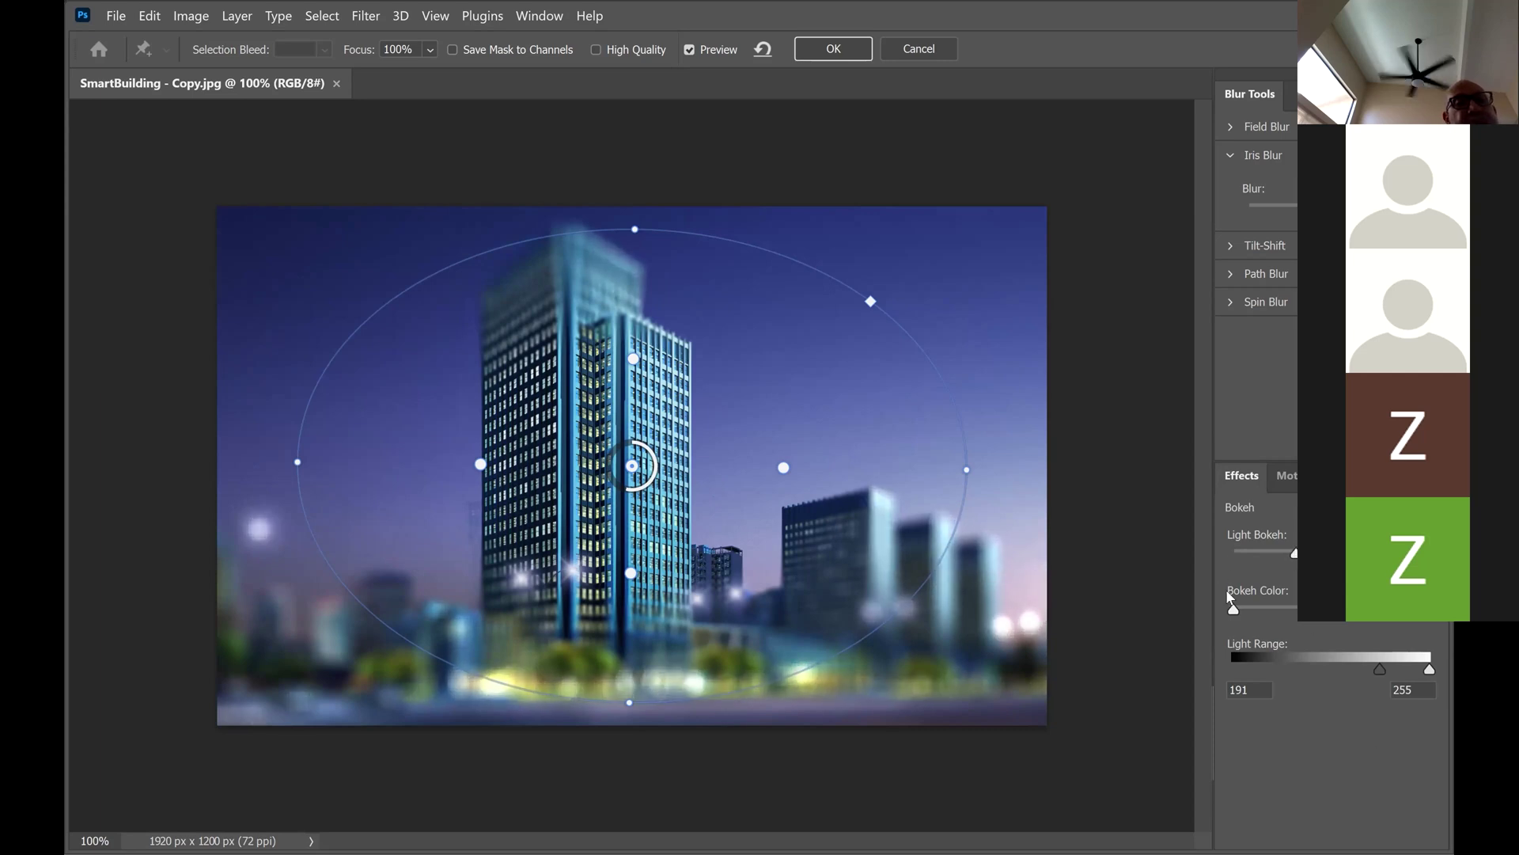
pyautogui.moveTo(1286, 610); pyautogui.dragTo(1329, 609)
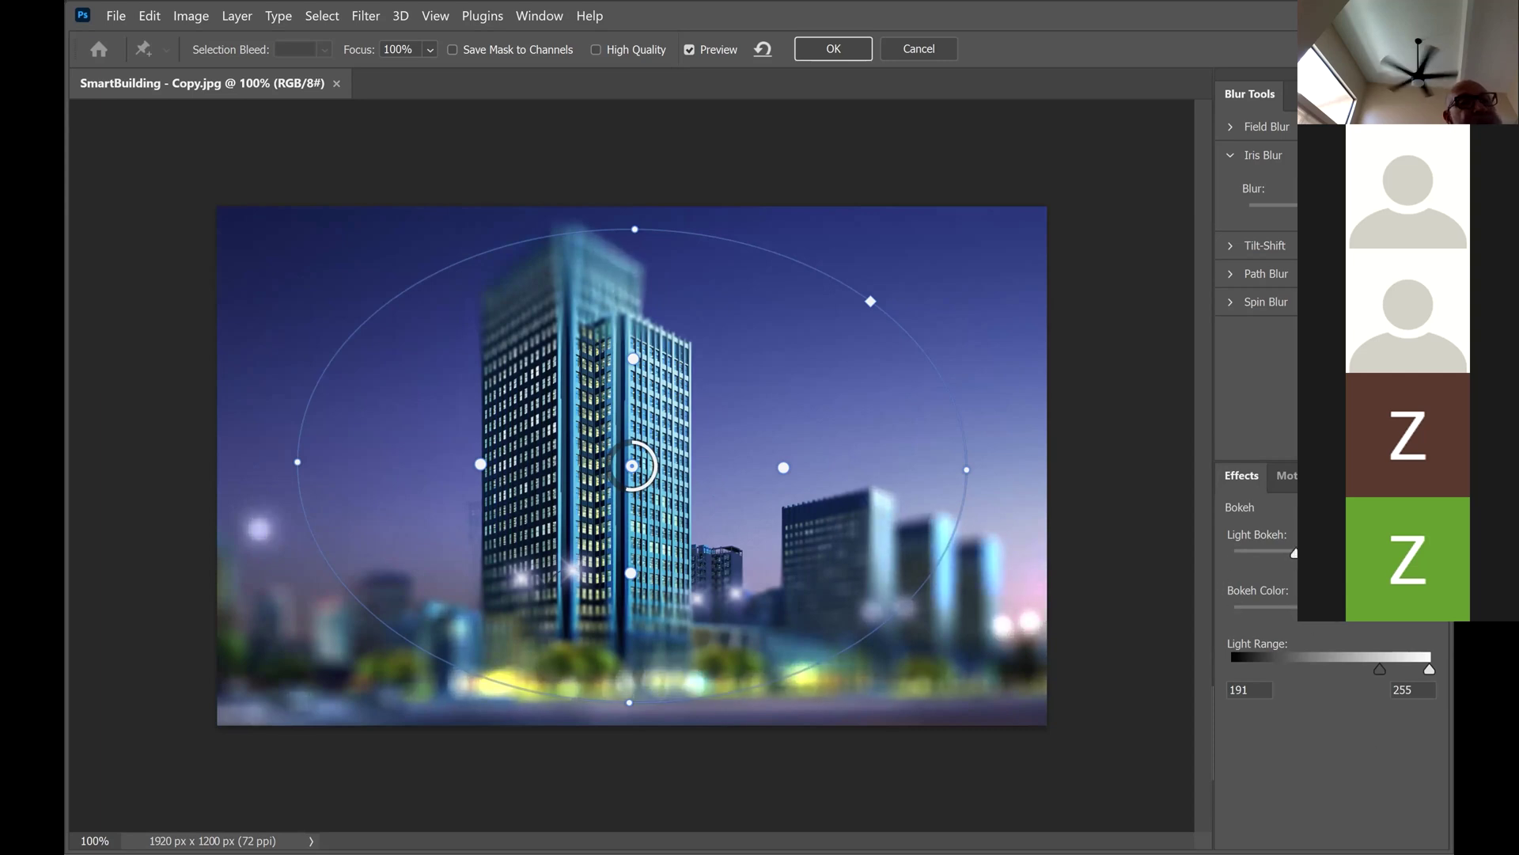
pyautogui.moveTo(1380, 668); pyautogui.dragTo(1319, 669)
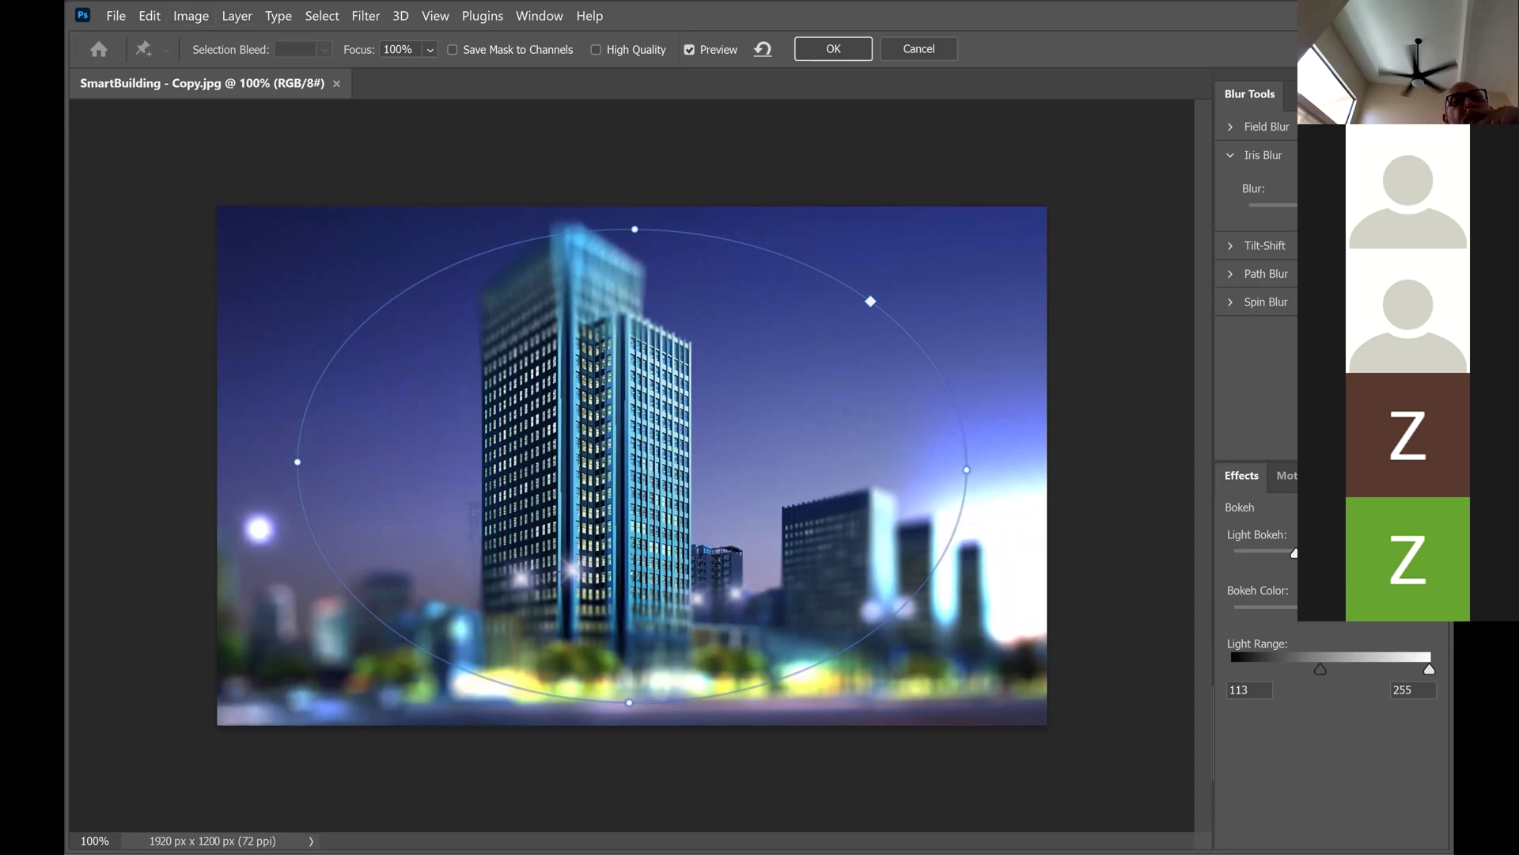
pyautogui.click(924, 50)
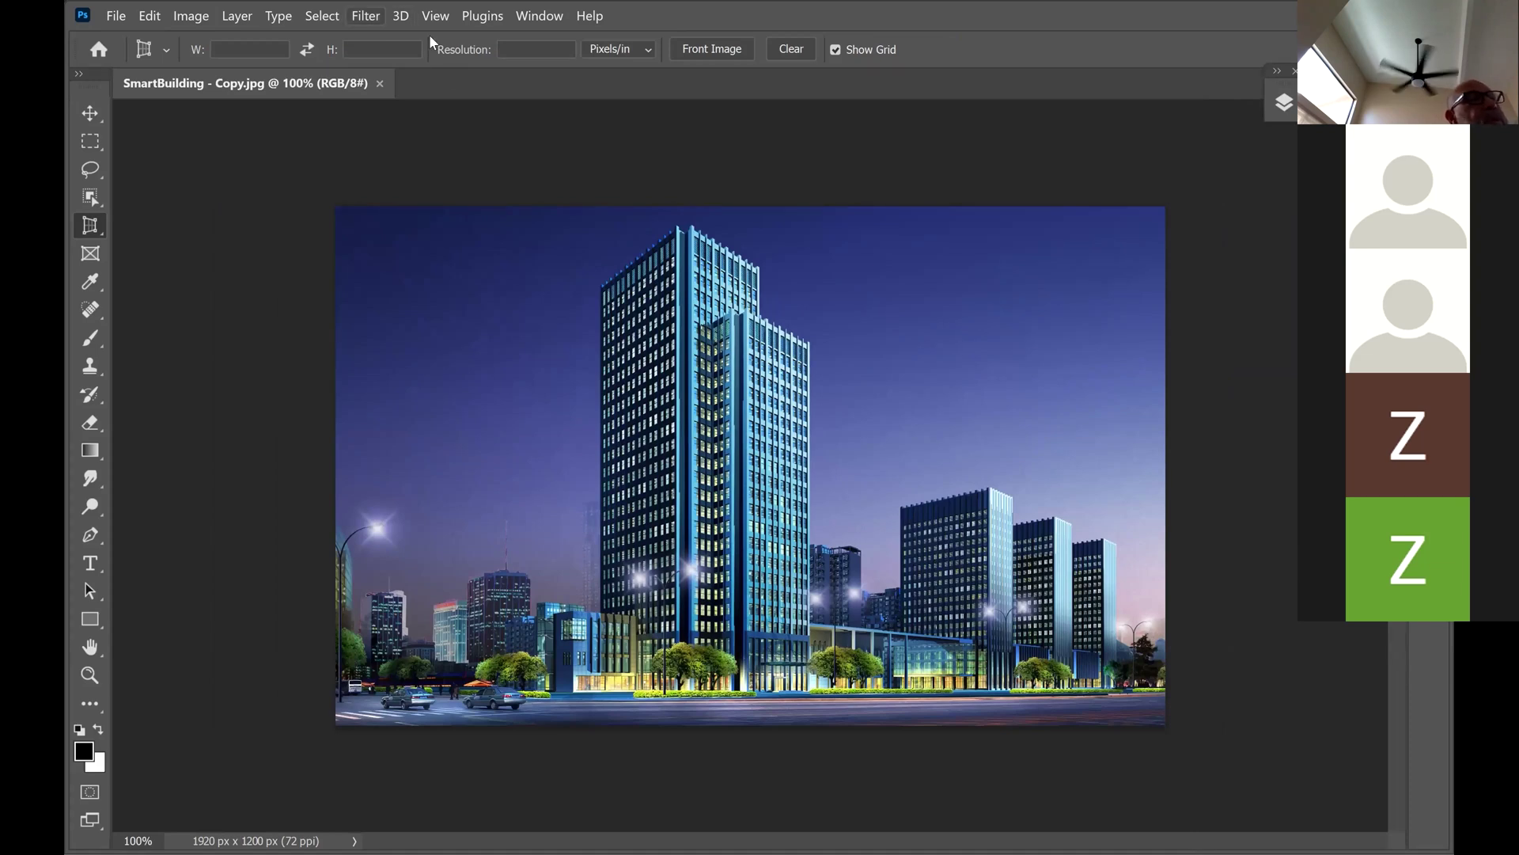
# Try a Tilt-Shift blur with the sharp band widened across the towers and Light Bokeh and Bokeh Color raised
pyautogui.click(365, 16)
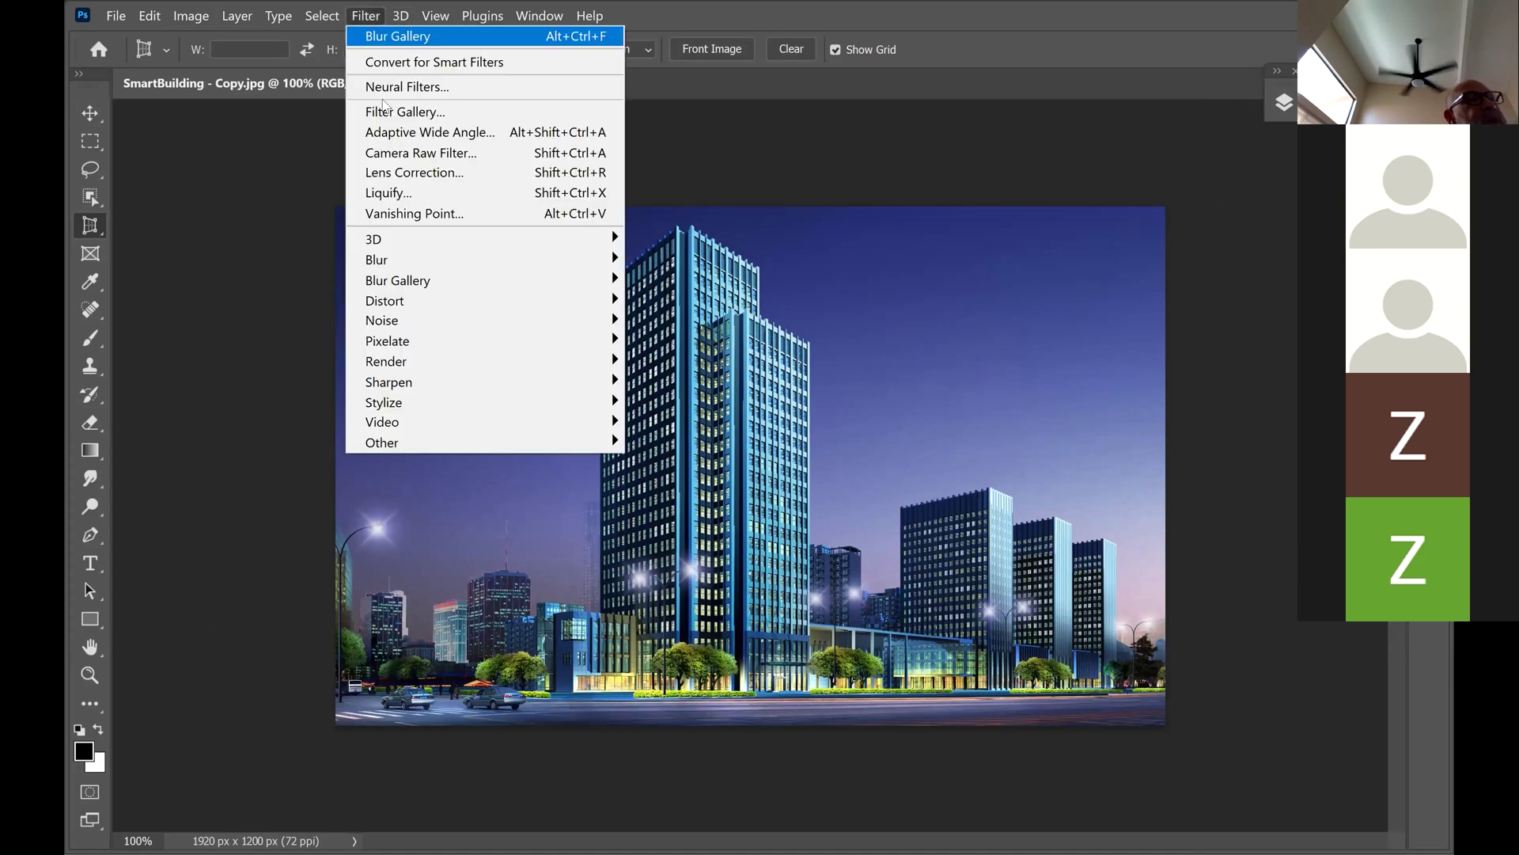
pyautogui.moveTo(383, 261)
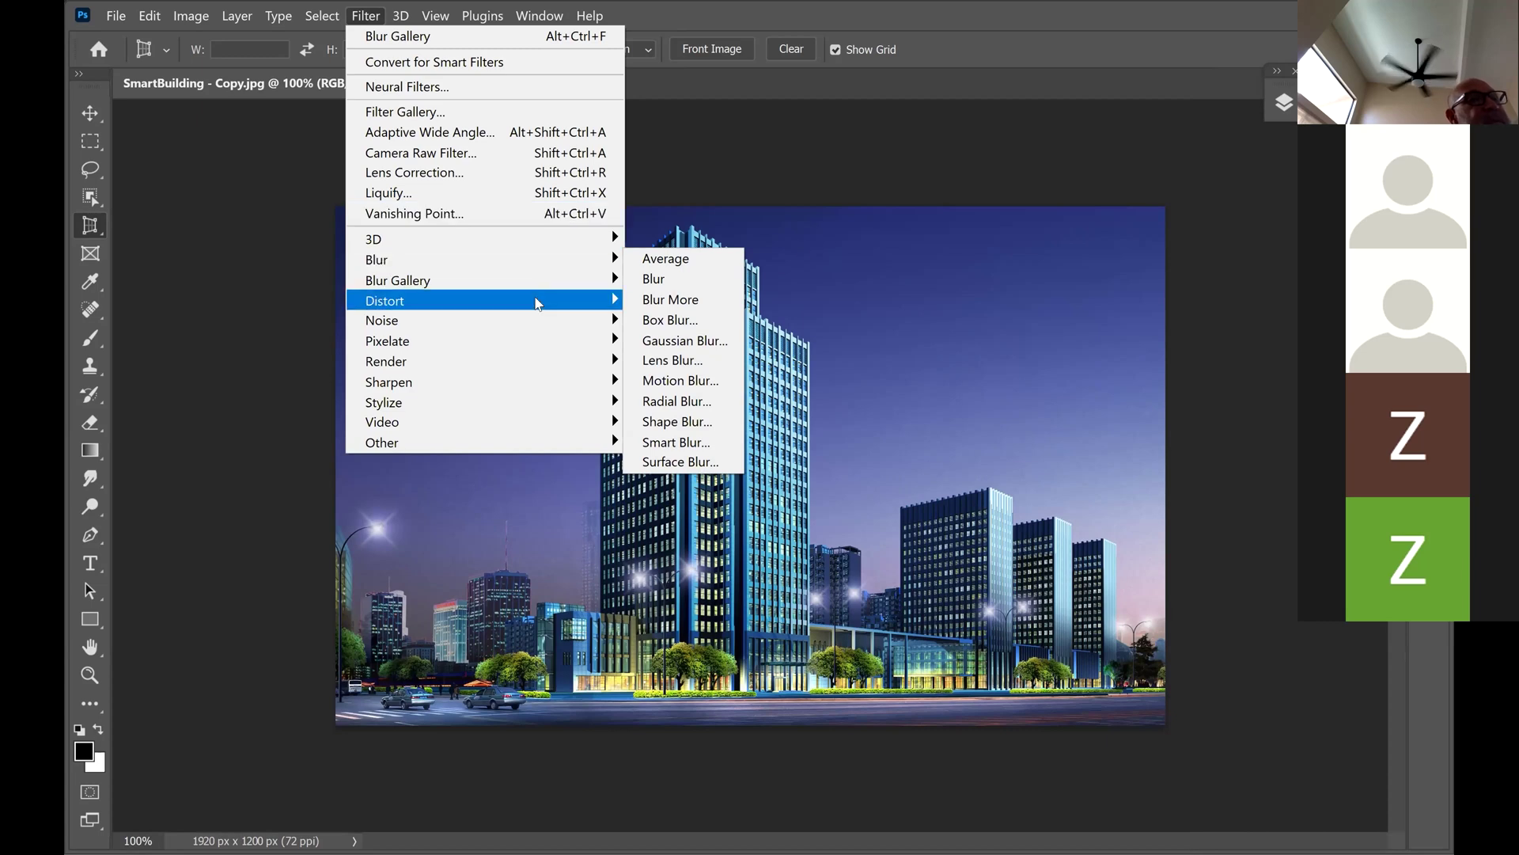
pyautogui.moveTo(514, 281)
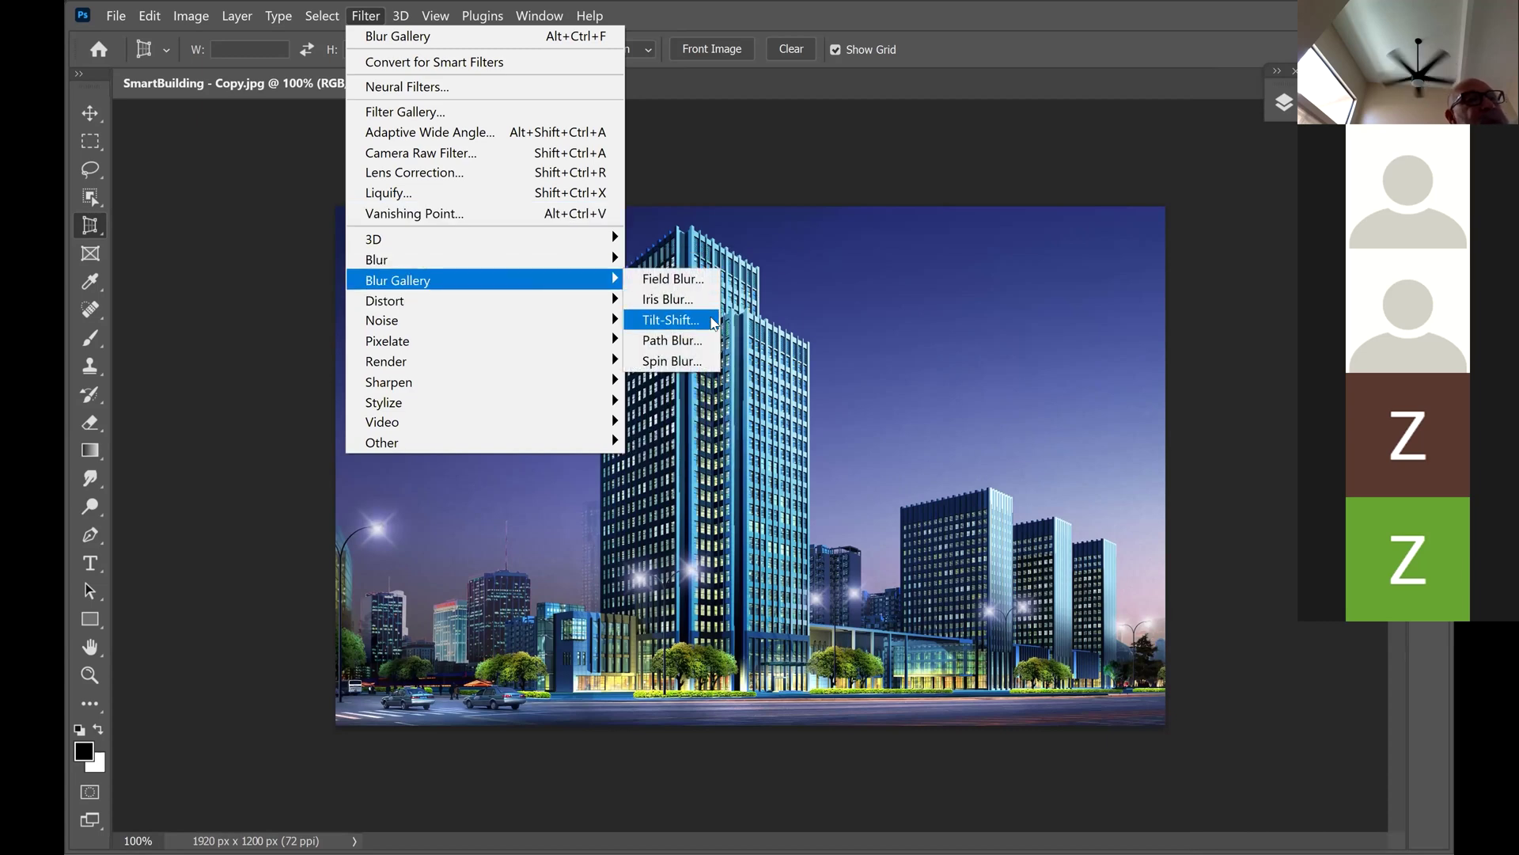
pyautogui.click(710, 321)
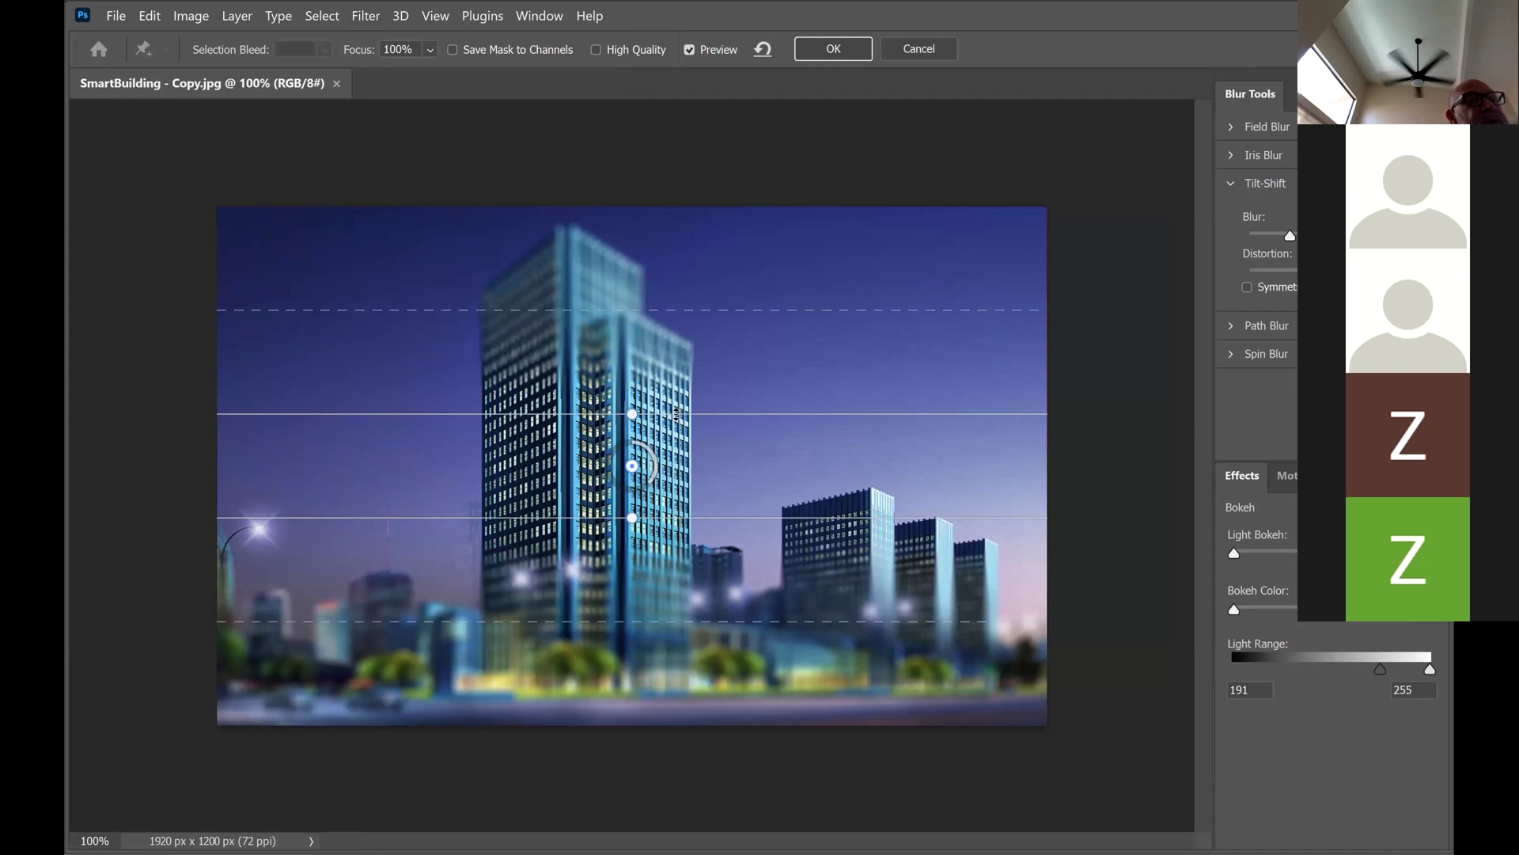
pyautogui.moveTo(681, 415); pyautogui.dragTo(714, 318)
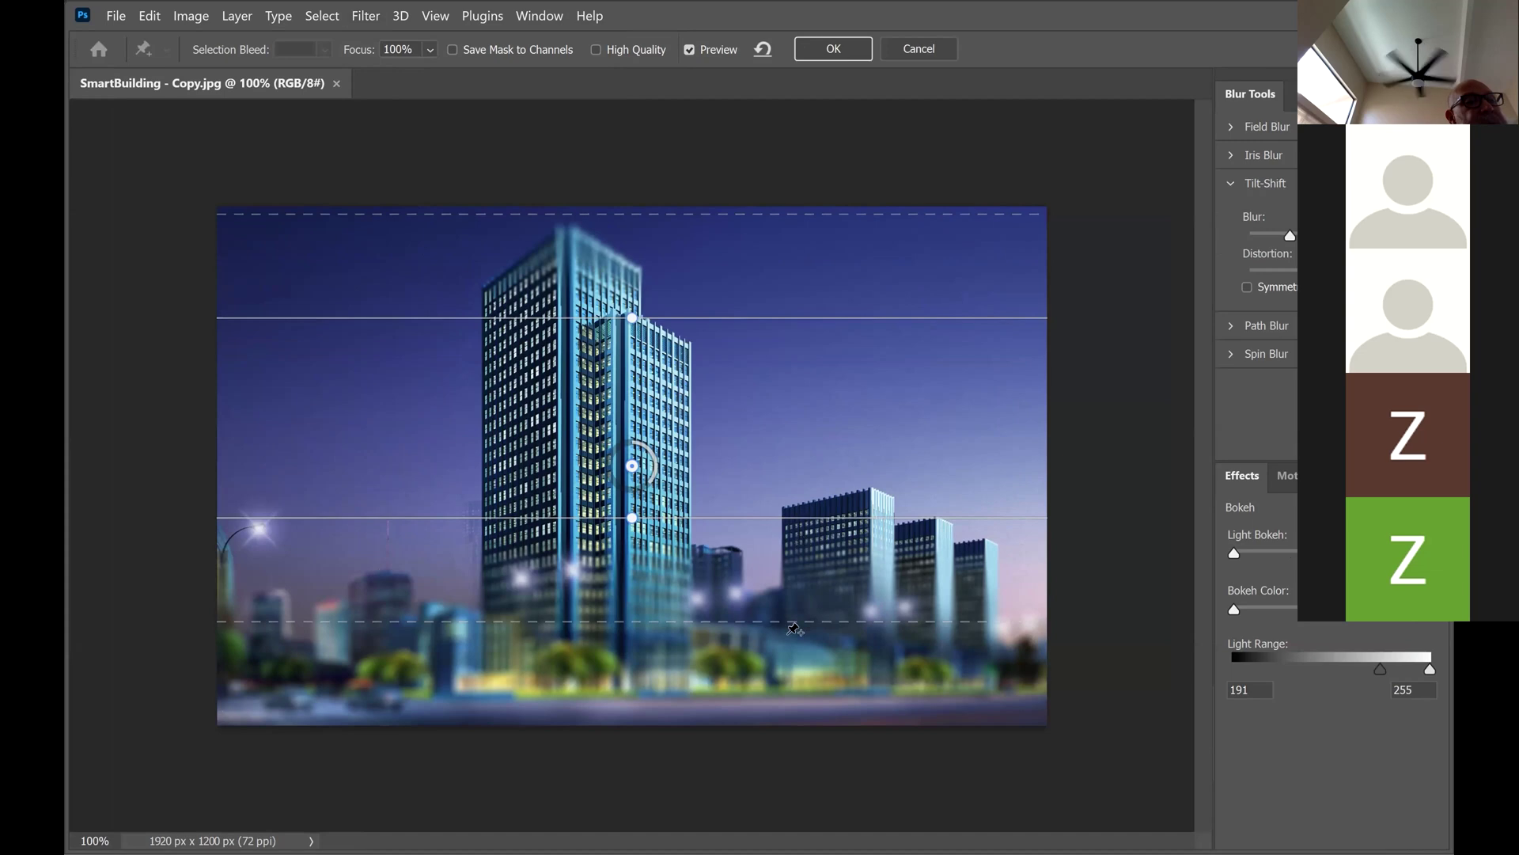
pyautogui.moveTo(808, 622); pyautogui.dragTo(819, 665)
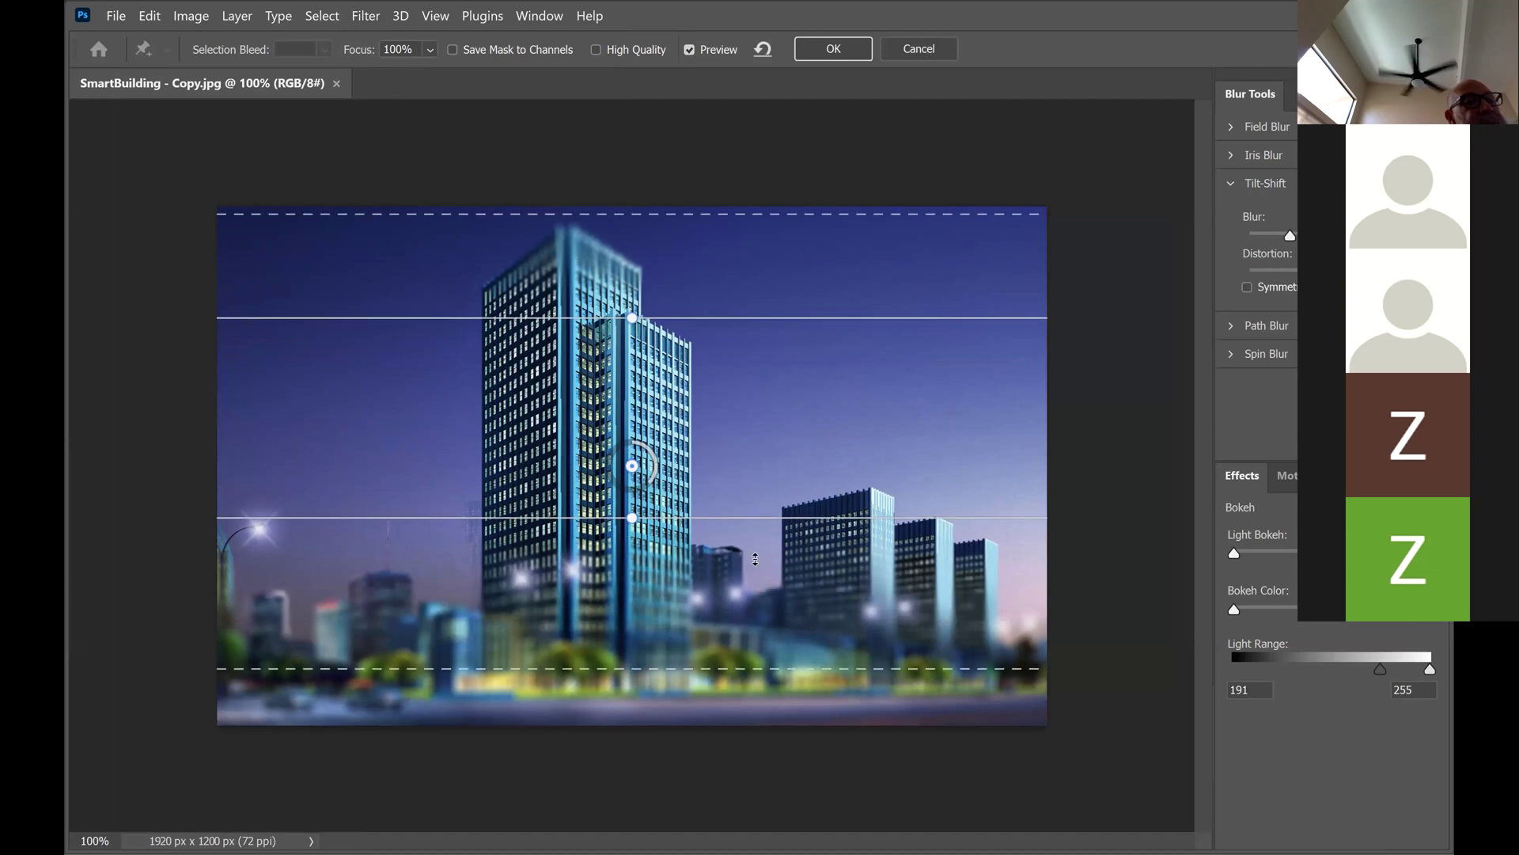
pyautogui.moveTo(770, 513); pyautogui.dragTo(775, 592)
pyautogui.moveTo(654, 481)
pyautogui.mouseDown()
pyautogui.moveTo(612, 467)
pyautogui.moveTo(640, 498)
pyautogui.mouseUp()
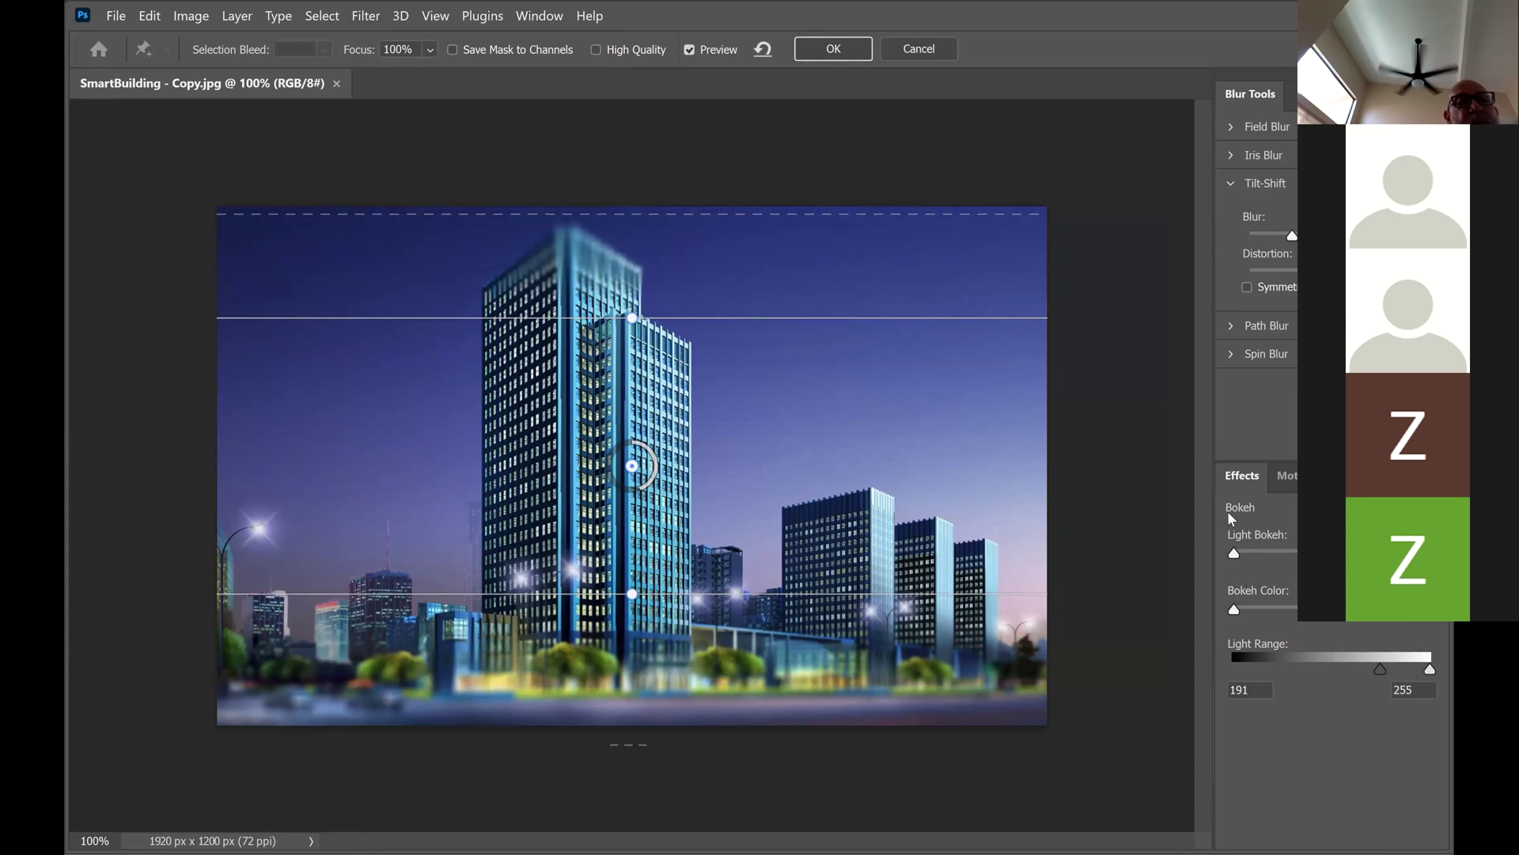
pyautogui.moveTo(1267, 551); pyautogui.dragTo(1318, 552)
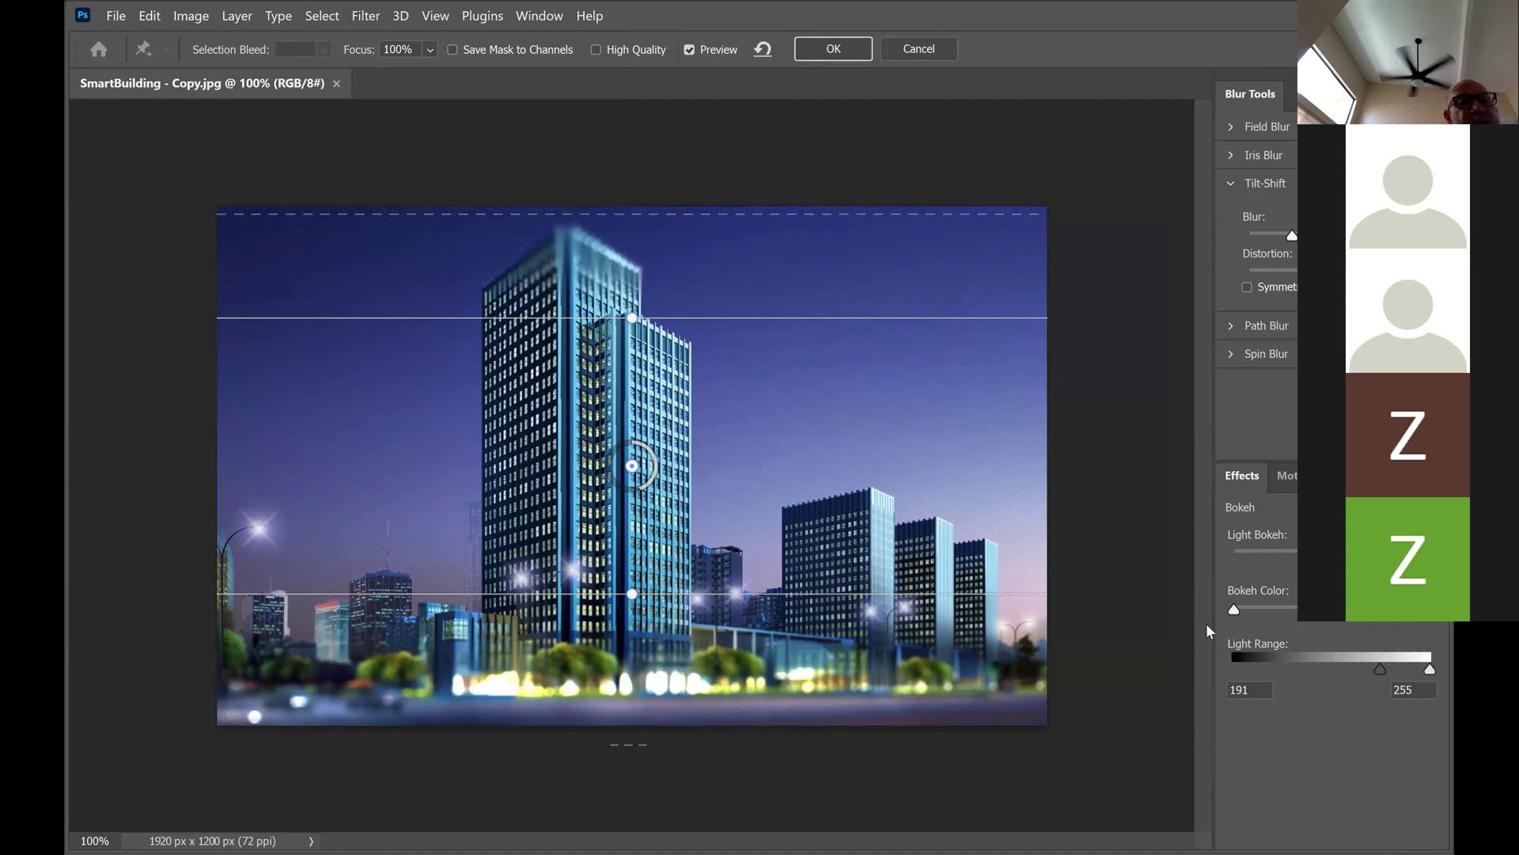
pyautogui.moveTo(1232, 607); pyautogui.dragTo(1313, 607)
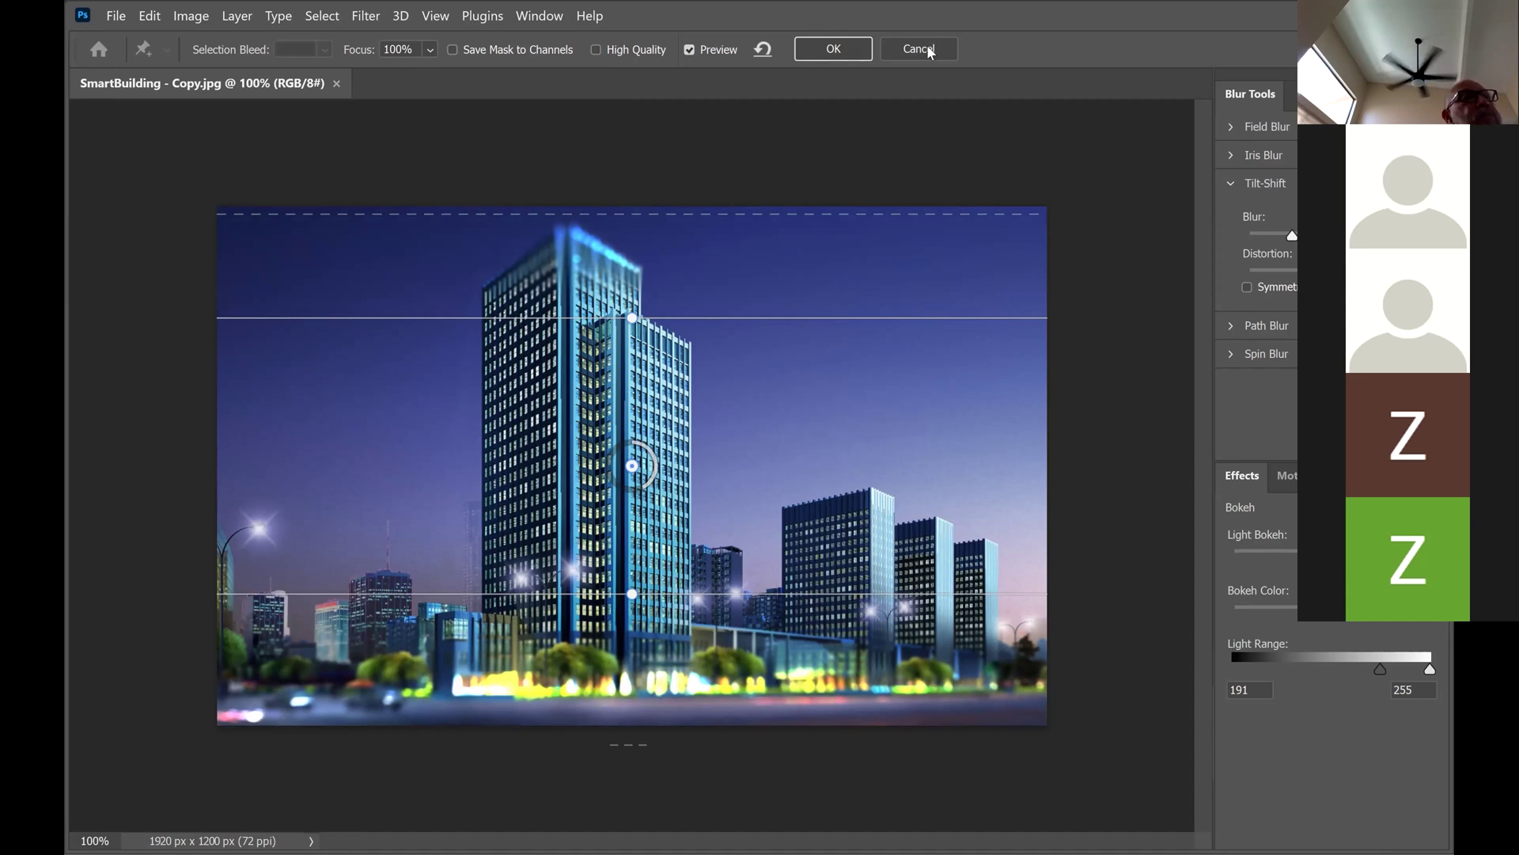
# Compare the image with the blur preview on and off, and discard the Tilt-Shift blur
pyautogui.click(685, 48)
pyautogui.click(688, 48)
pyautogui.click(690, 48)
pyautogui.click(690, 48)
pyautogui.click(690, 48)
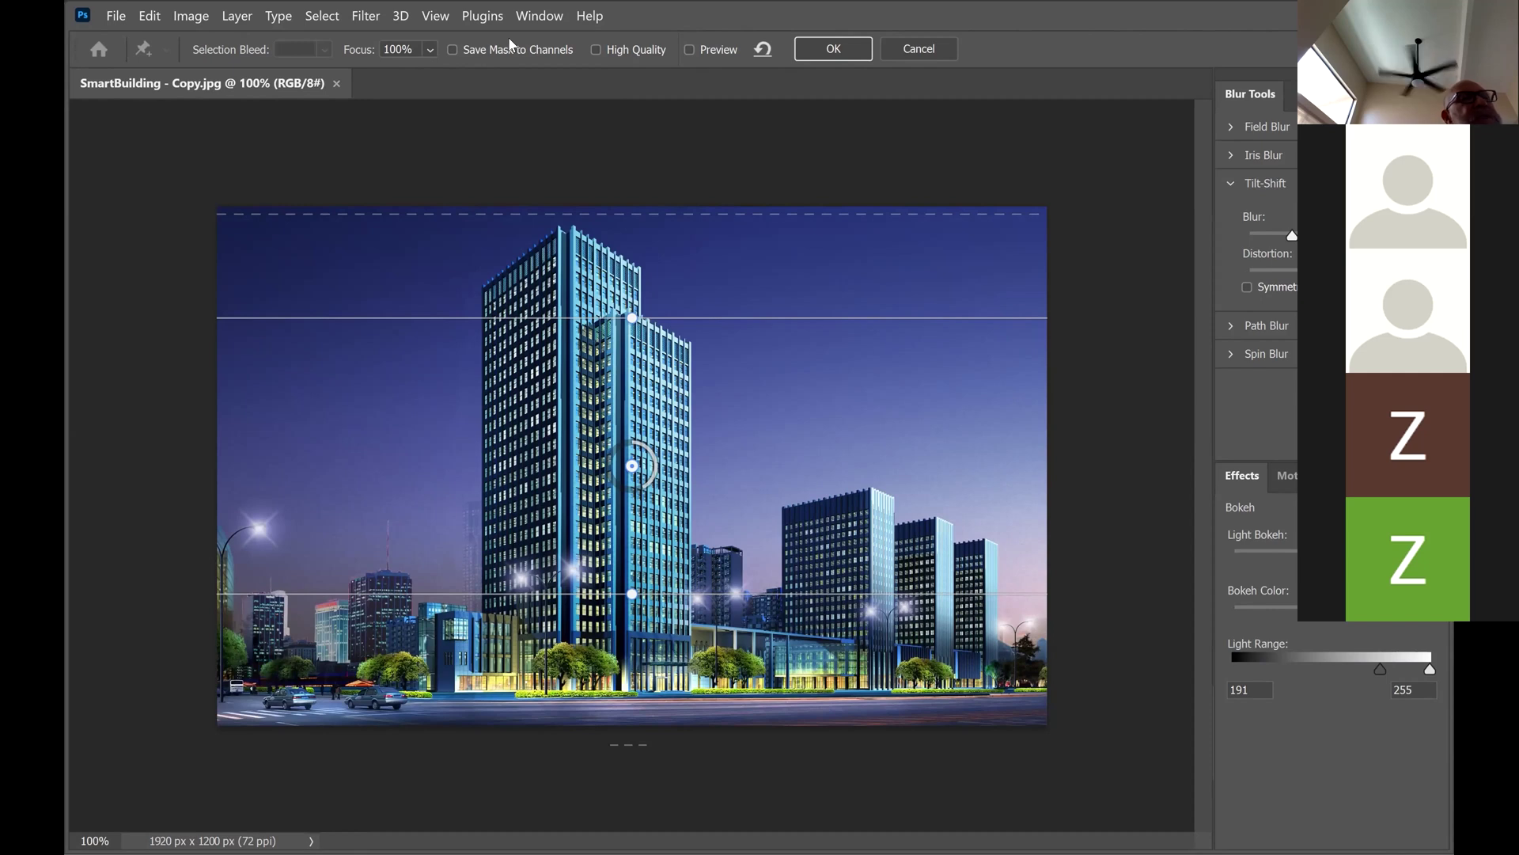
pyautogui.click(431, 50)
pyautogui.moveTo(497, 73); pyautogui.dragTo(885, 57)
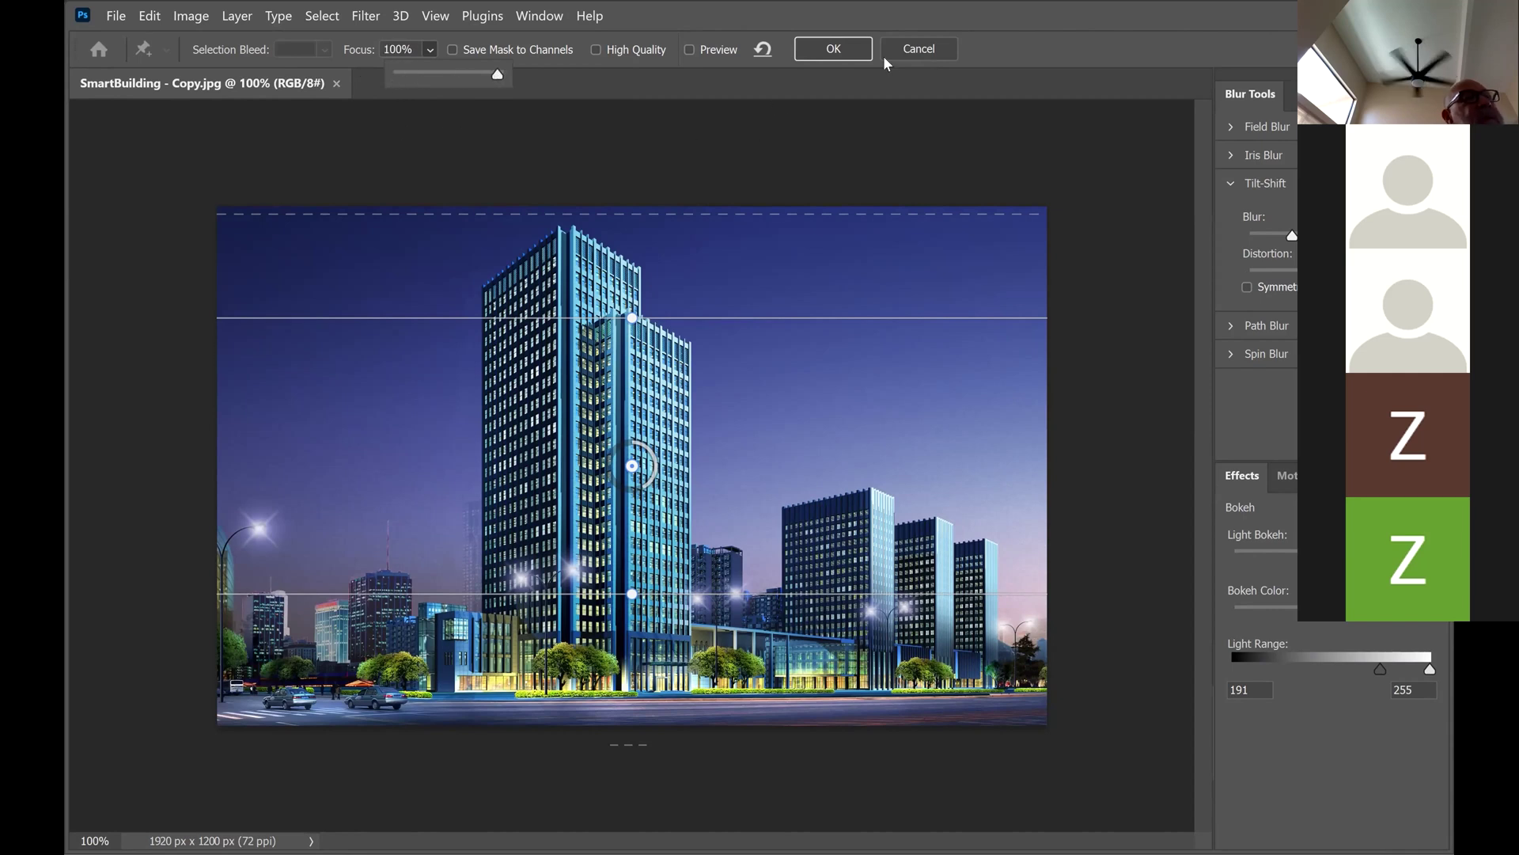
pyautogui.click(922, 43)
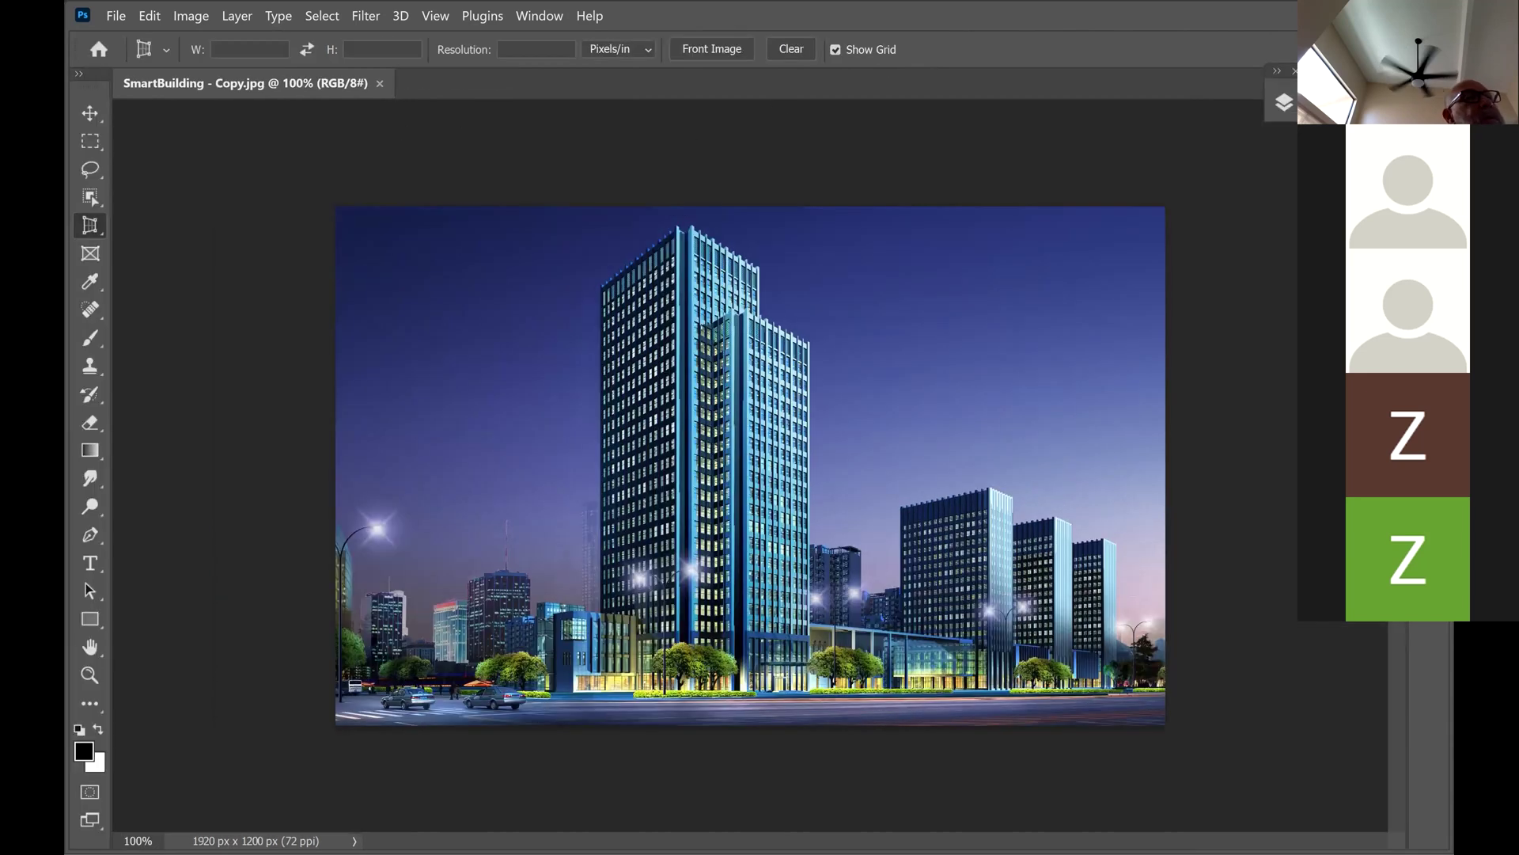
# Try a Path Blur, reshaping the default path's end-point blur directions near the main tower, and discard the filter
pyautogui.click(366, 16)
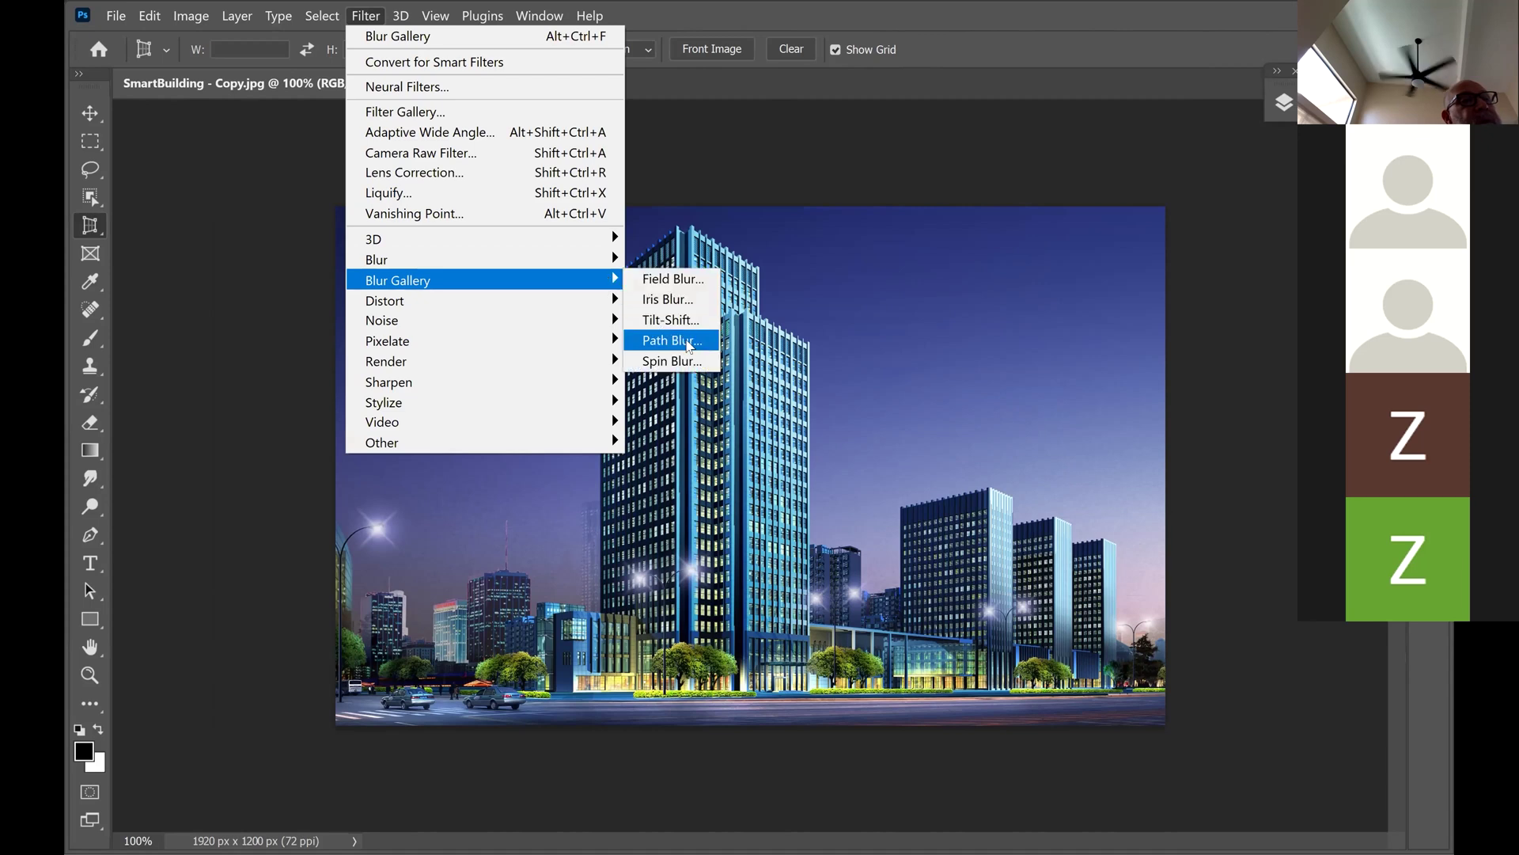
pyautogui.click(686, 340)
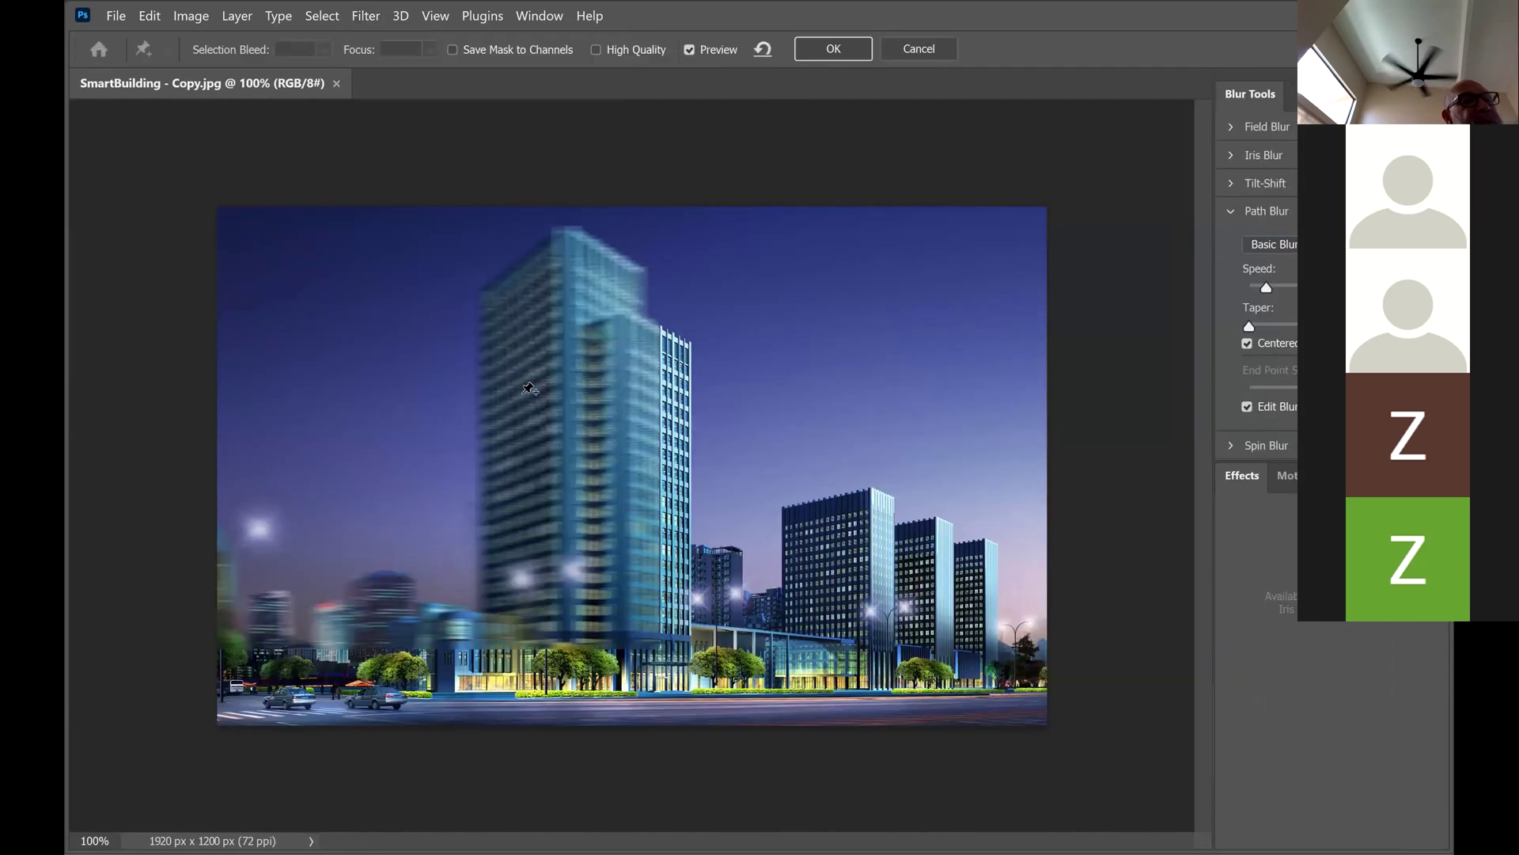
pyautogui.moveTo(731, 467); pyautogui.dragTo(1052, 616)
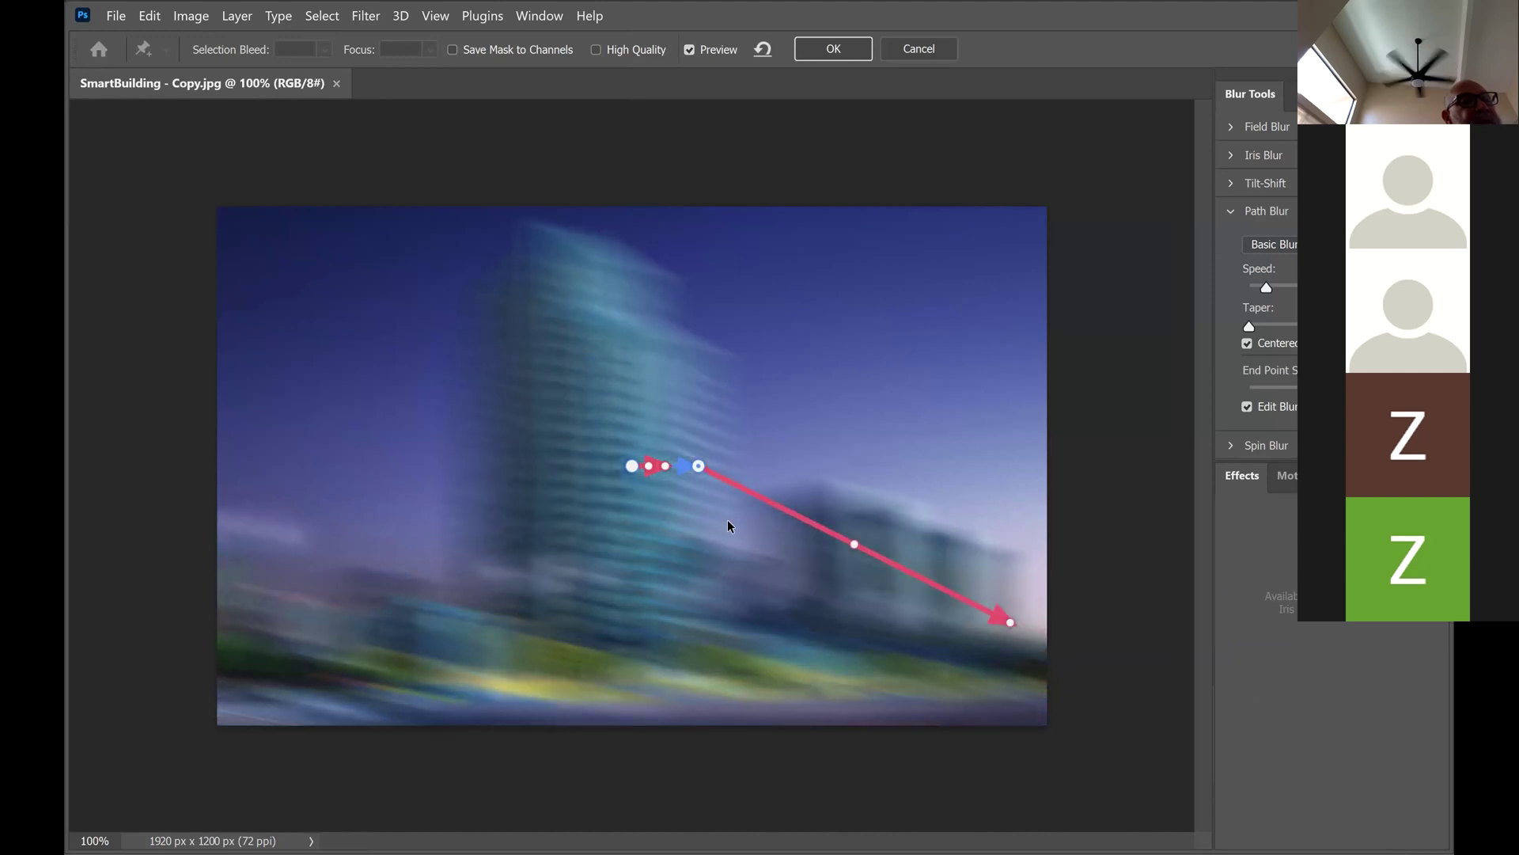
pyautogui.hotkey('ctrl', 'z')
pyautogui.moveTo(640, 456); pyautogui.dragTo(622, 461)
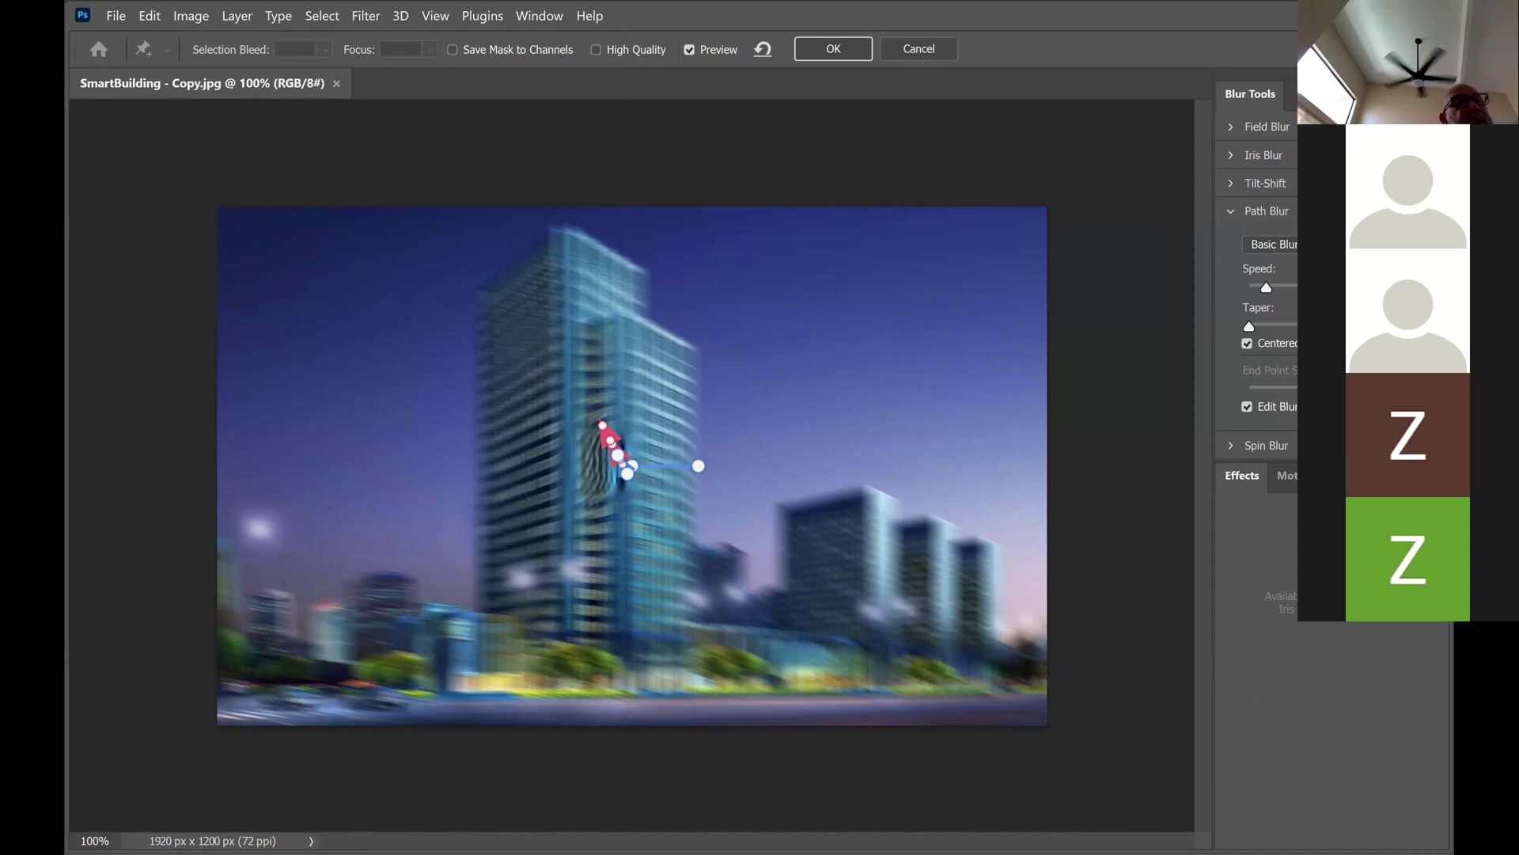
pyautogui.click(935, 47)
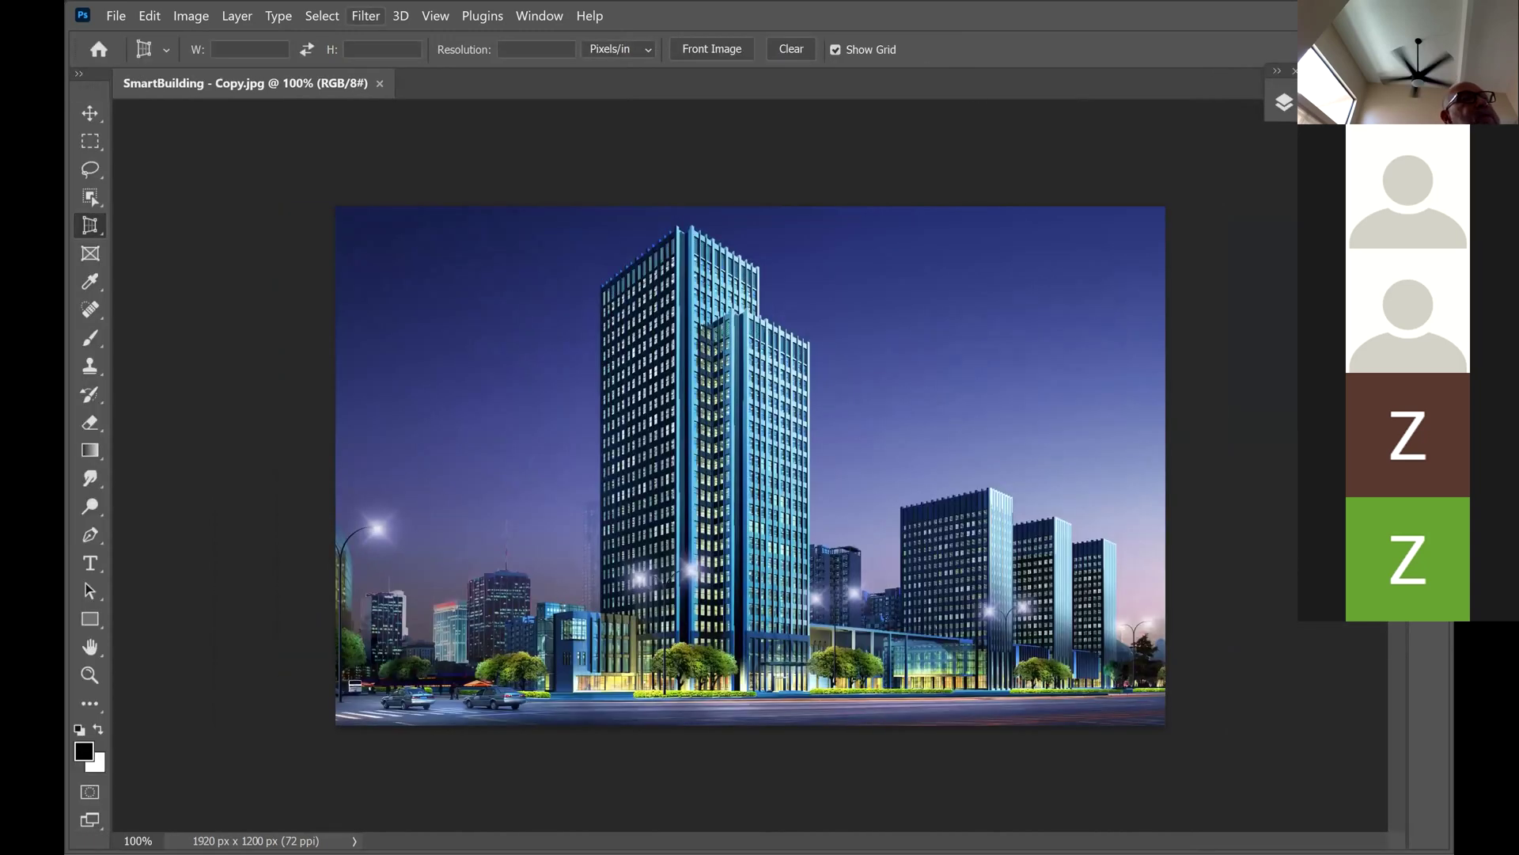
# Apply a Path Blur with a straight diagonal path from the upper-left sky to the base of the smaller buildings
pyautogui.moveTo(554, 260)
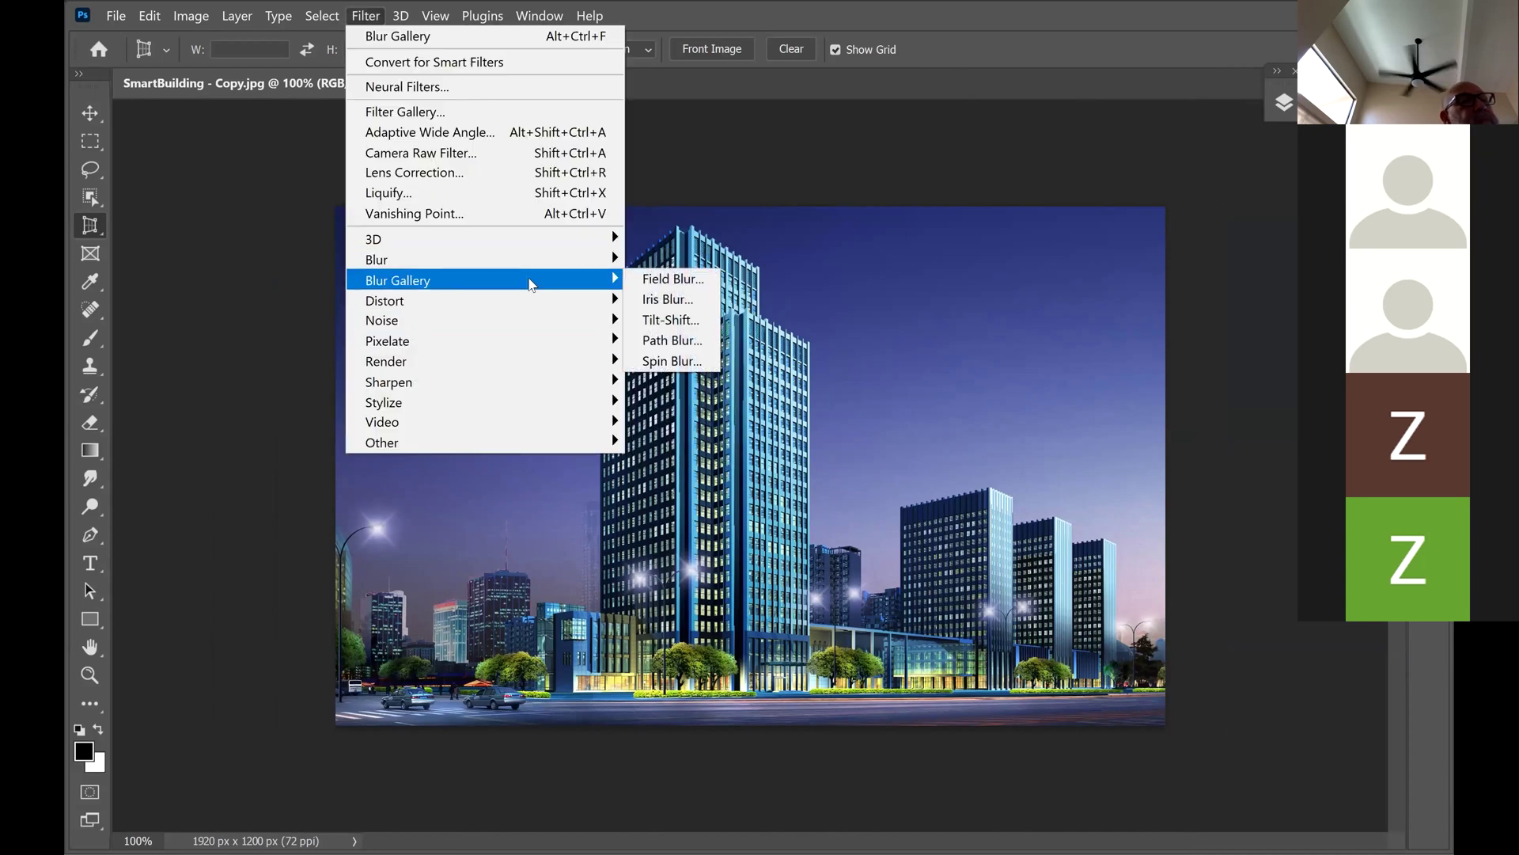
pyautogui.click(711, 340)
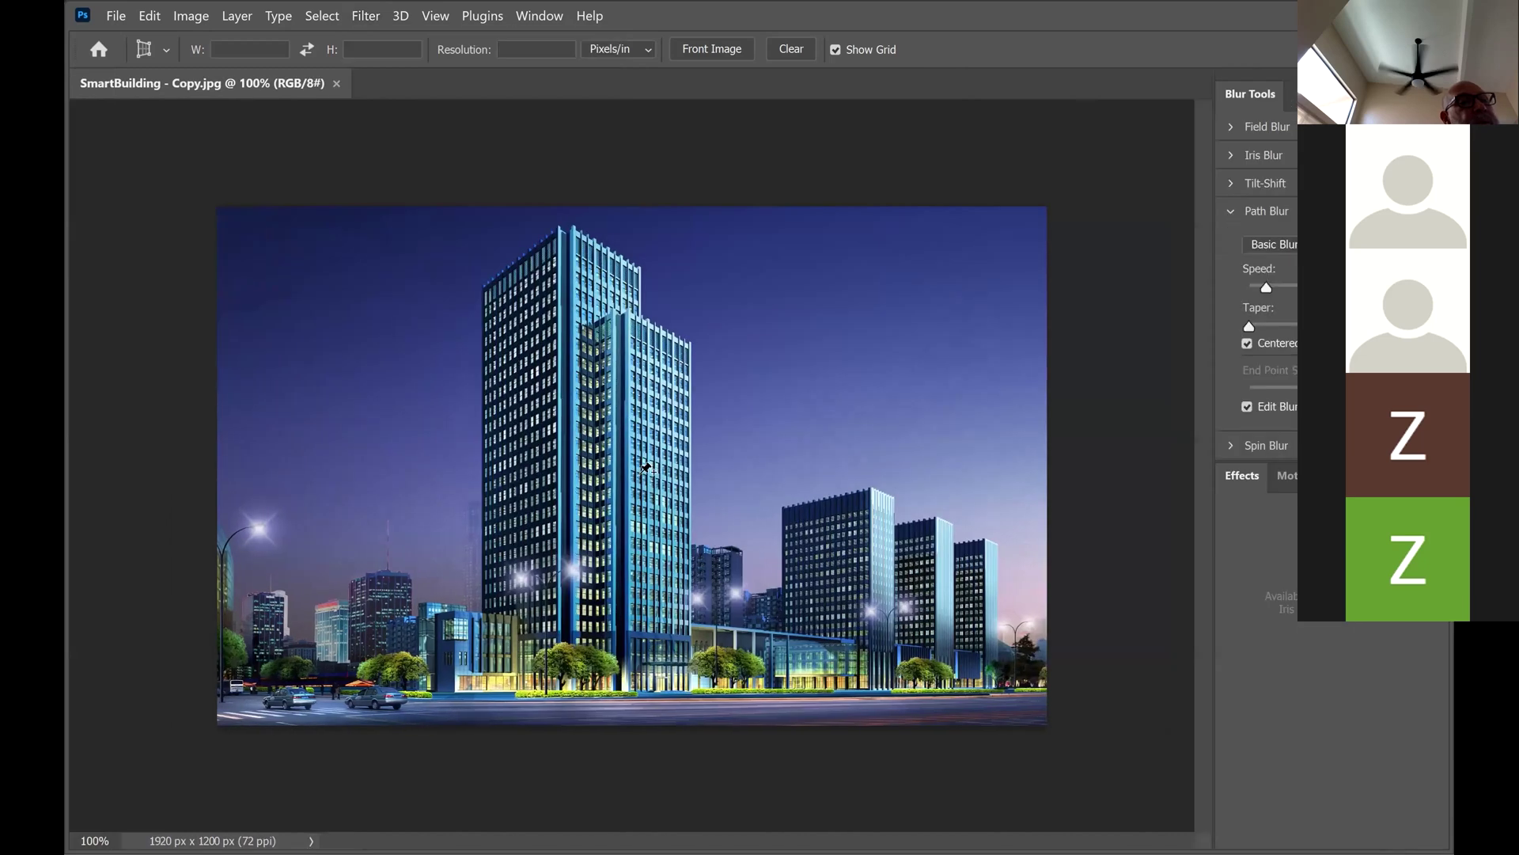
pyautogui.moveTo(629, 466); pyautogui.dragTo(401, 289)
pyautogui.moveTo(728, 478); pyautogui.dragTo(958, 655)
pyautogui.moveTo(939, 706); pyautogui.dragTo(989, 636)
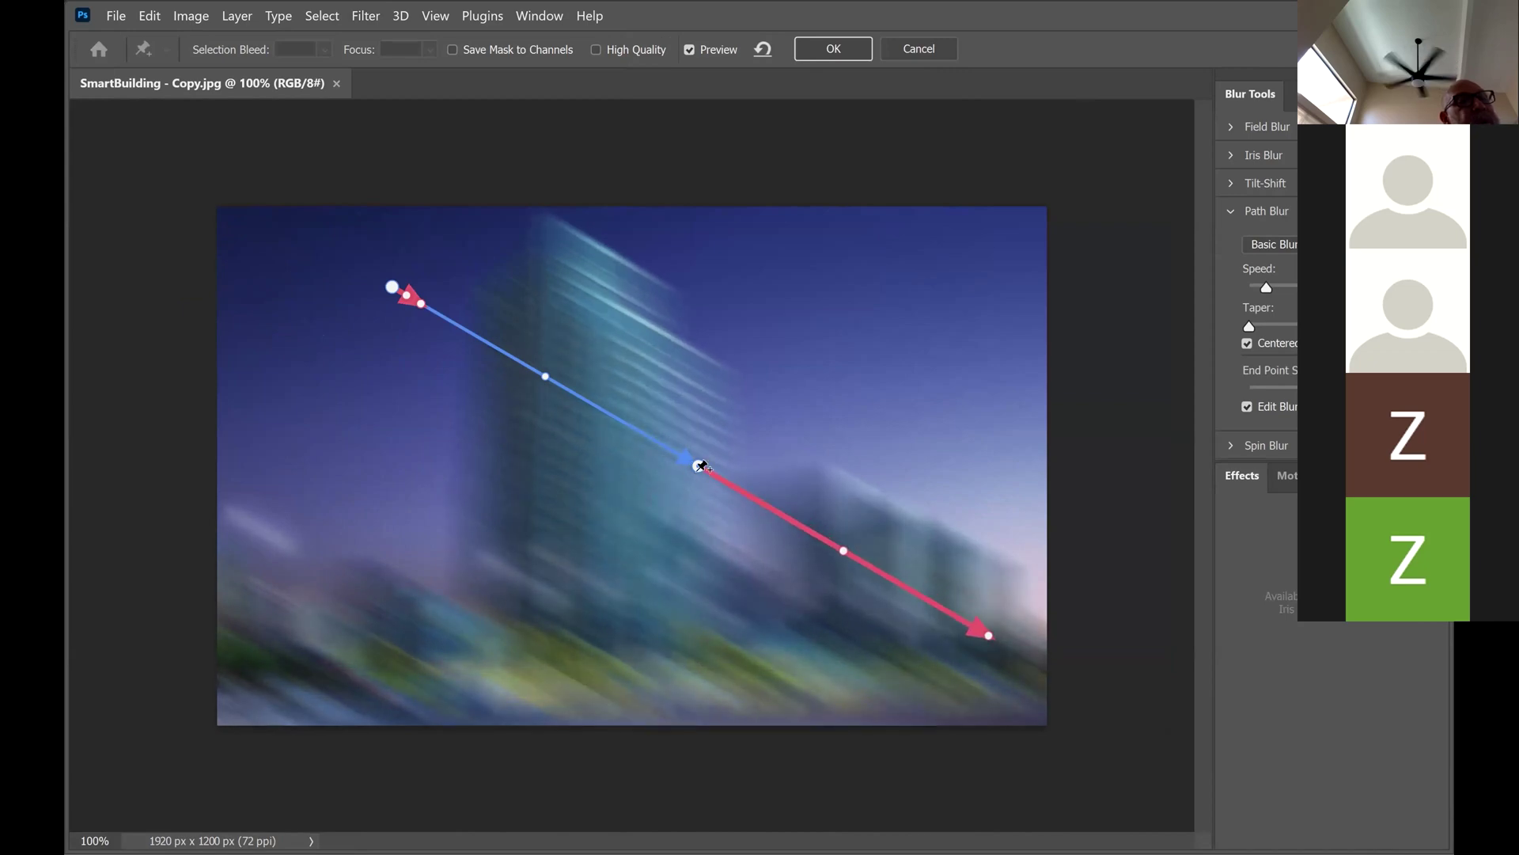
pyautogui.moveTo(695, 464); pyautogui.dragTo(859, 545)
pyautogui.click(704, 468)
pyautogui.moveTo(904, 595); pyautogui.dragTo(939, 625)
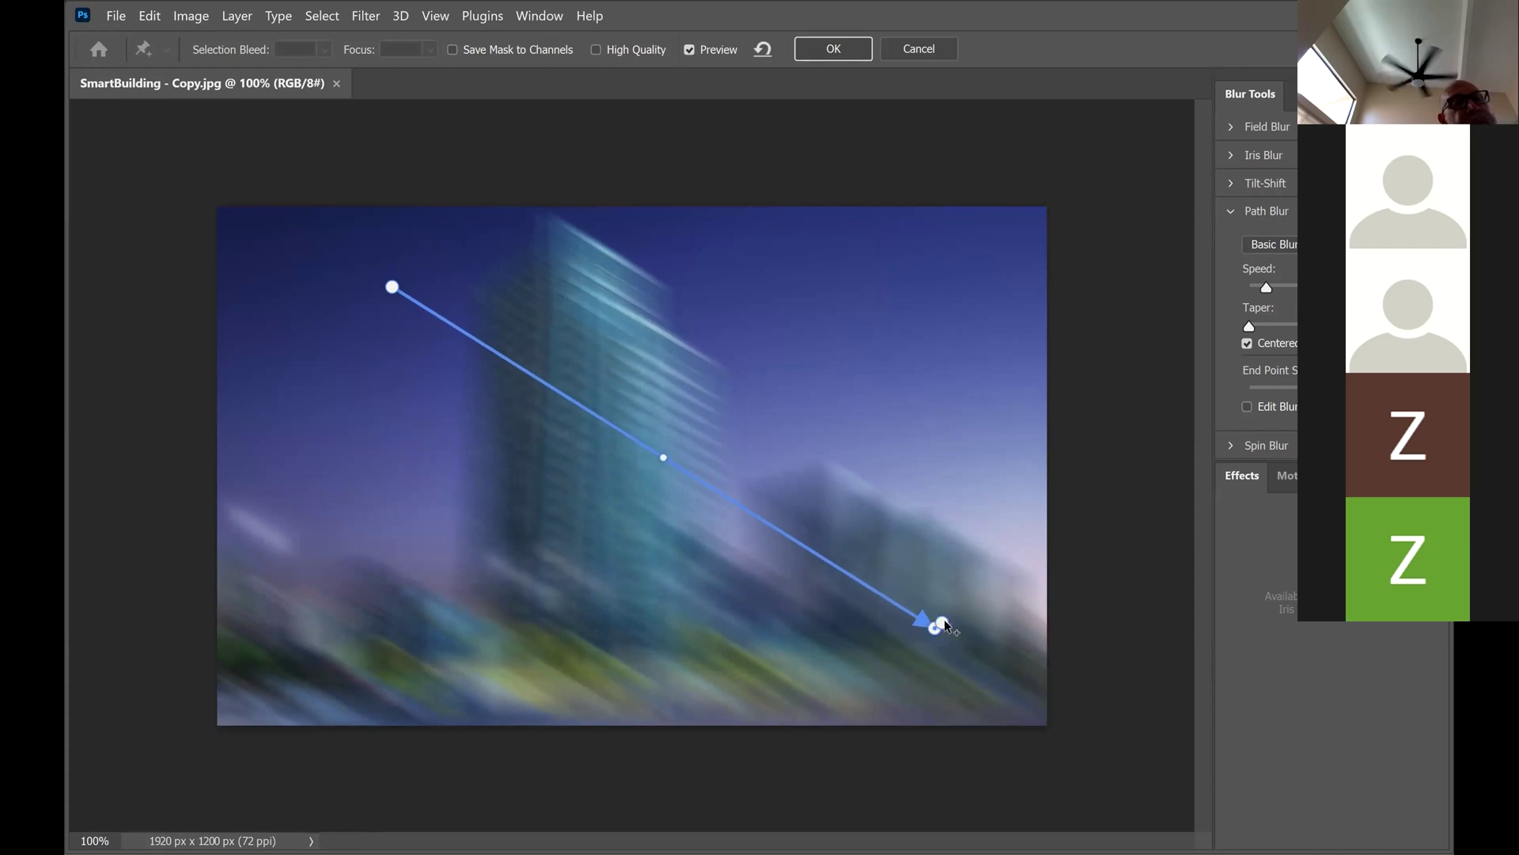
# Draw a second, curved blur path from the diagonal path's lower end up the right side and across the tower's top to the upper-left sky
pyautogui.click(934, 626)
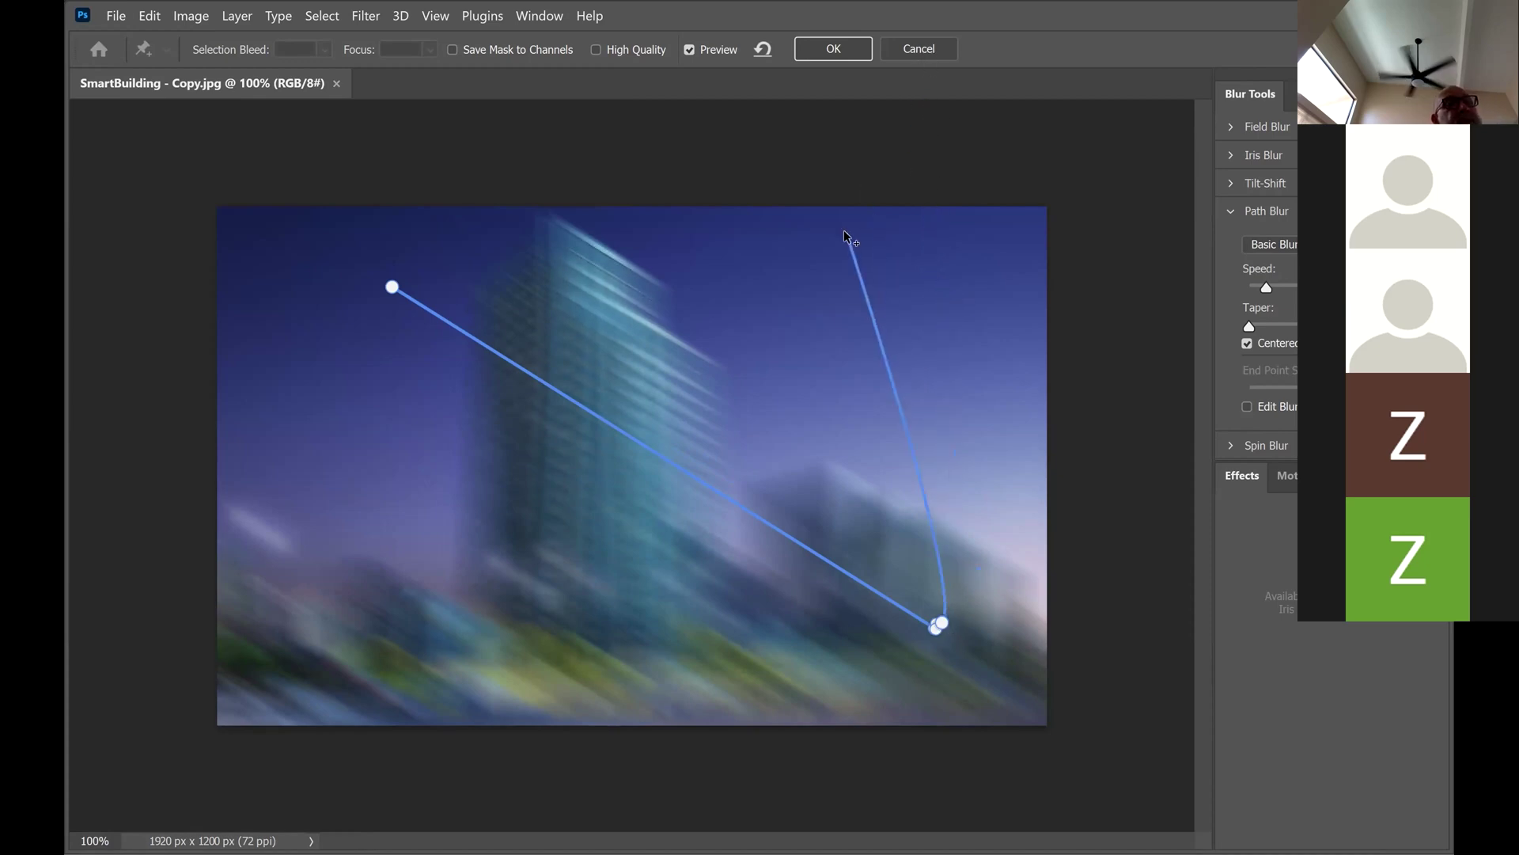
pyautogui.click(949, 302)
pyautogui.doubleClick(738, 235)
pyautogui.click(491, 235)
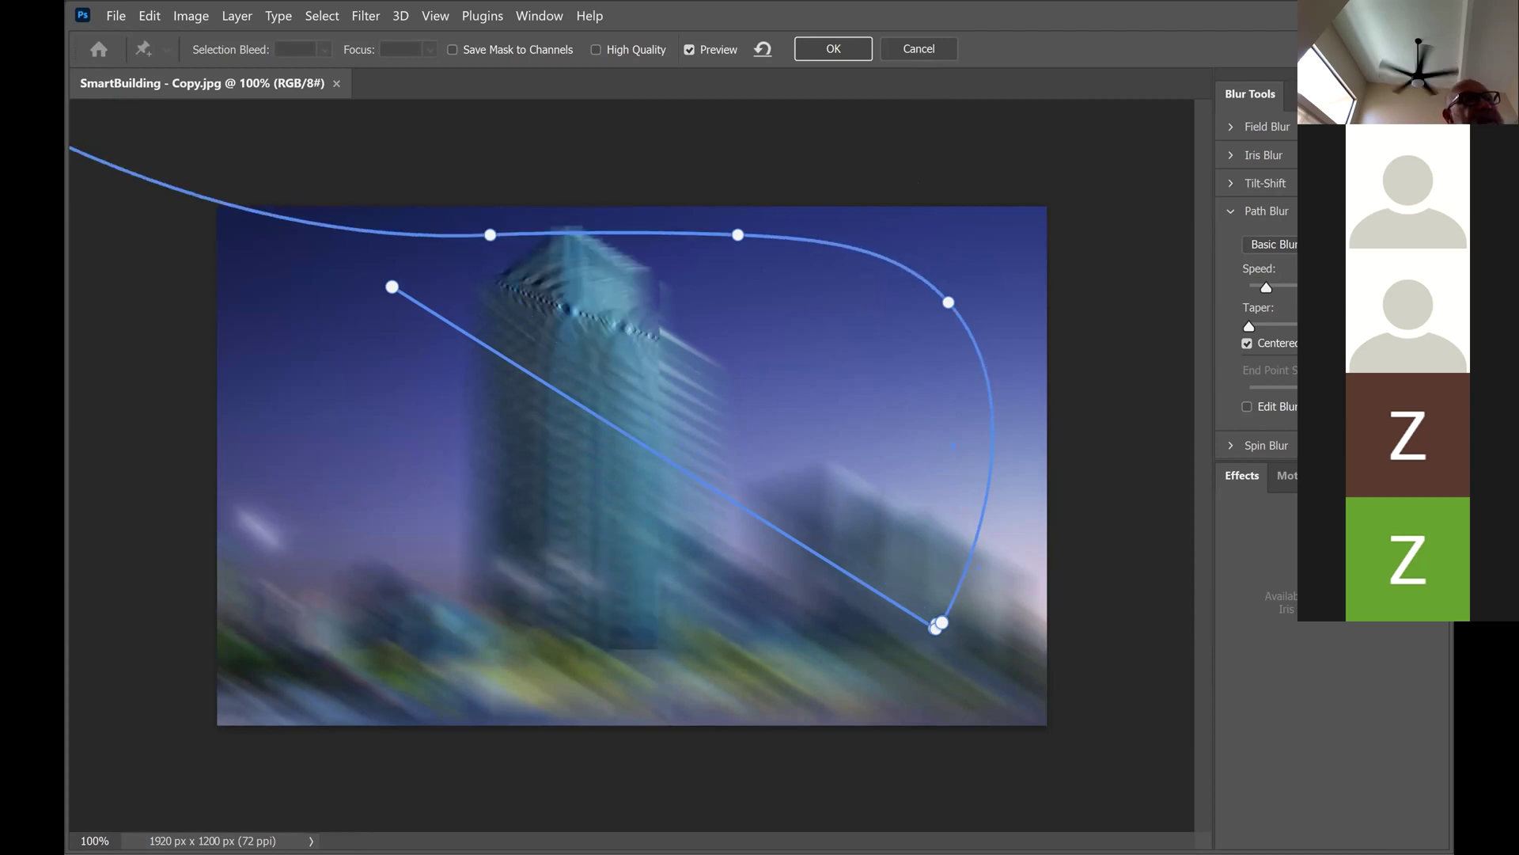
pyautogui.doubleClick(270, 222)
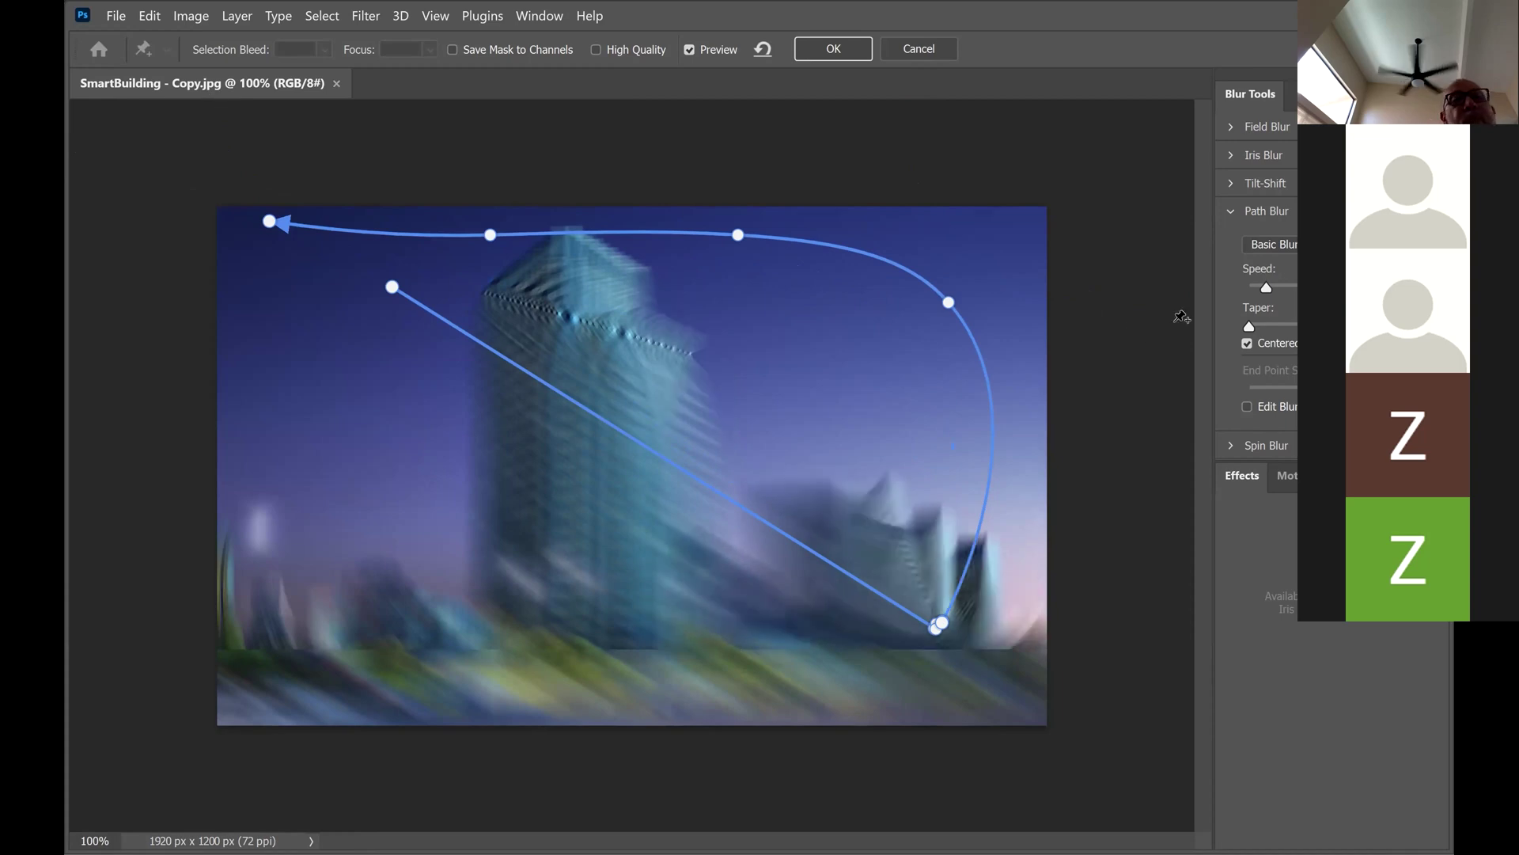
# Select the curved blur path's point in the upper-right sky, increase the Path Blur taper, and toggle Centered Blur
pyautogui.click(948, 301)
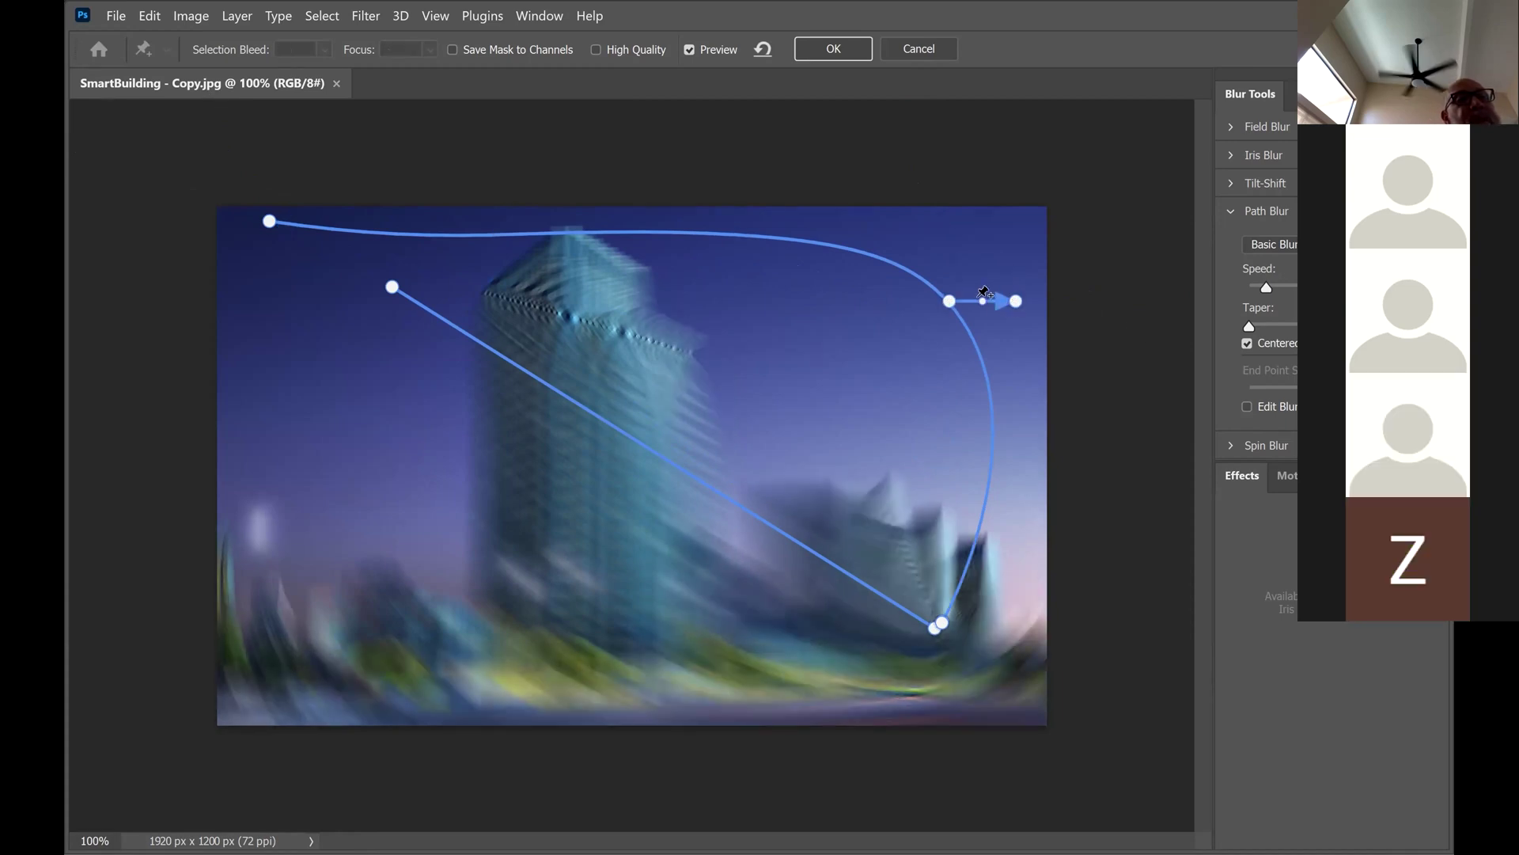
pyautogui.moveTo(1249, 327); pyautogui.dragTo(1314, 325)
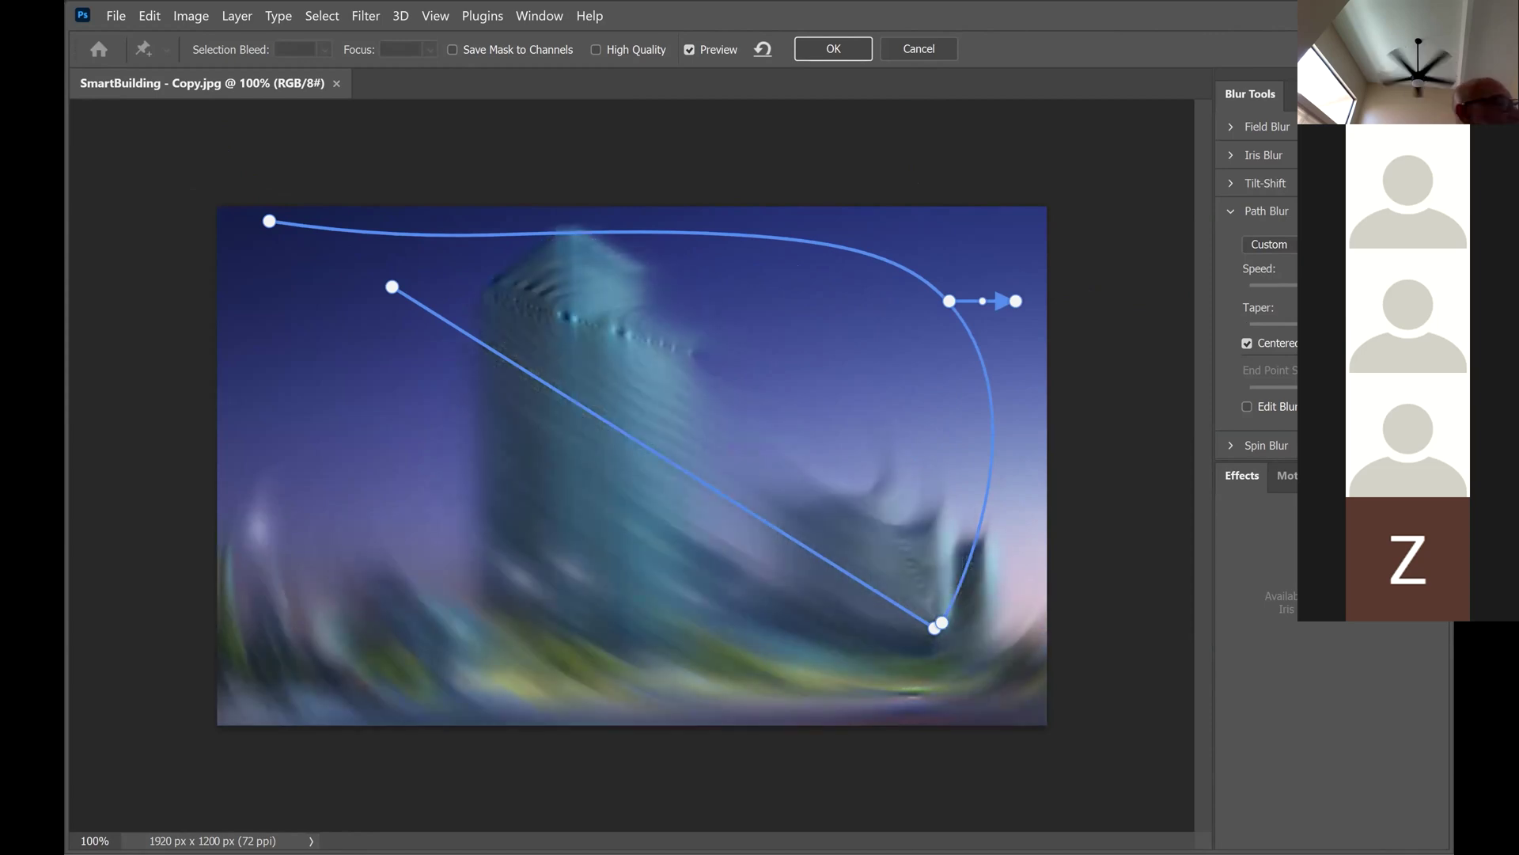
pyautogui.click(1248, 343)
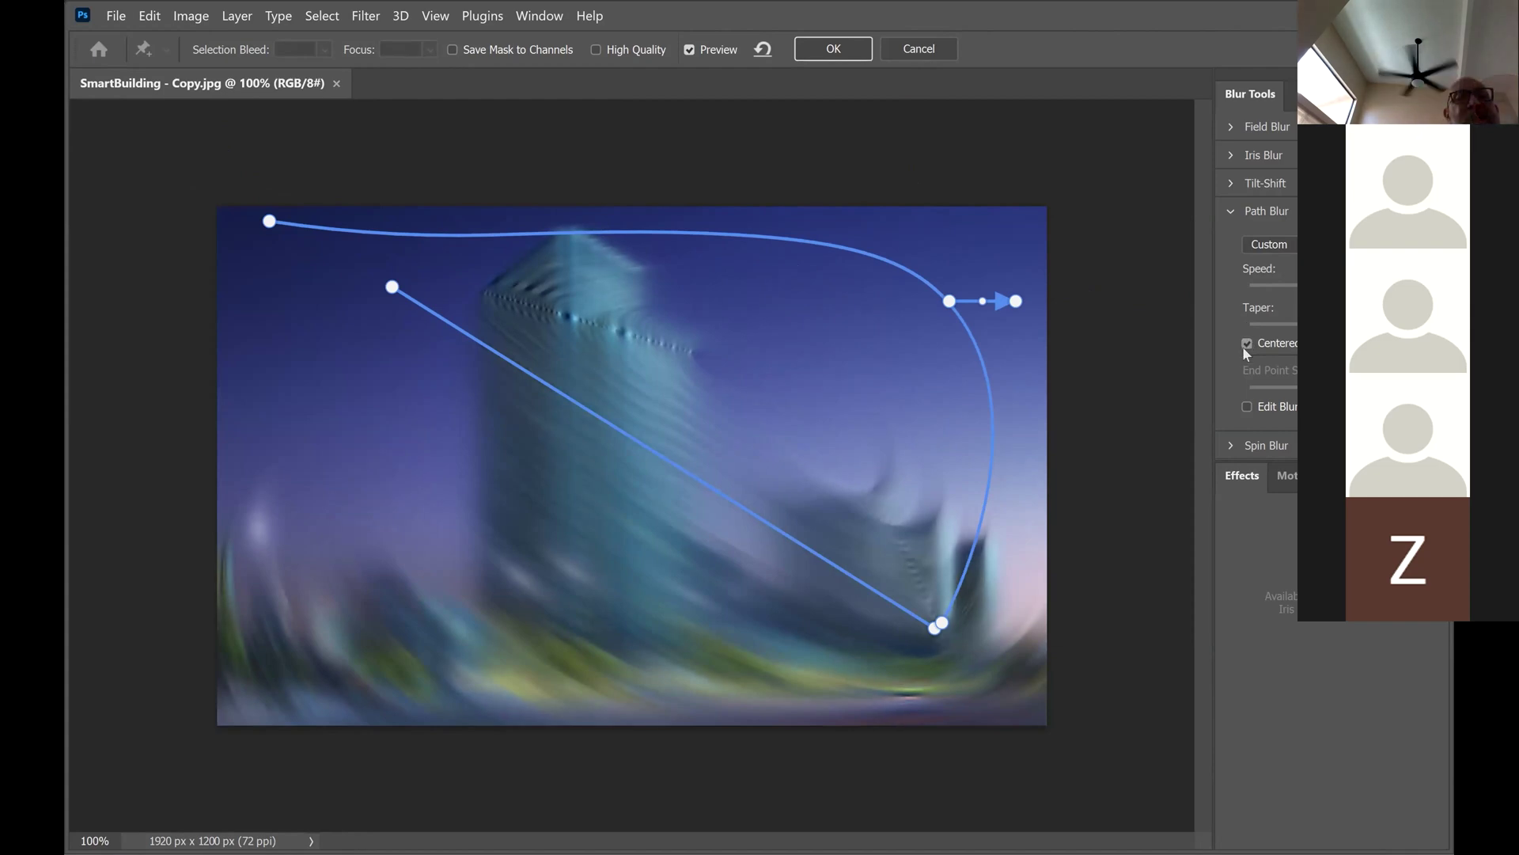
# Try a Spin Blur on the main tower at a 346° blur angle, add a second spin in the sky beside it, and discard all blurs
pyautogui.click(1231, 445)
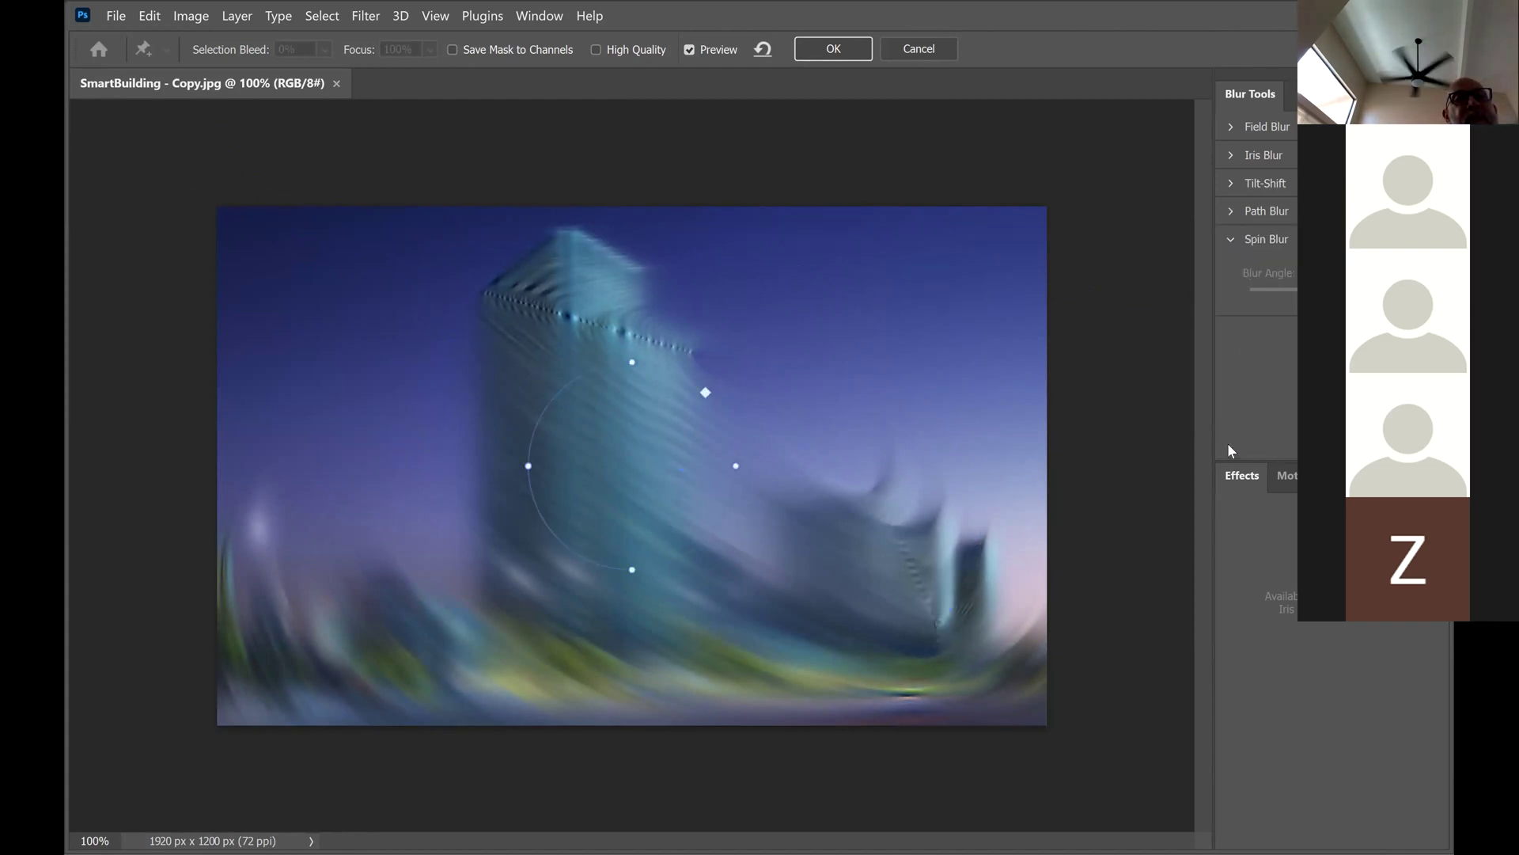
pyautogui.click(639, 451)
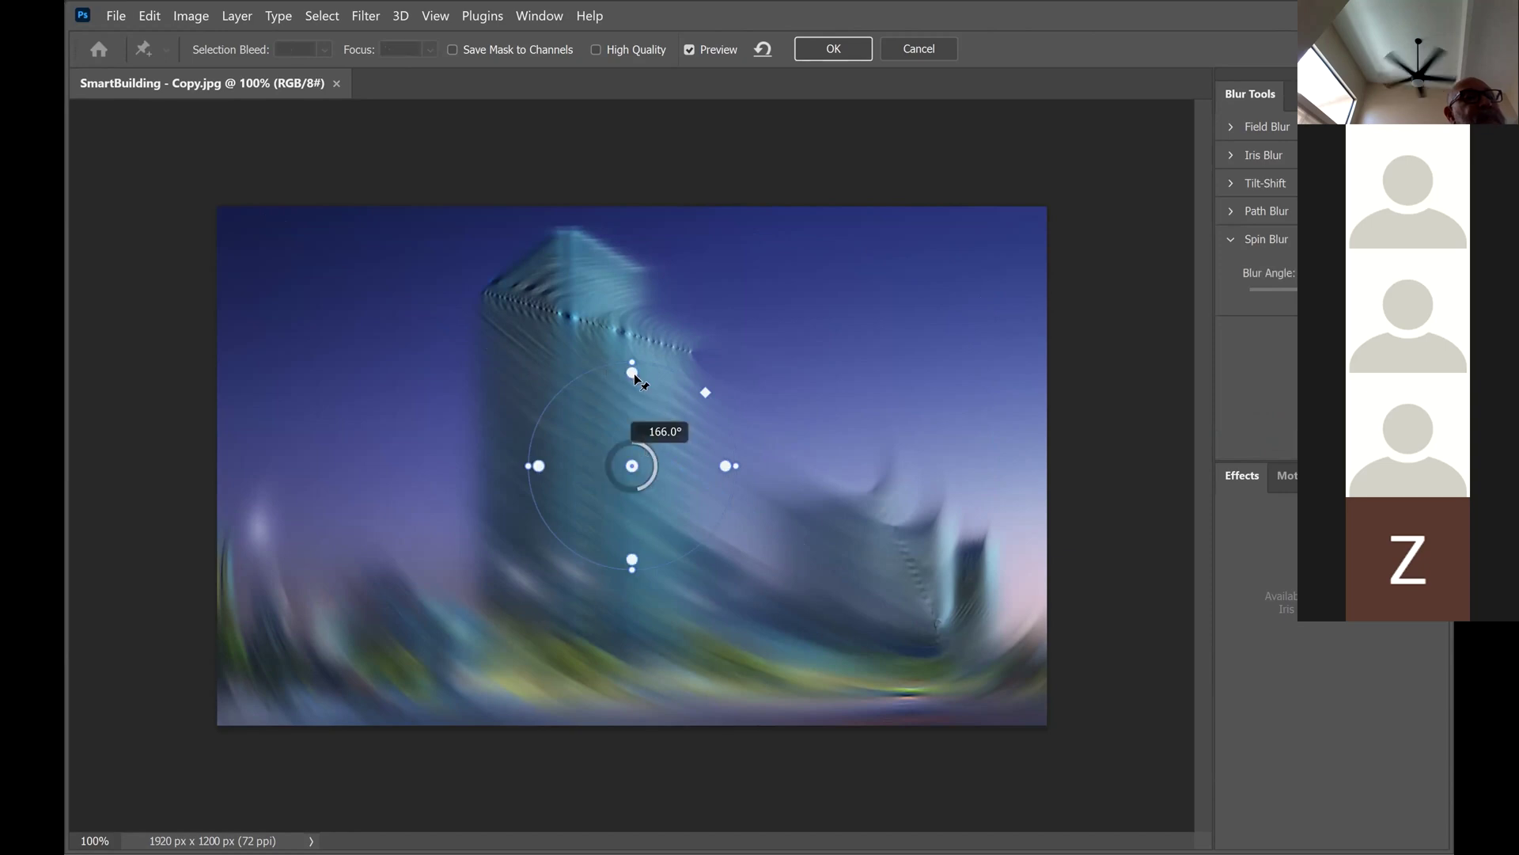
pyautogui.moveTo(635, 489); pyautogui.dragTo(592, 310)
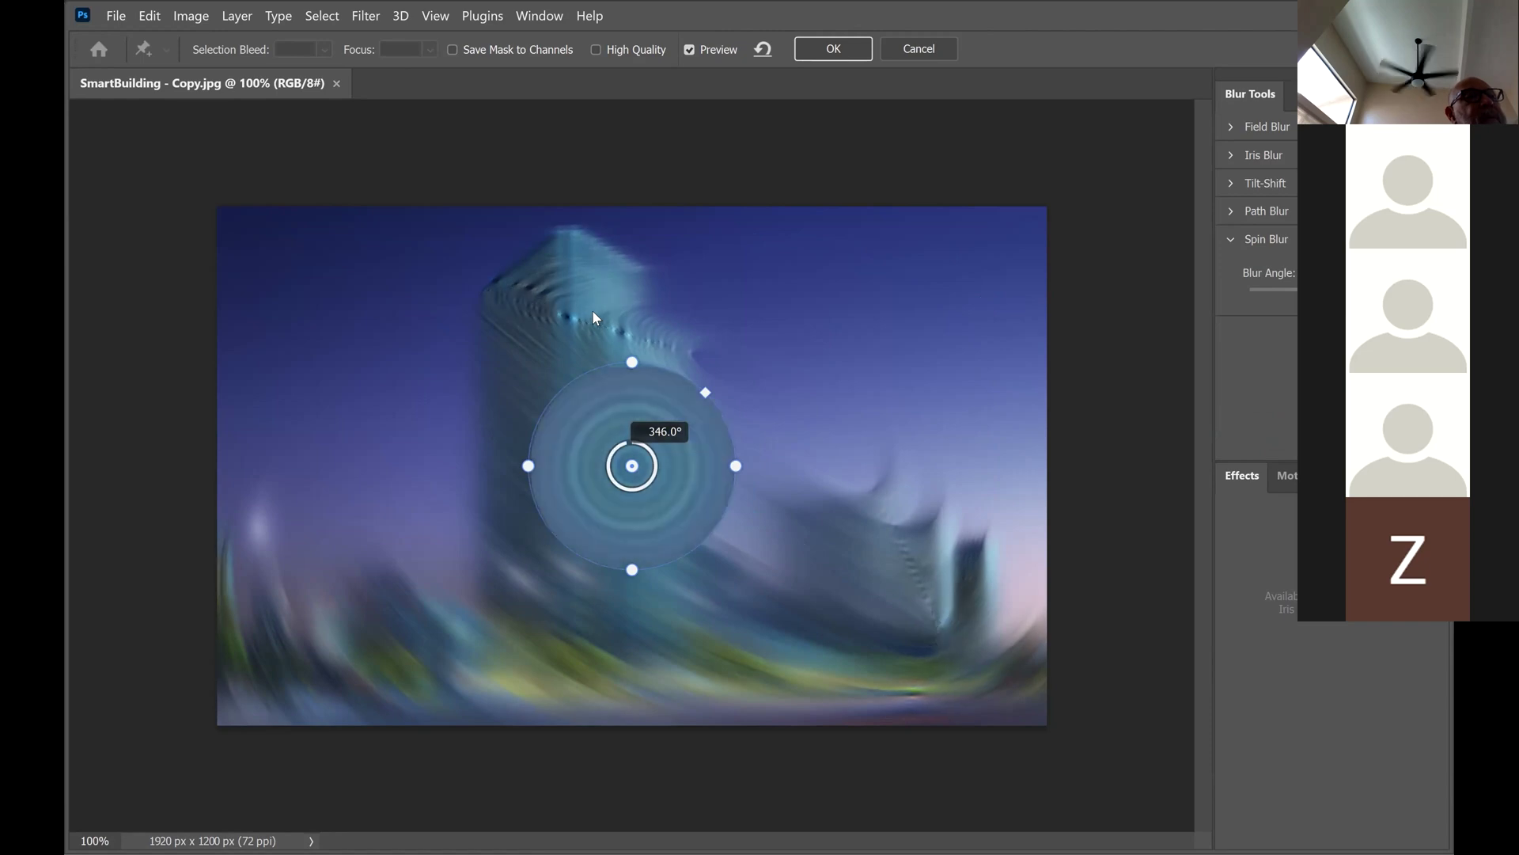
pyautogui.moveTo(572, 452); pyautogui.dragTo(735, 514)
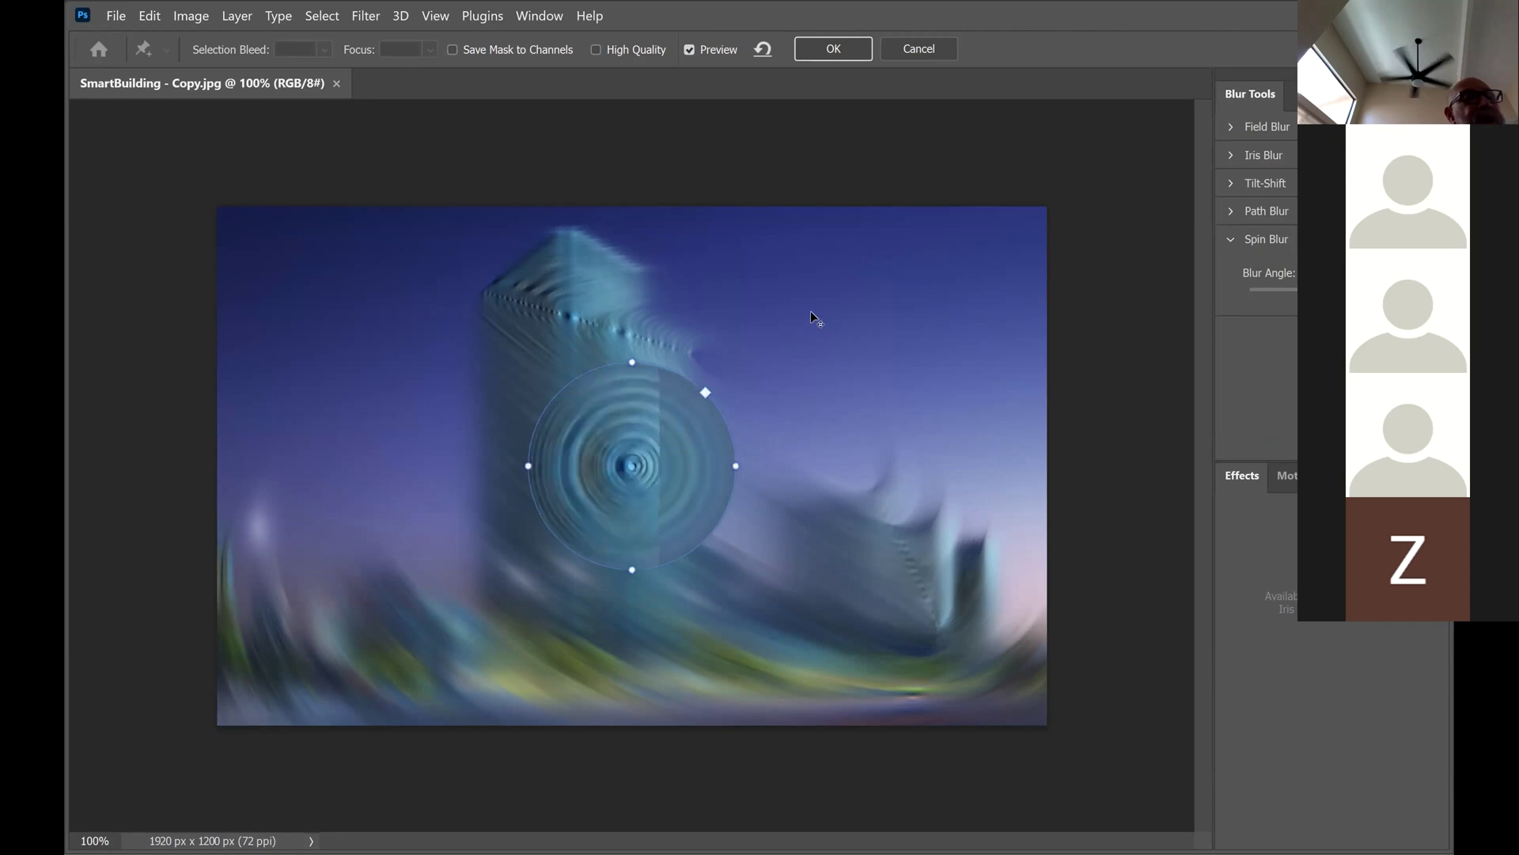
pyautogui.click(752, 366)
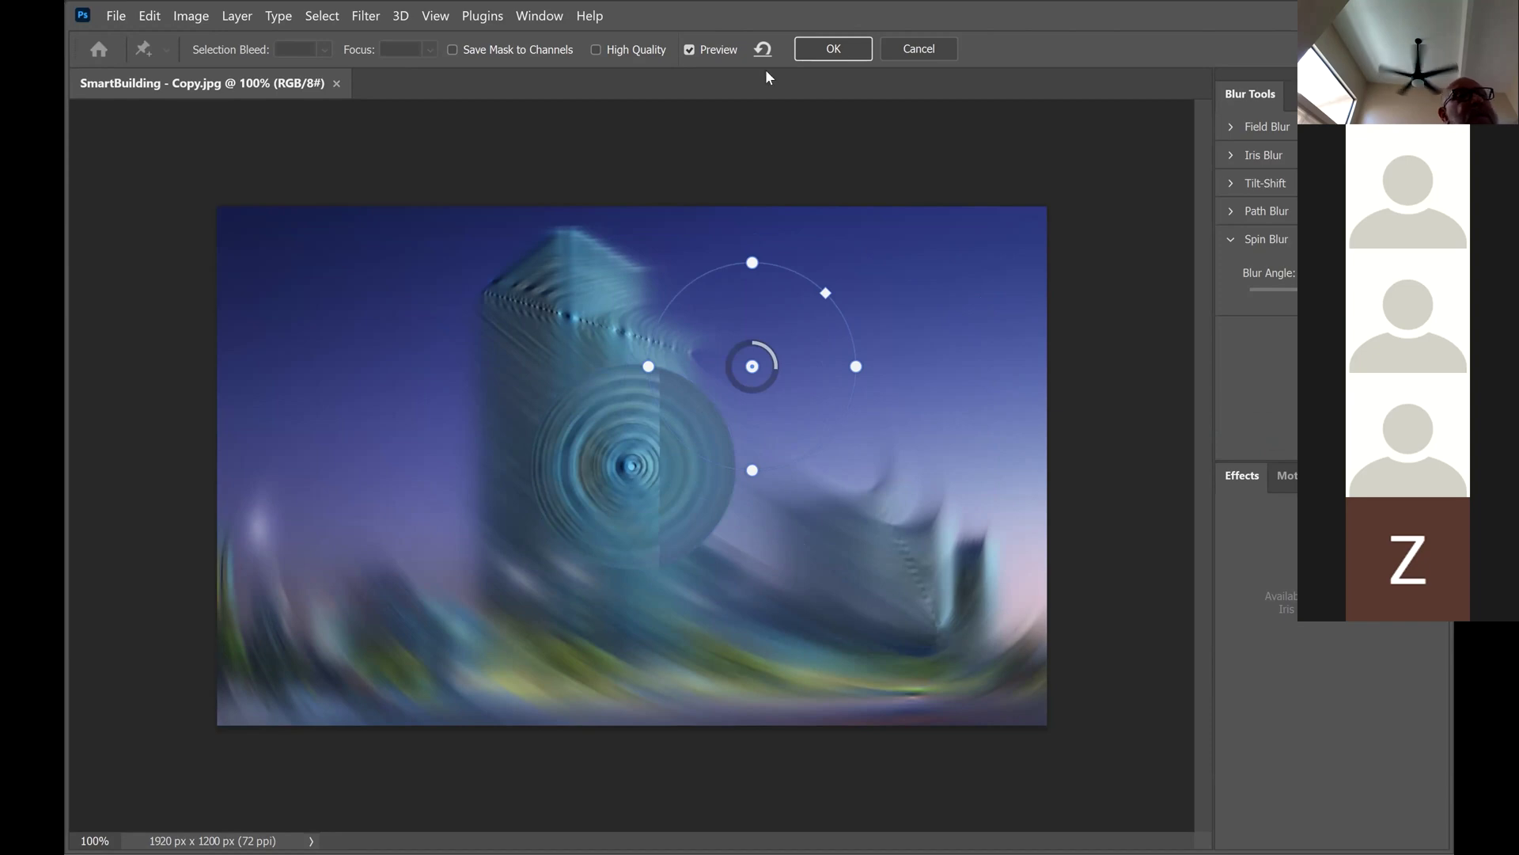
pyautogui.click(902, 40)
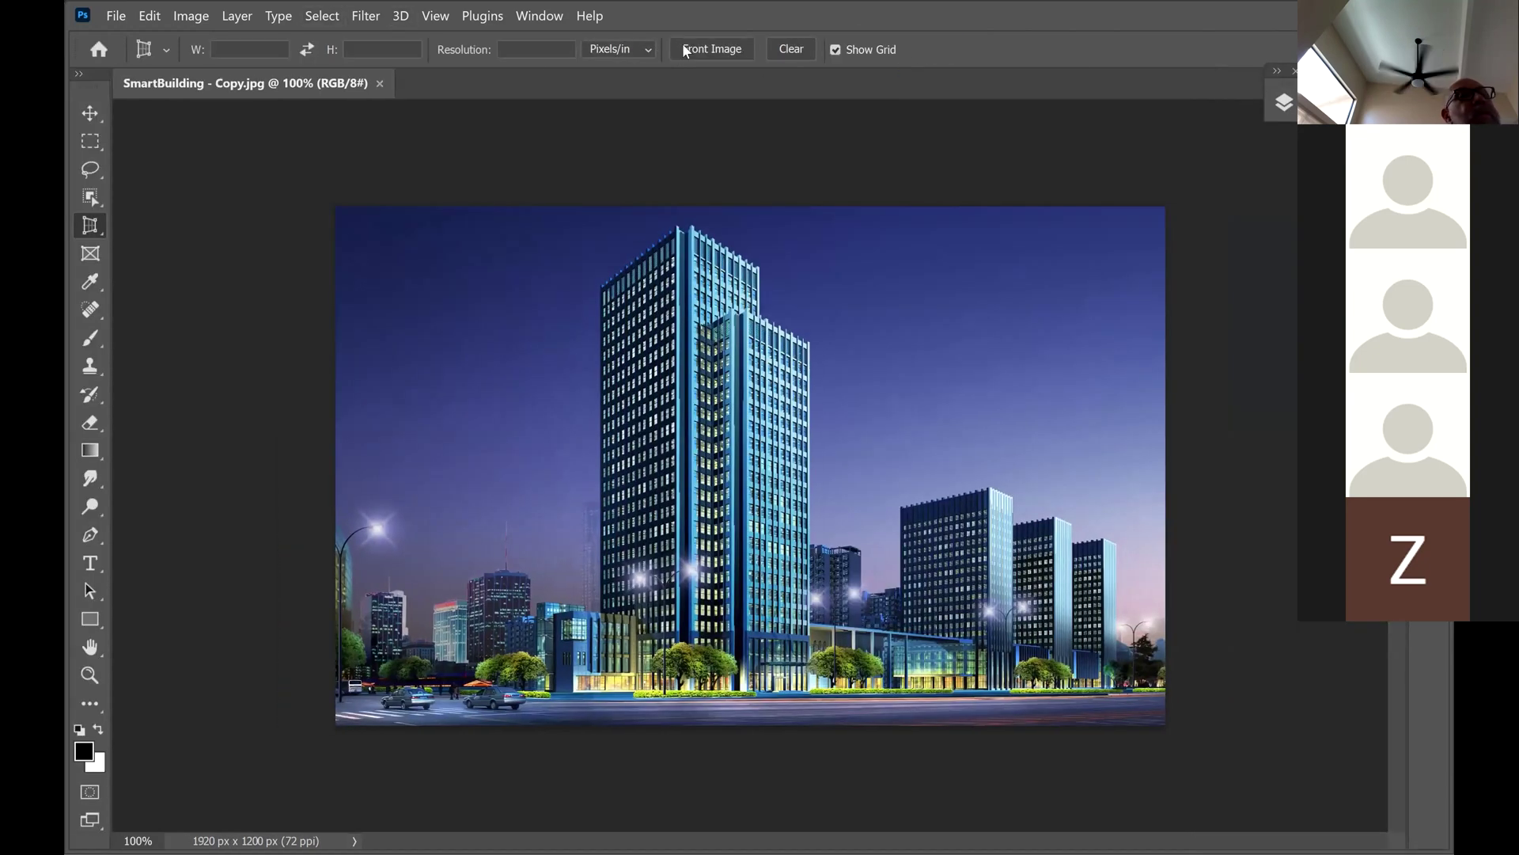
pyautogui.click(365, 16)
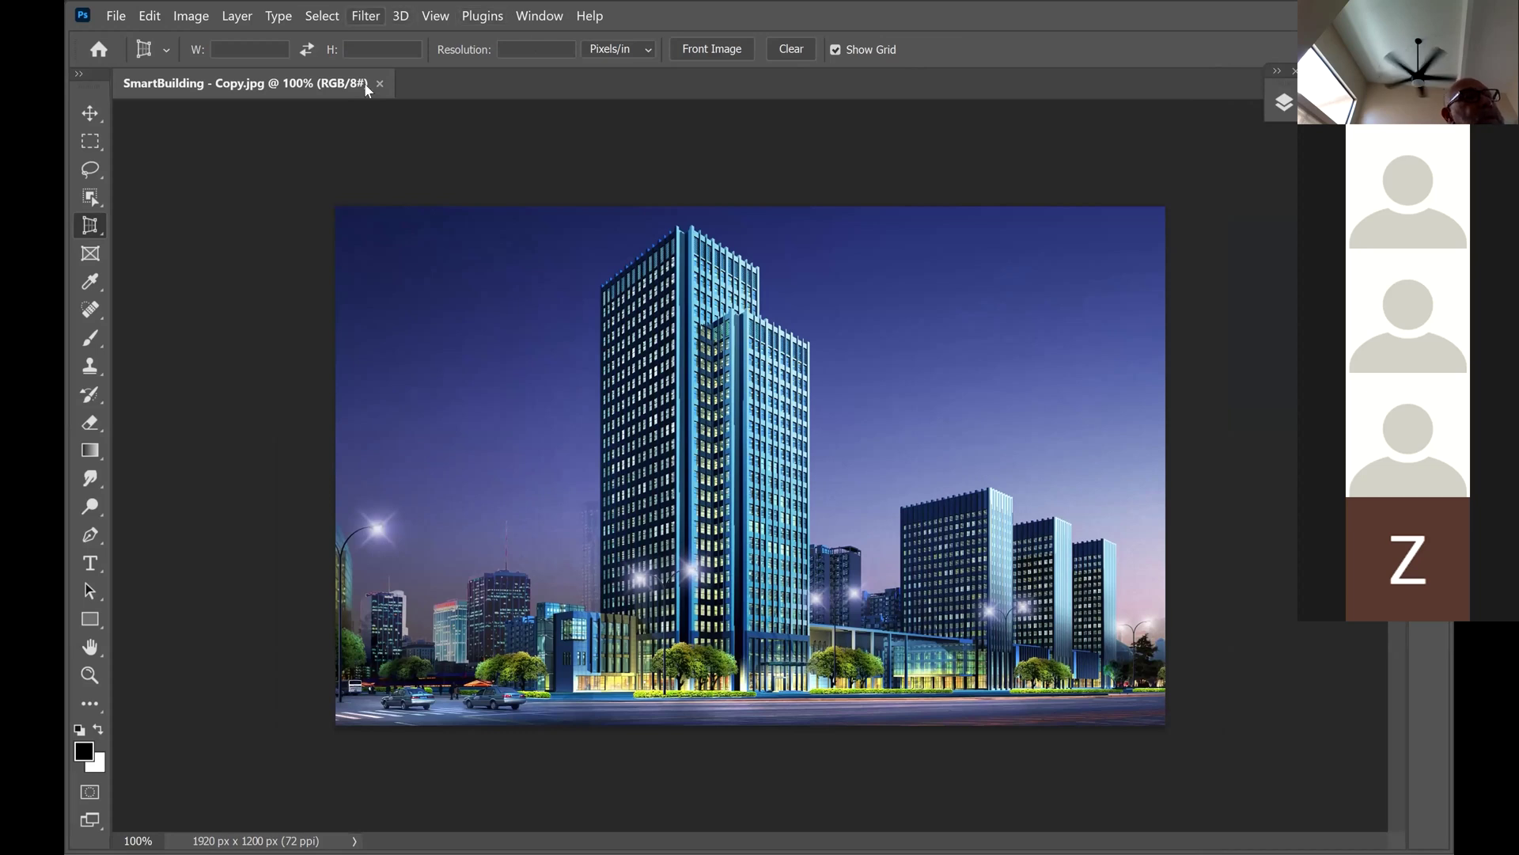
pyautogui.moveTo(395, 282)
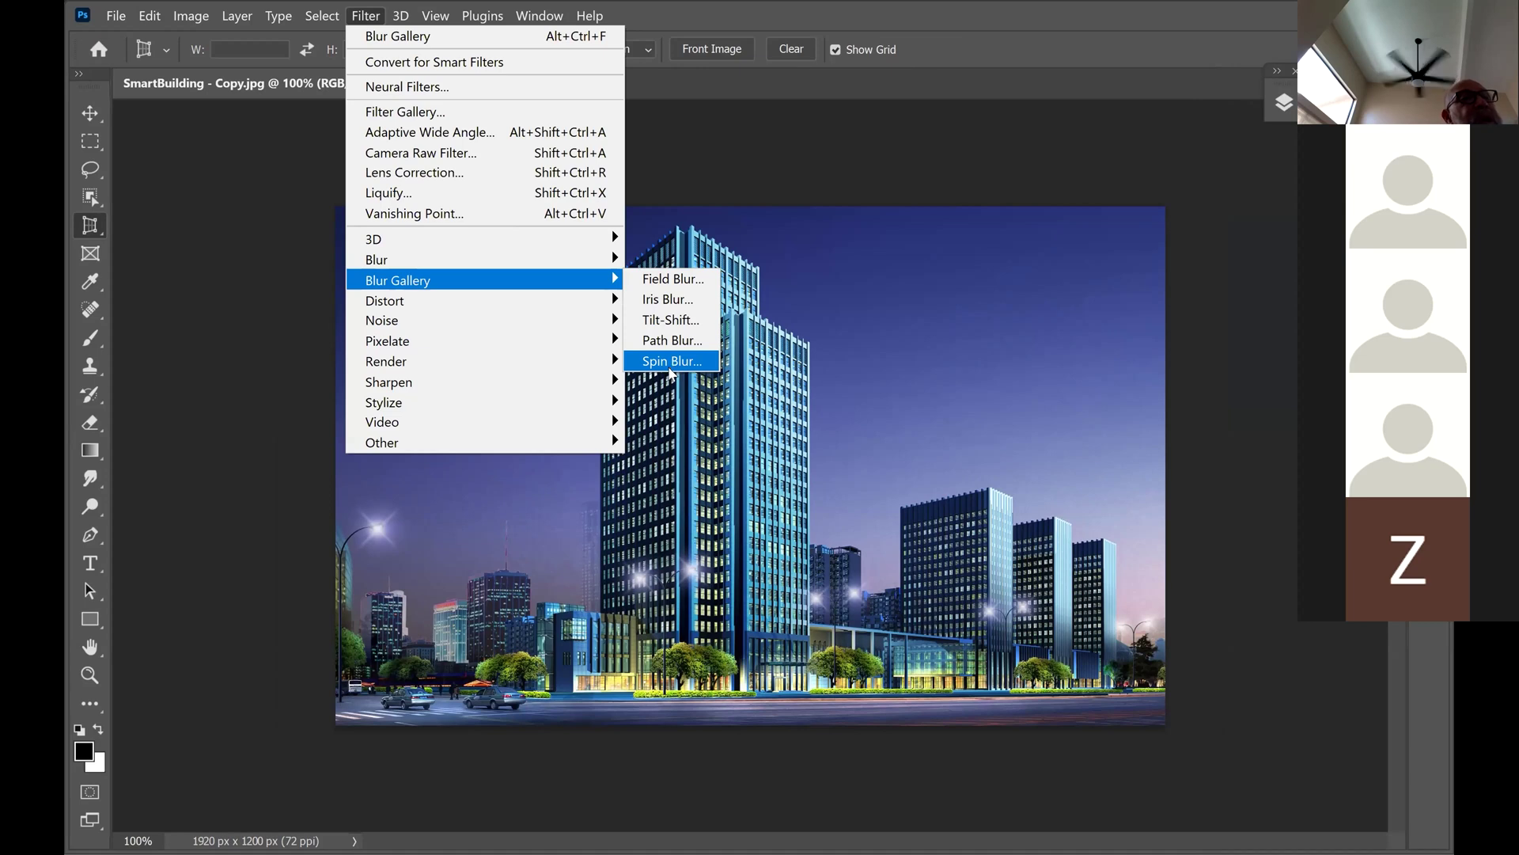
pyautogui.click(1176, 54)
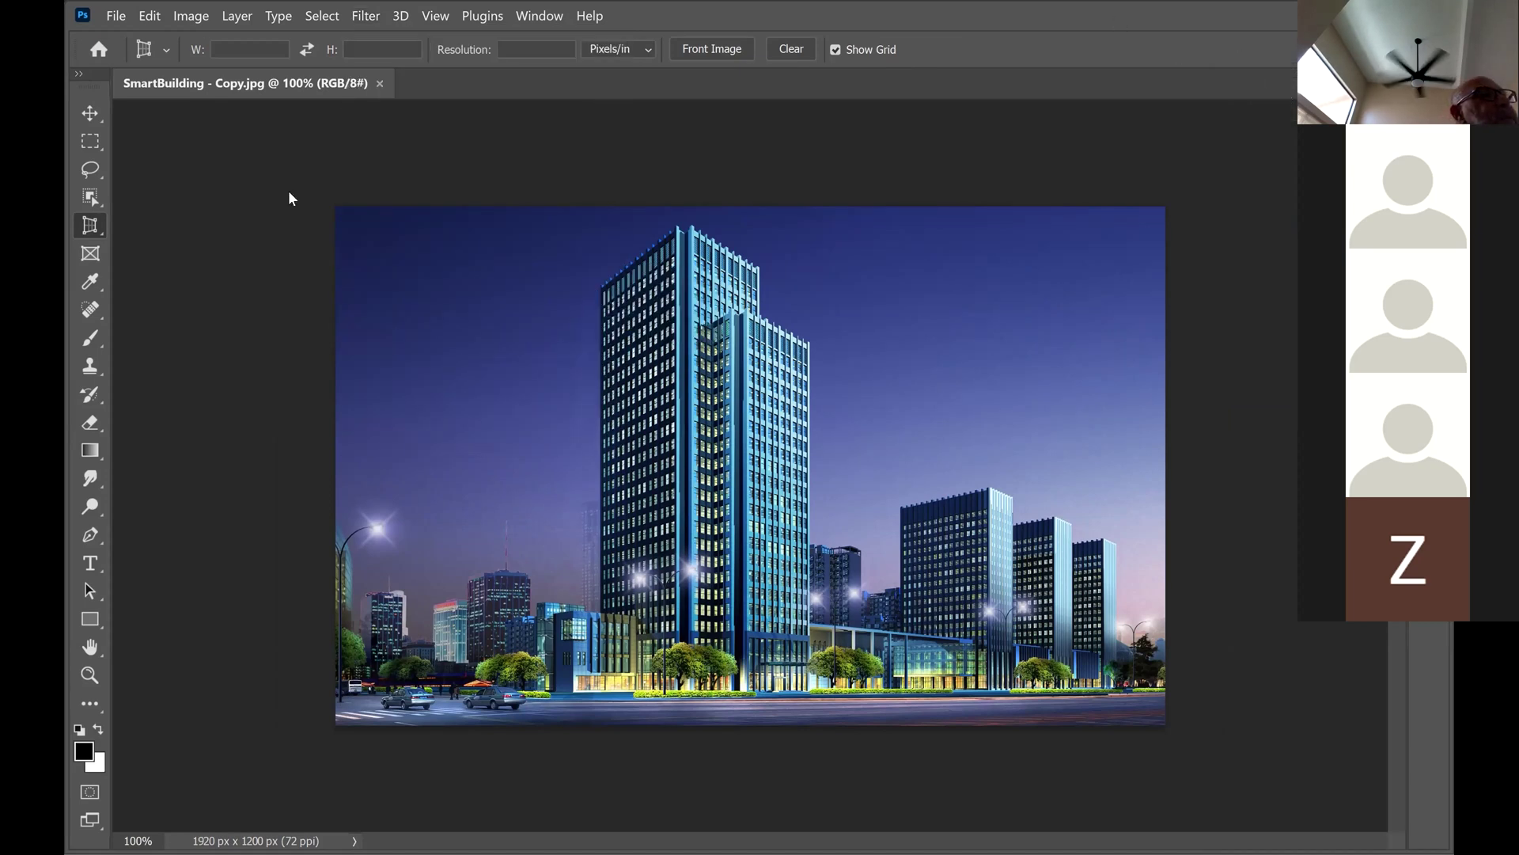
# Perspective-crop the photo to the four corners of the main tower's left face, and close it without saving
pyautogui.click(92, 231)
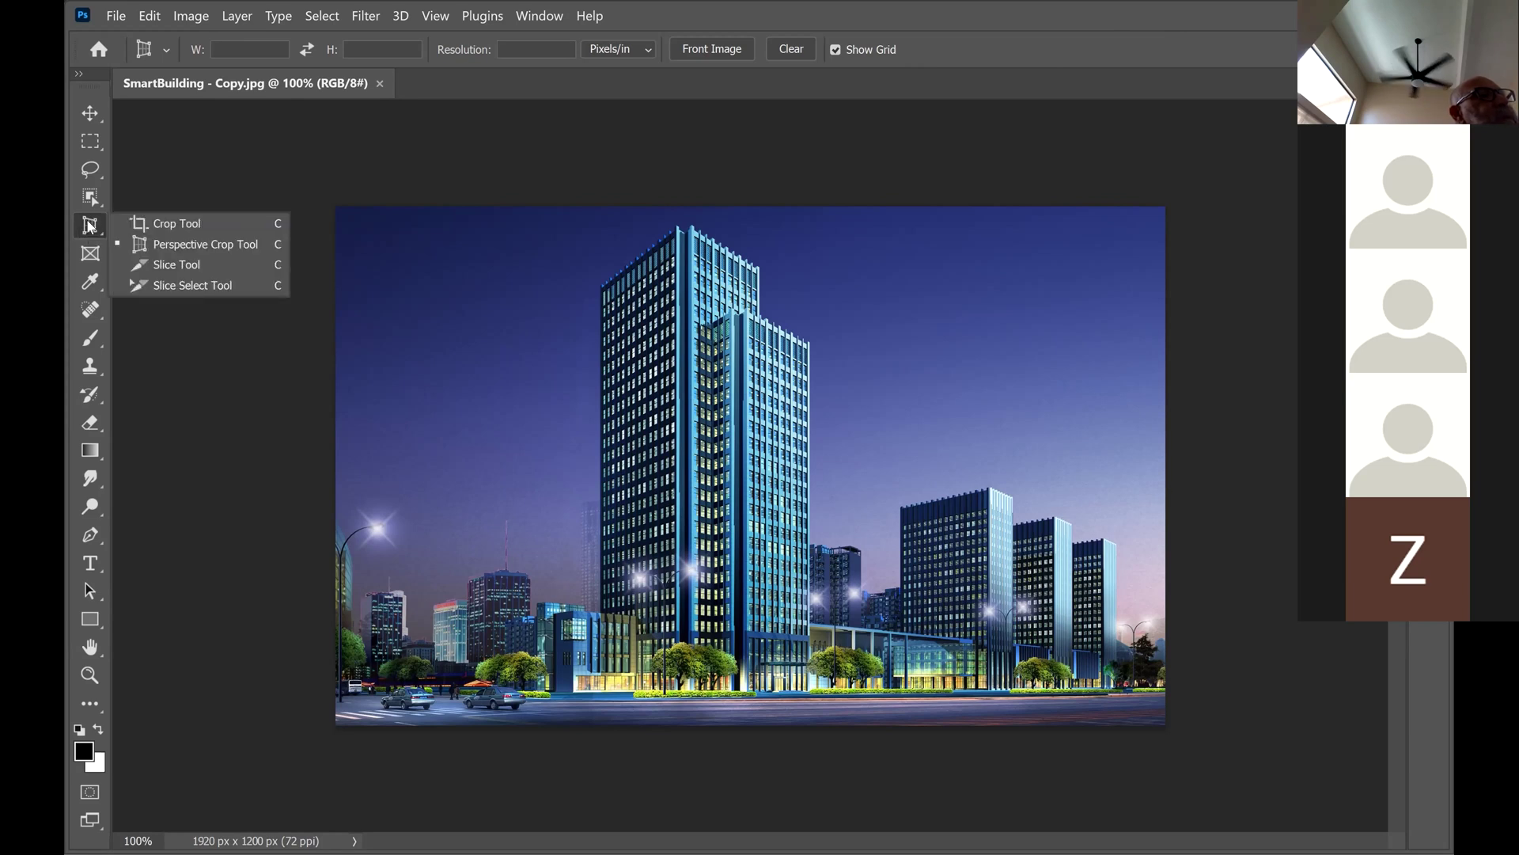
pyautogui.click(123, 247)
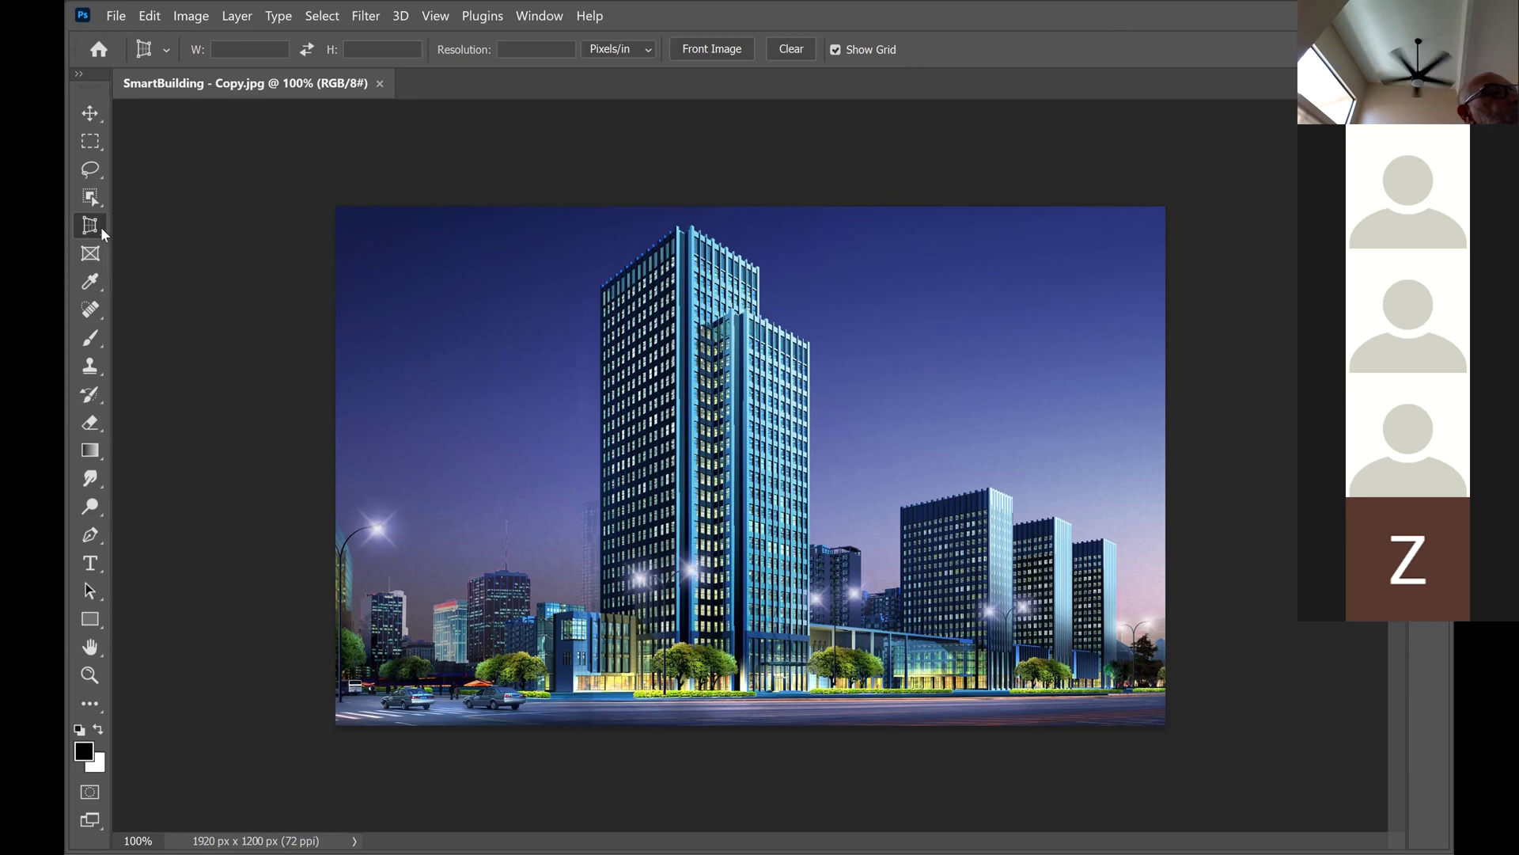
pyautogui.rightClick(102, 235)
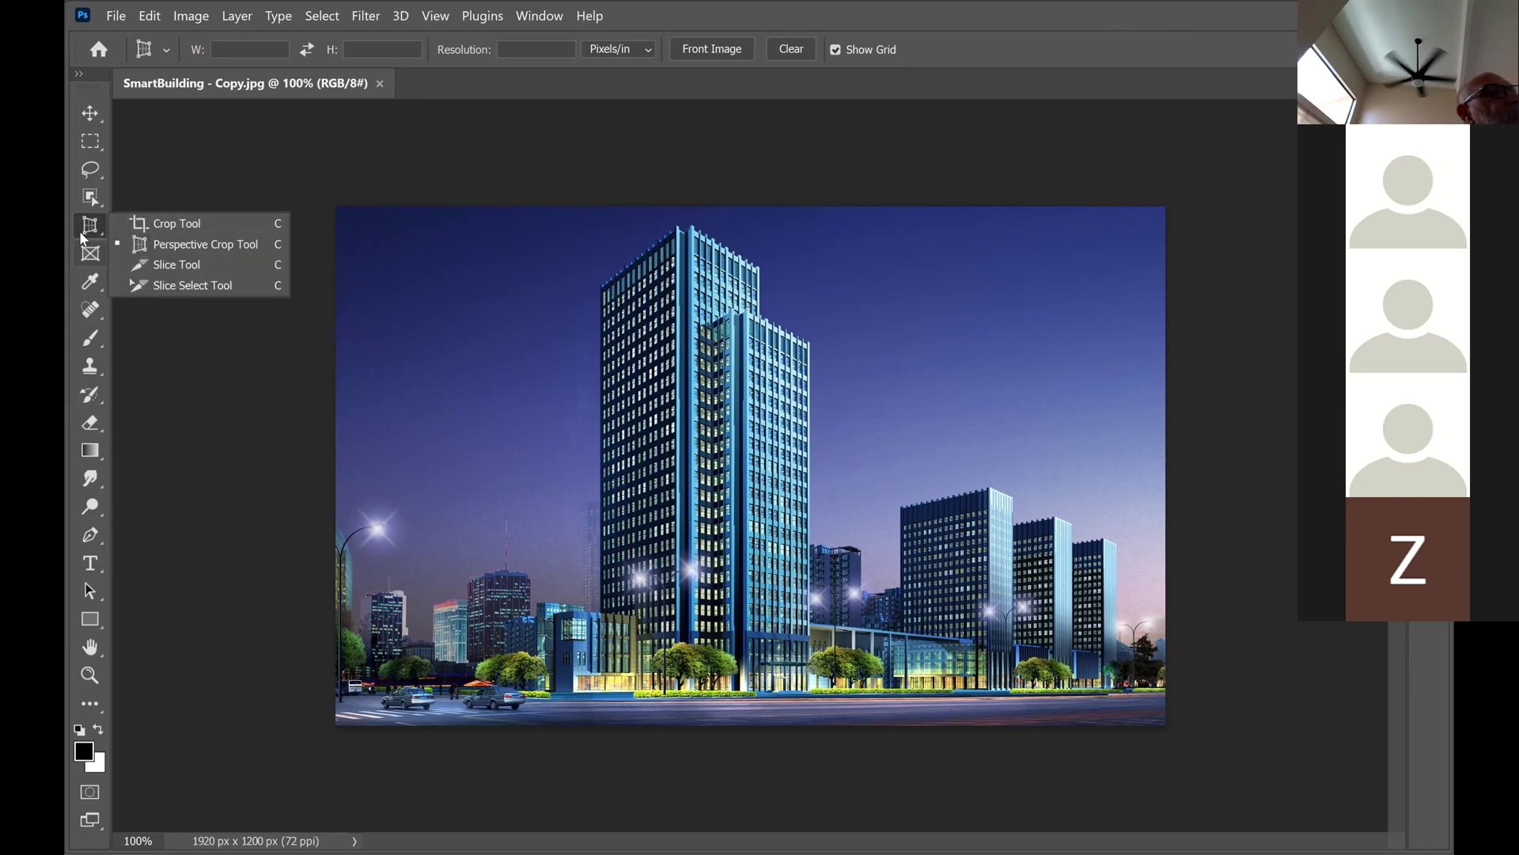
pyautogui.click(595, 377)
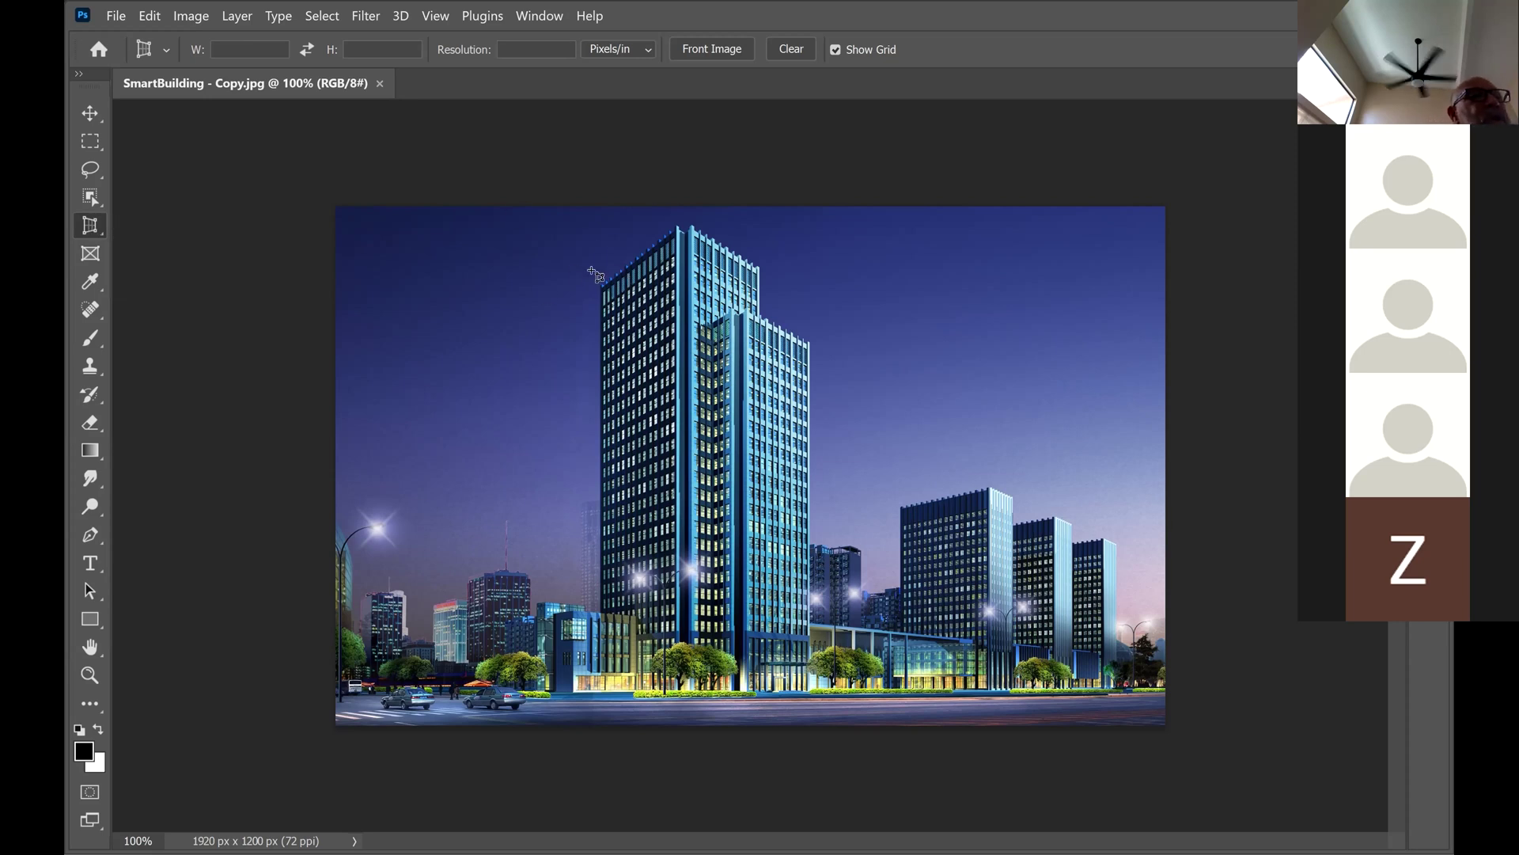
pyautogui.click(602, 284)
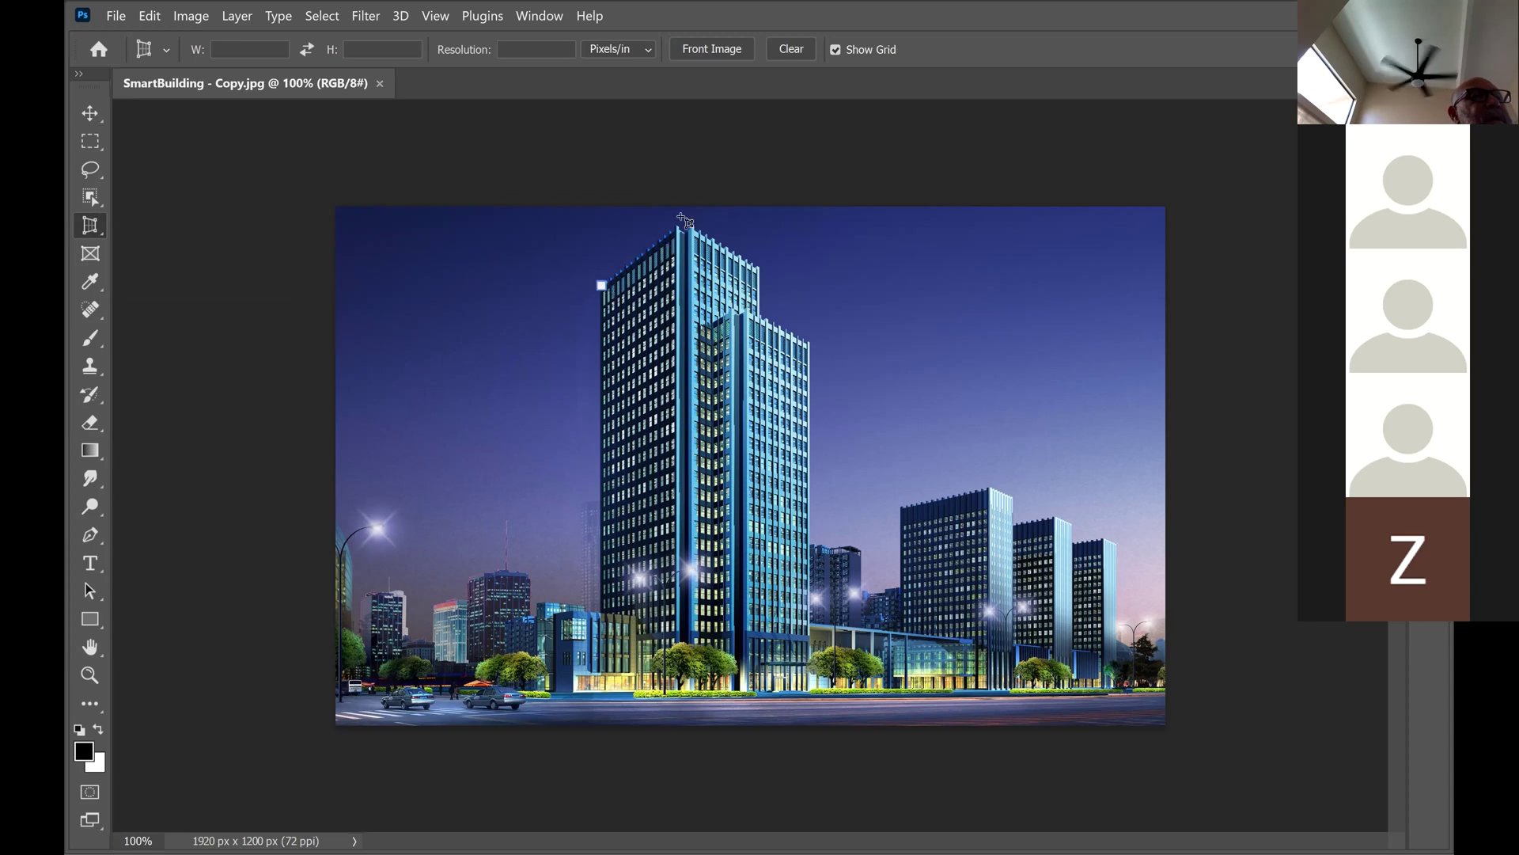
pyautogui.click(678, 225)
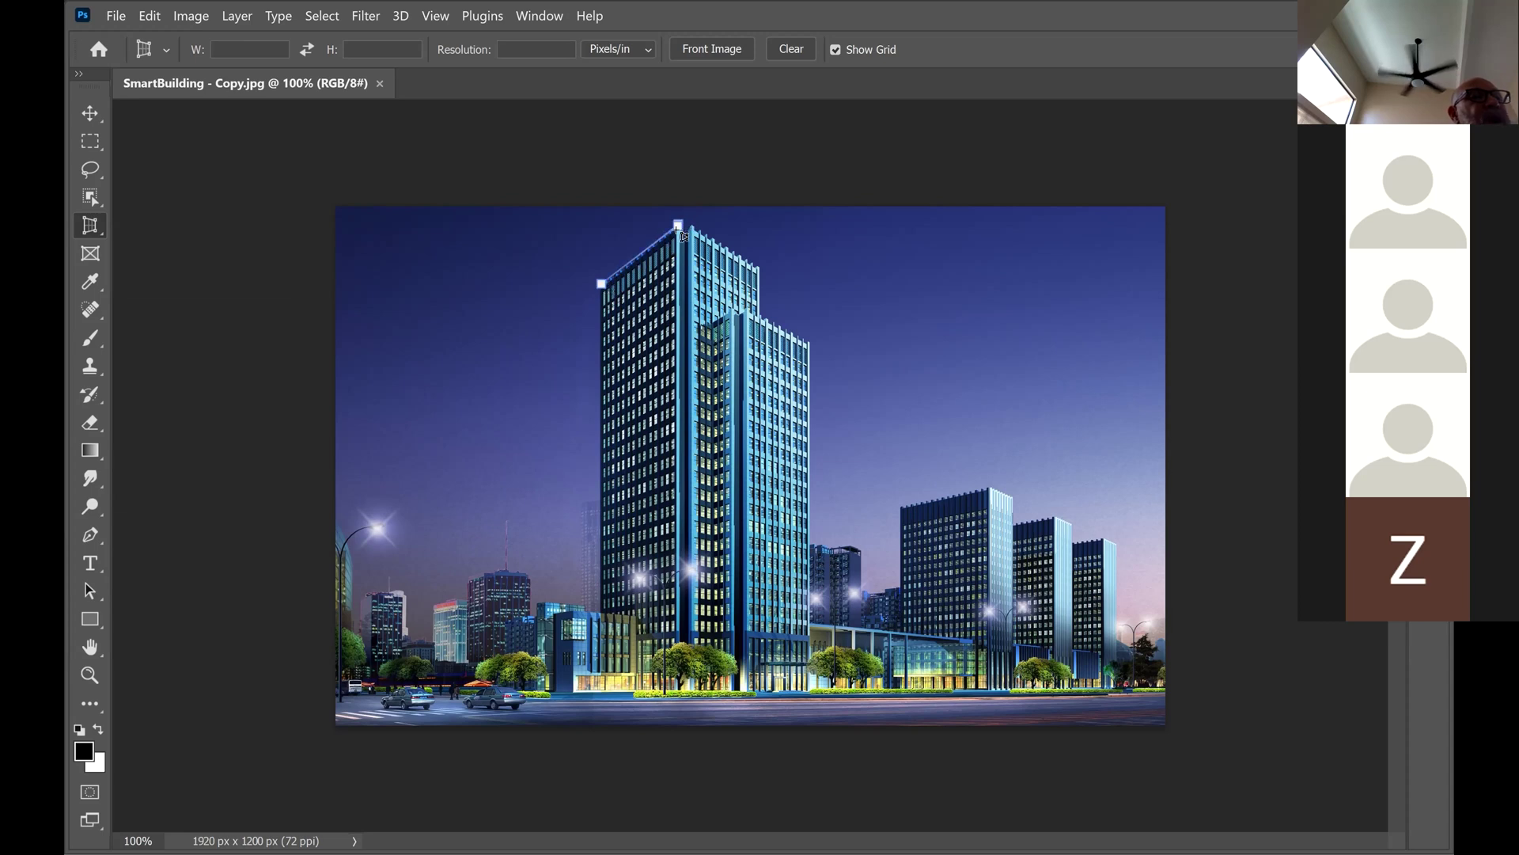
pyautogui.click(645, 548)
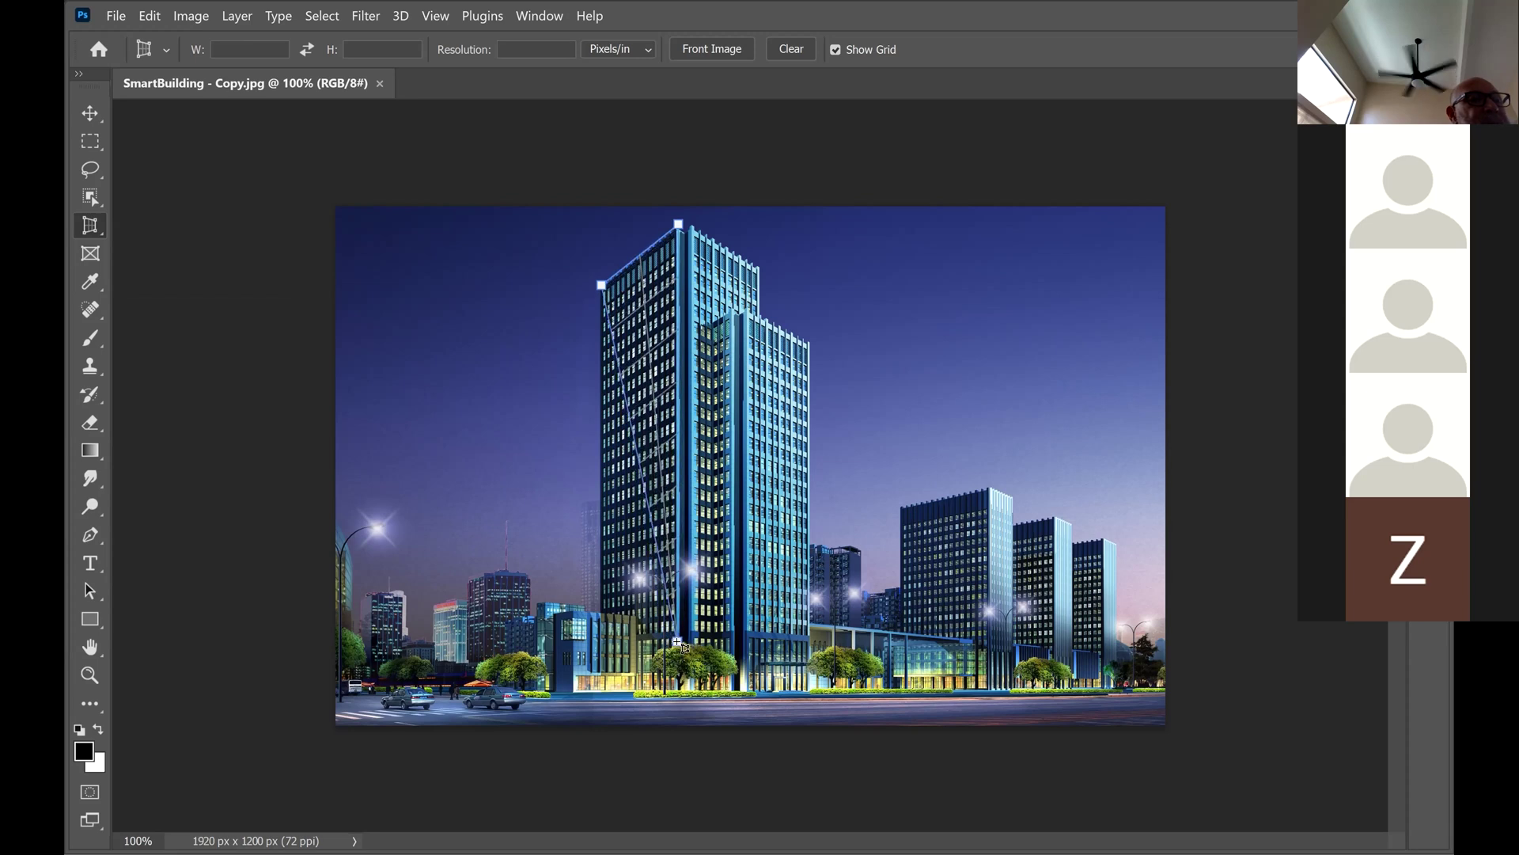
pyautogui.click(678, 640)
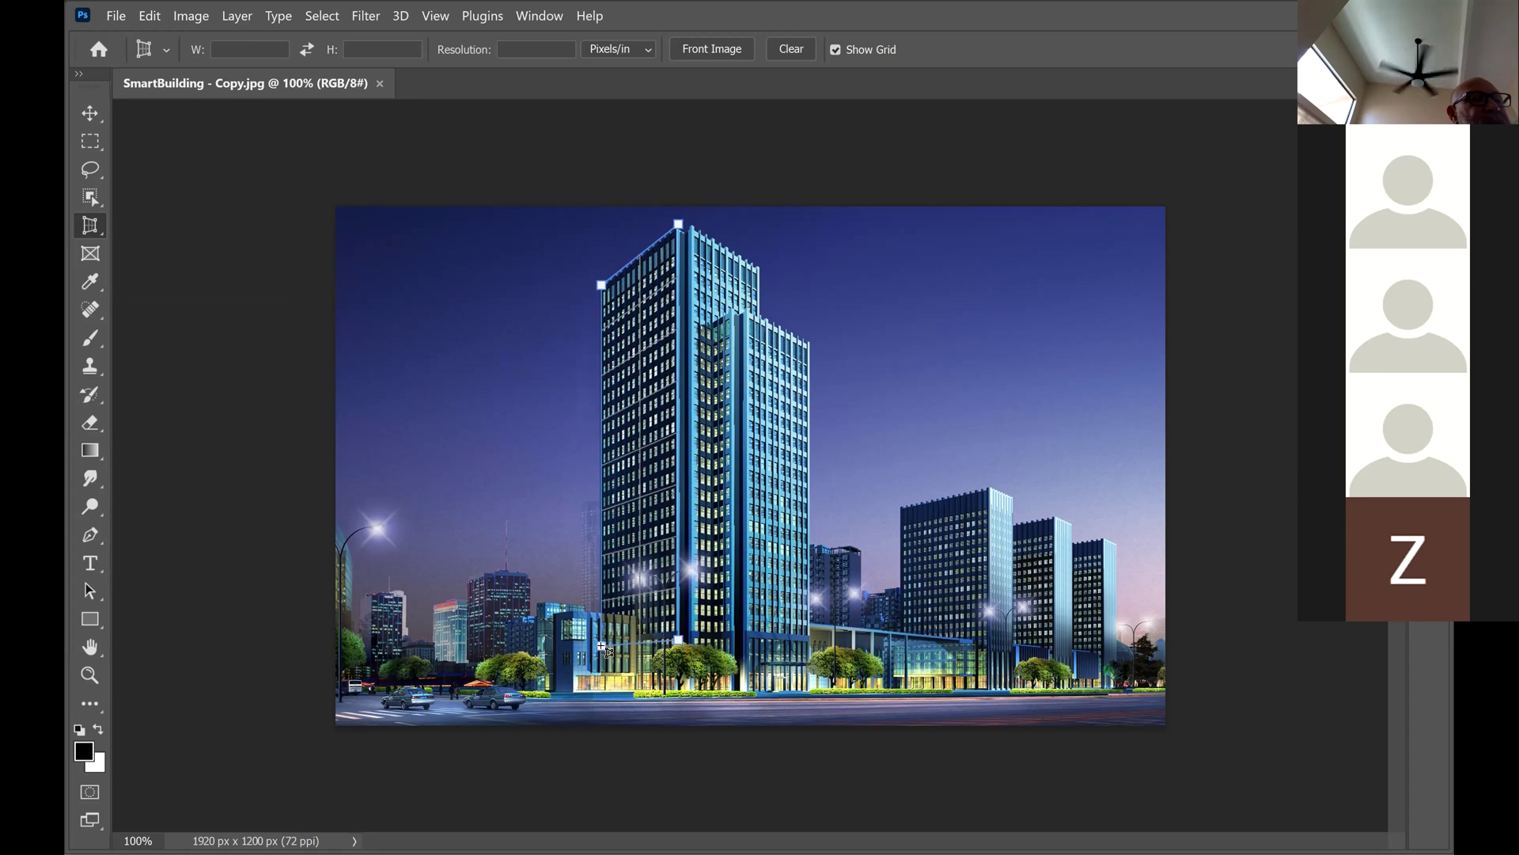
pyautogui.click(602, 646)
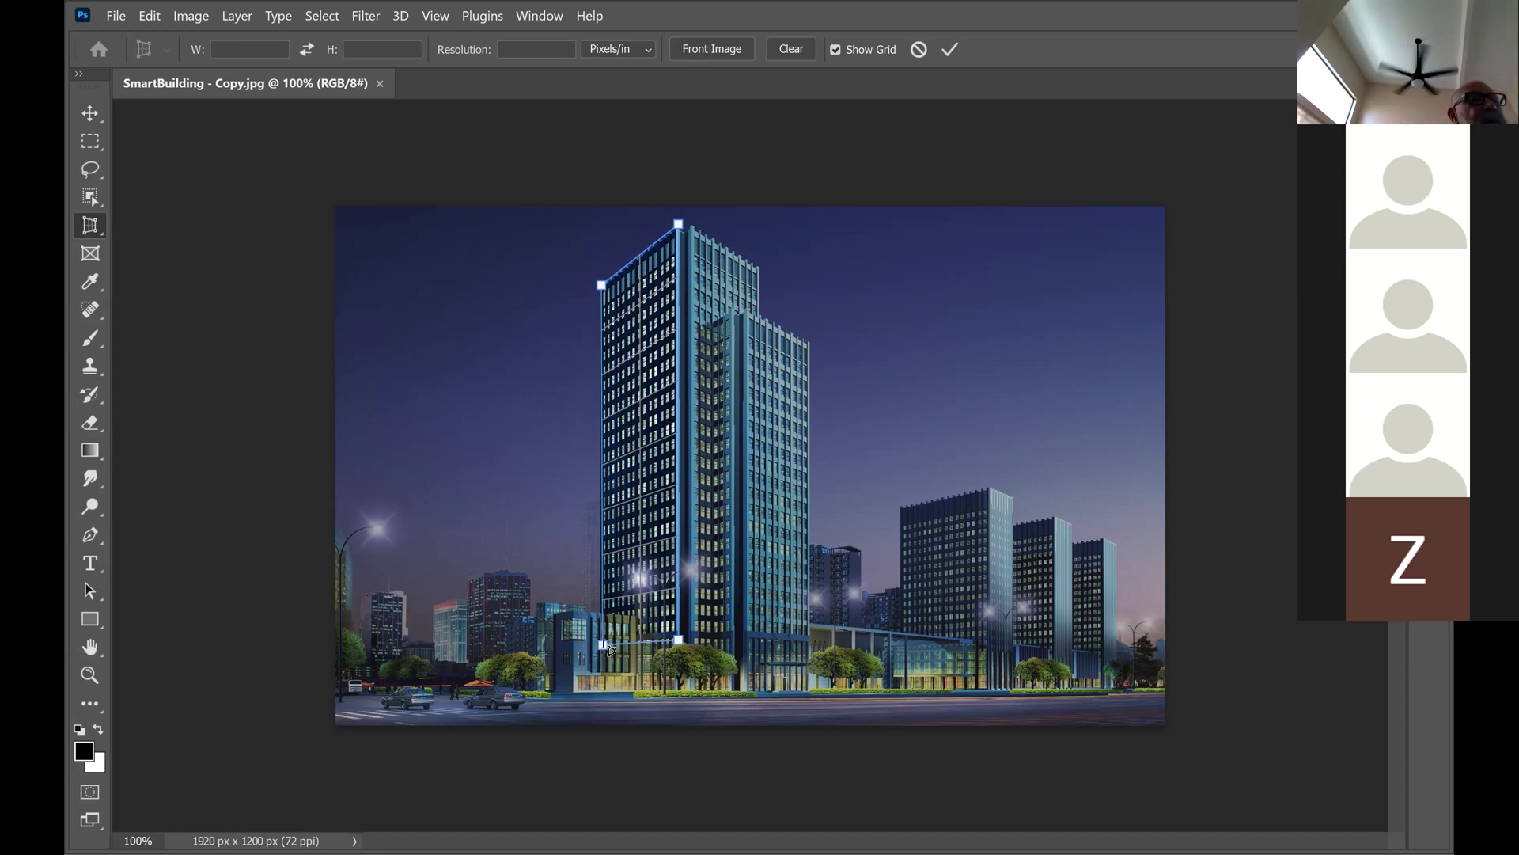
pyautogui.press('Return')
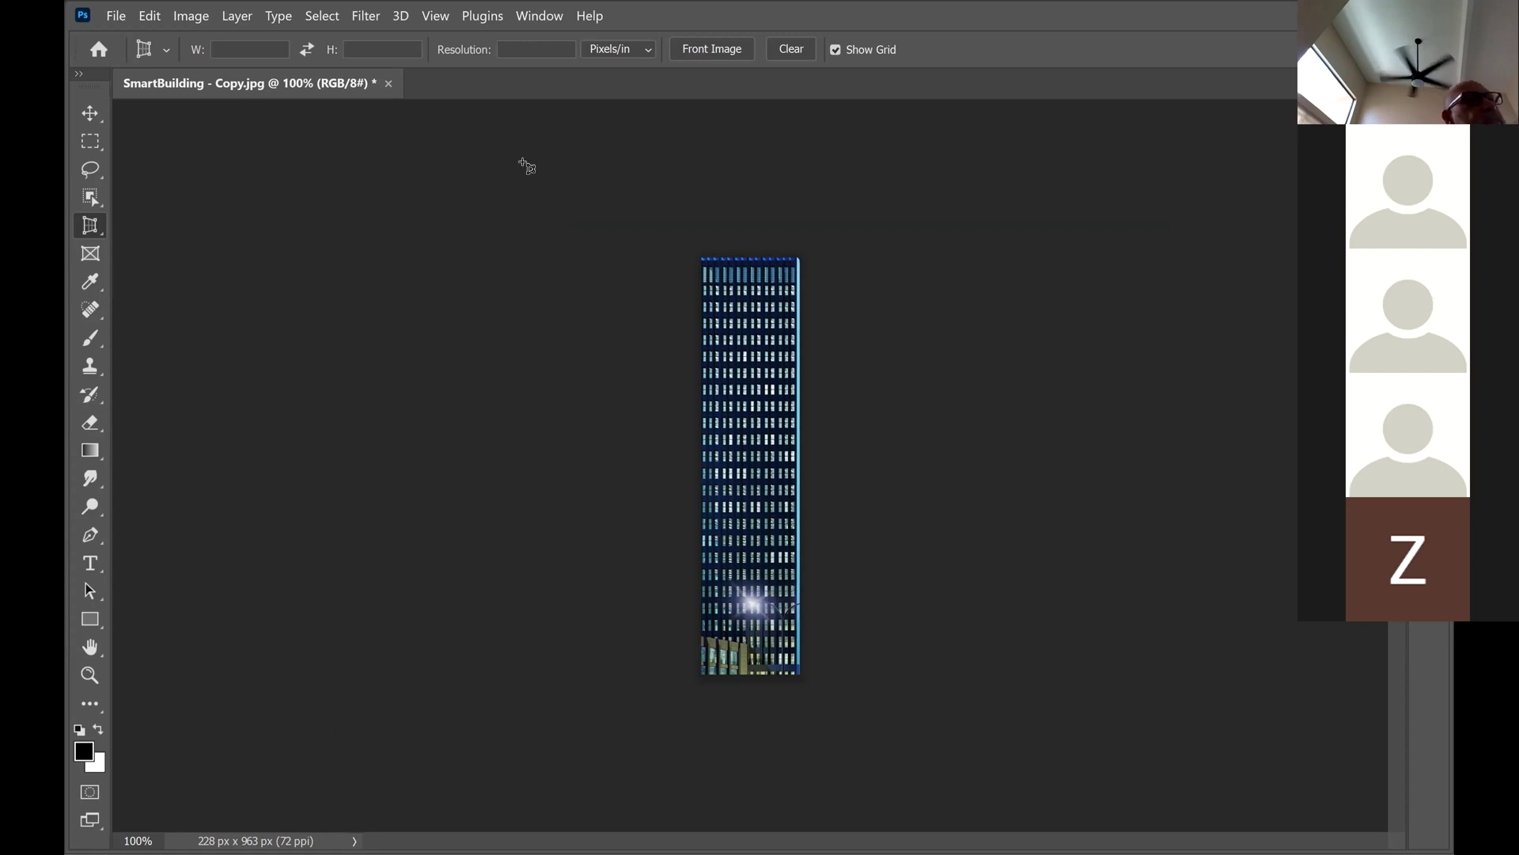
pyautogui.click(388, 84)
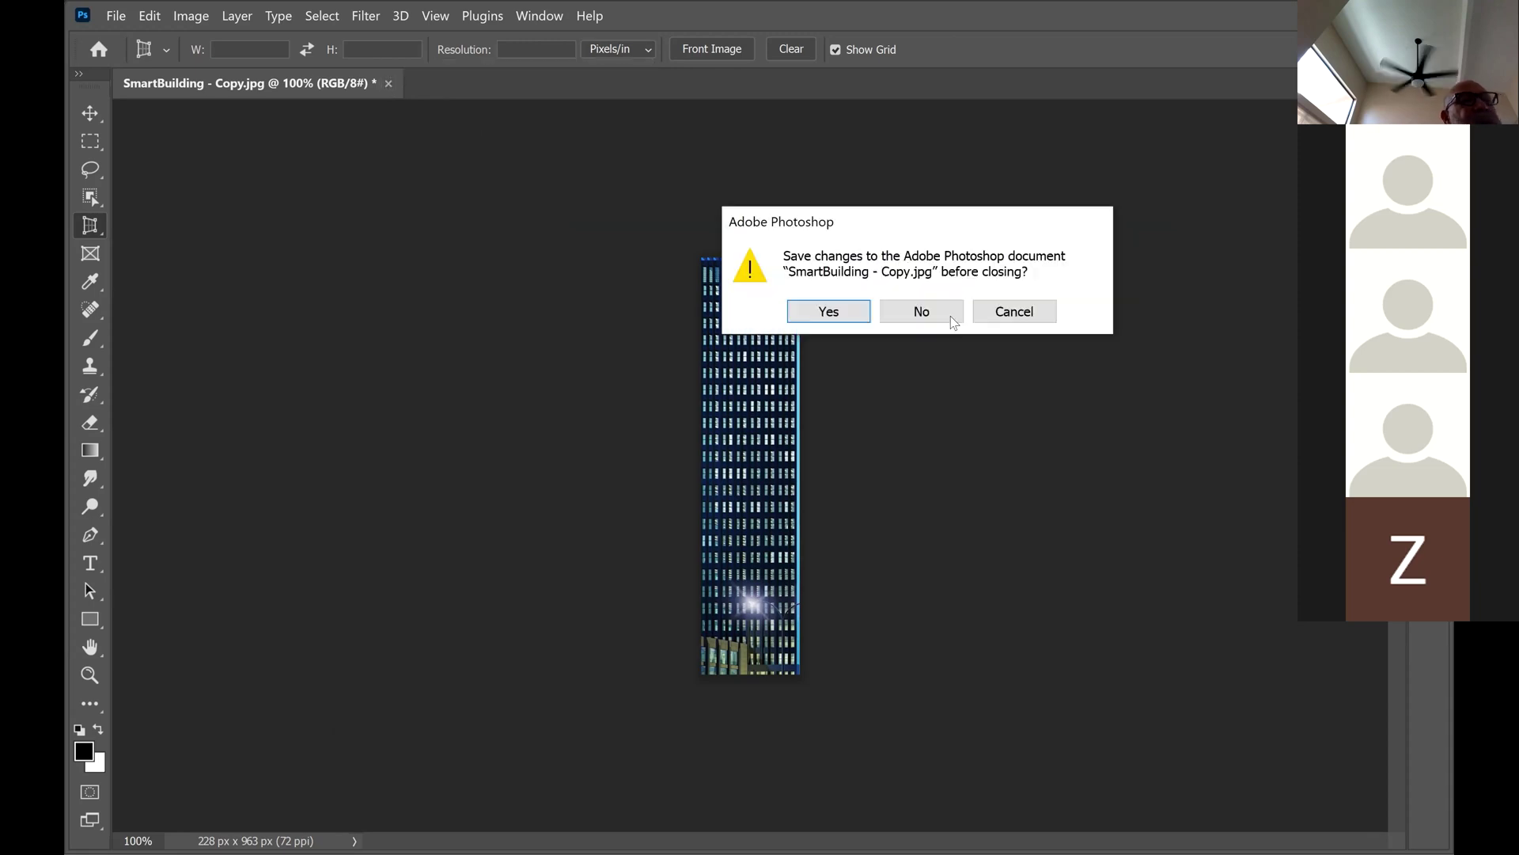
pyautogui.click(940, 311)
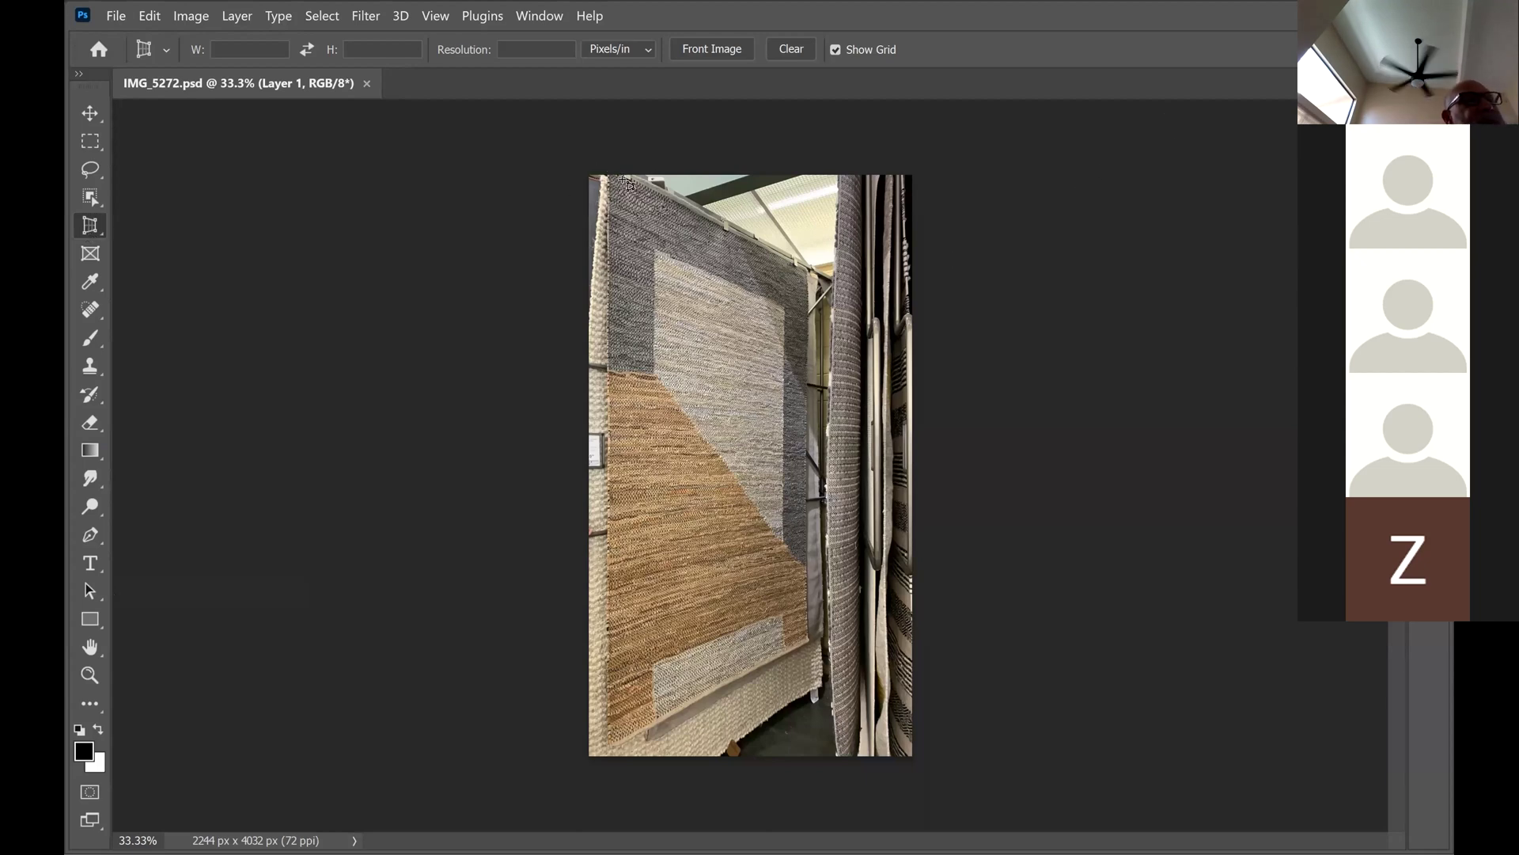
# Perspective-crop IMG_5272.psd to the four corners of the hanging rug with the orange section, and close the file without saving
pyautogui.click(612, 168)
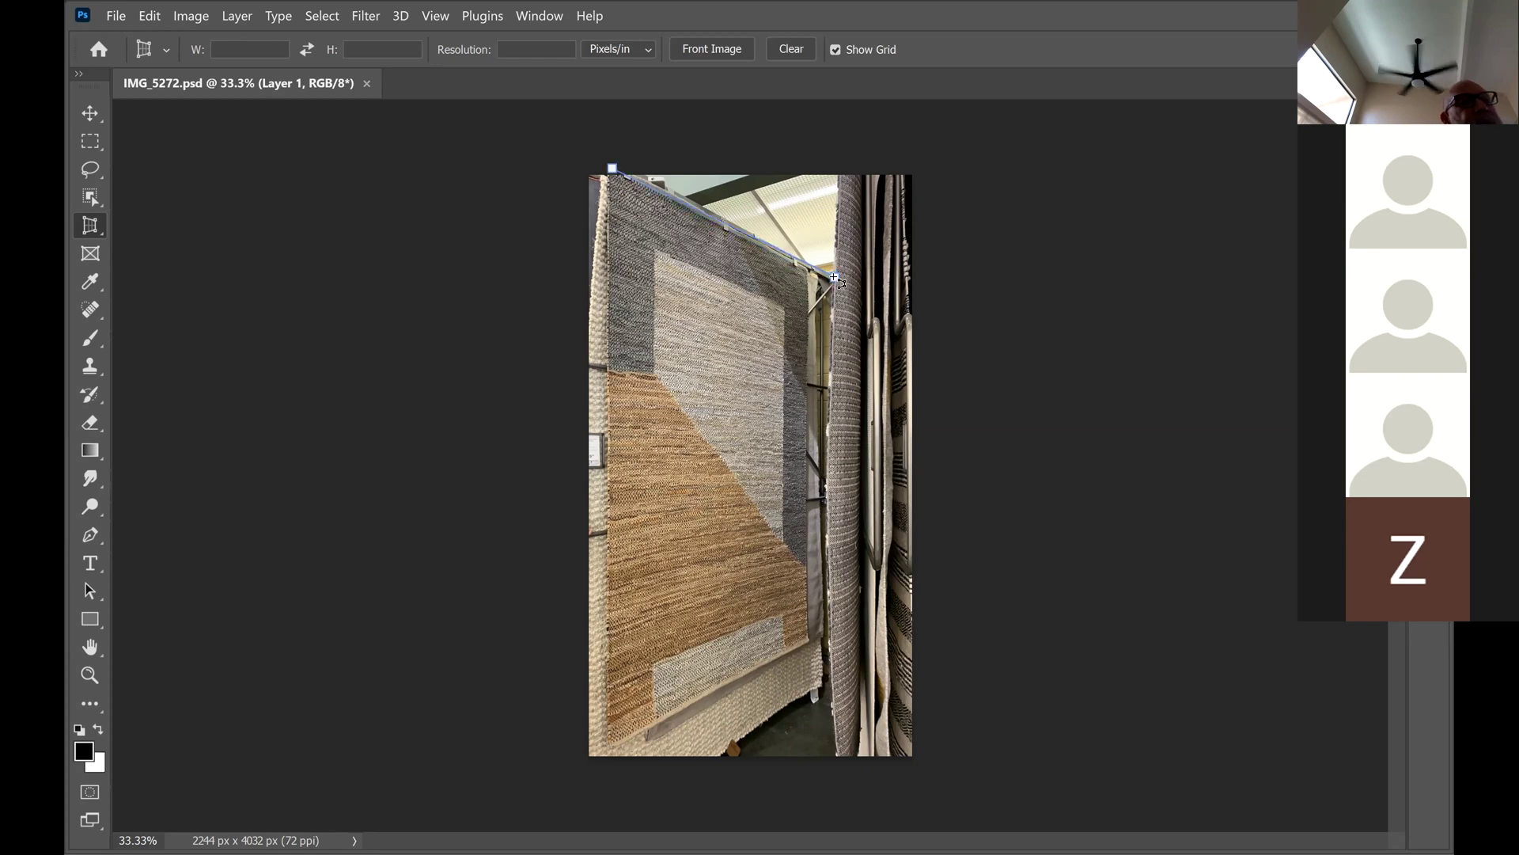
pyautogui.click(812, 272)
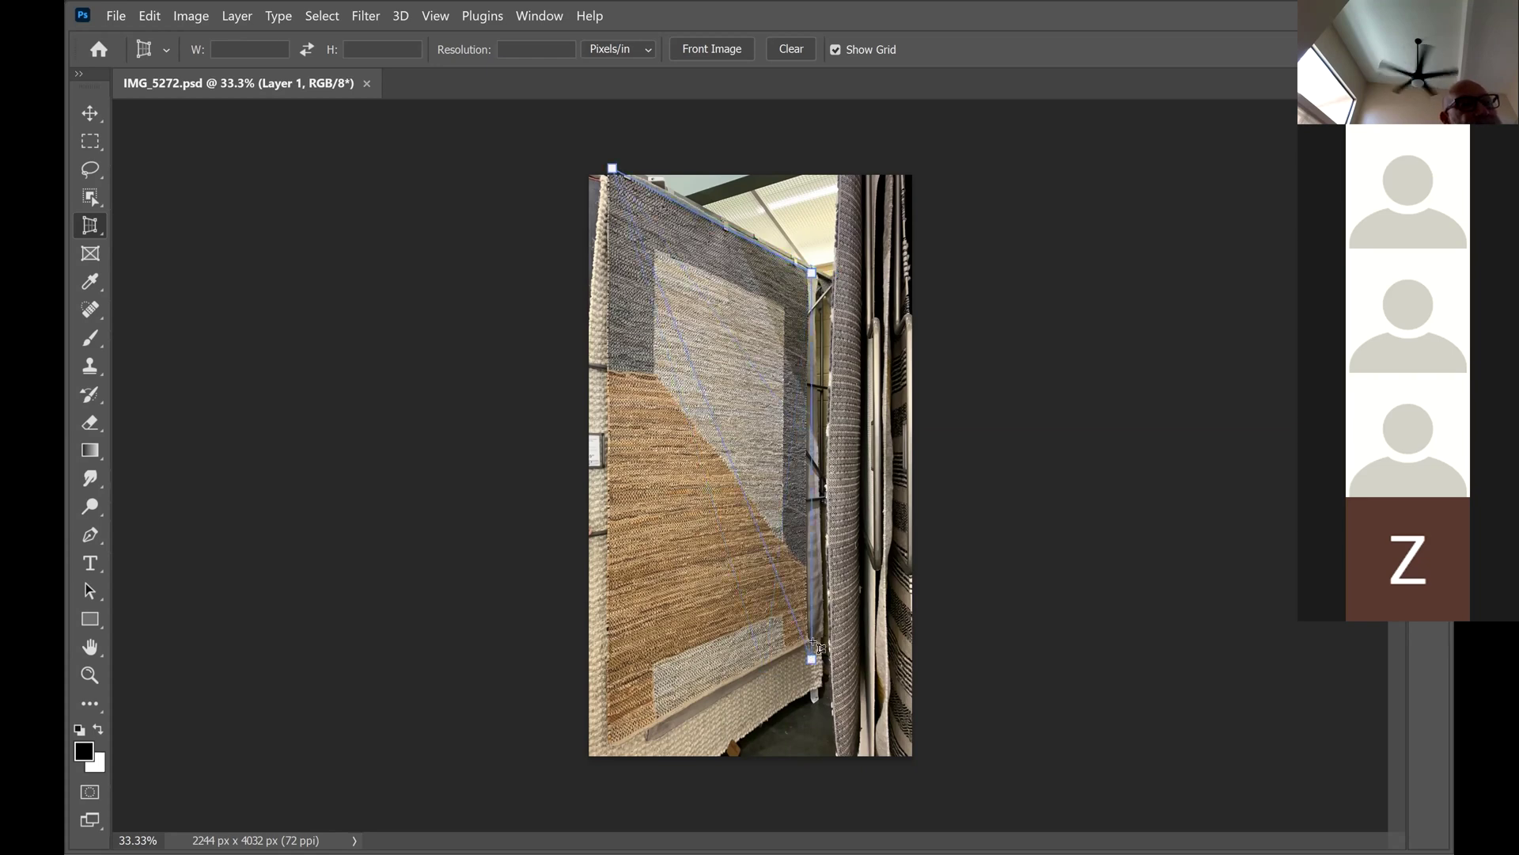
pyautogui.click(806, 641)
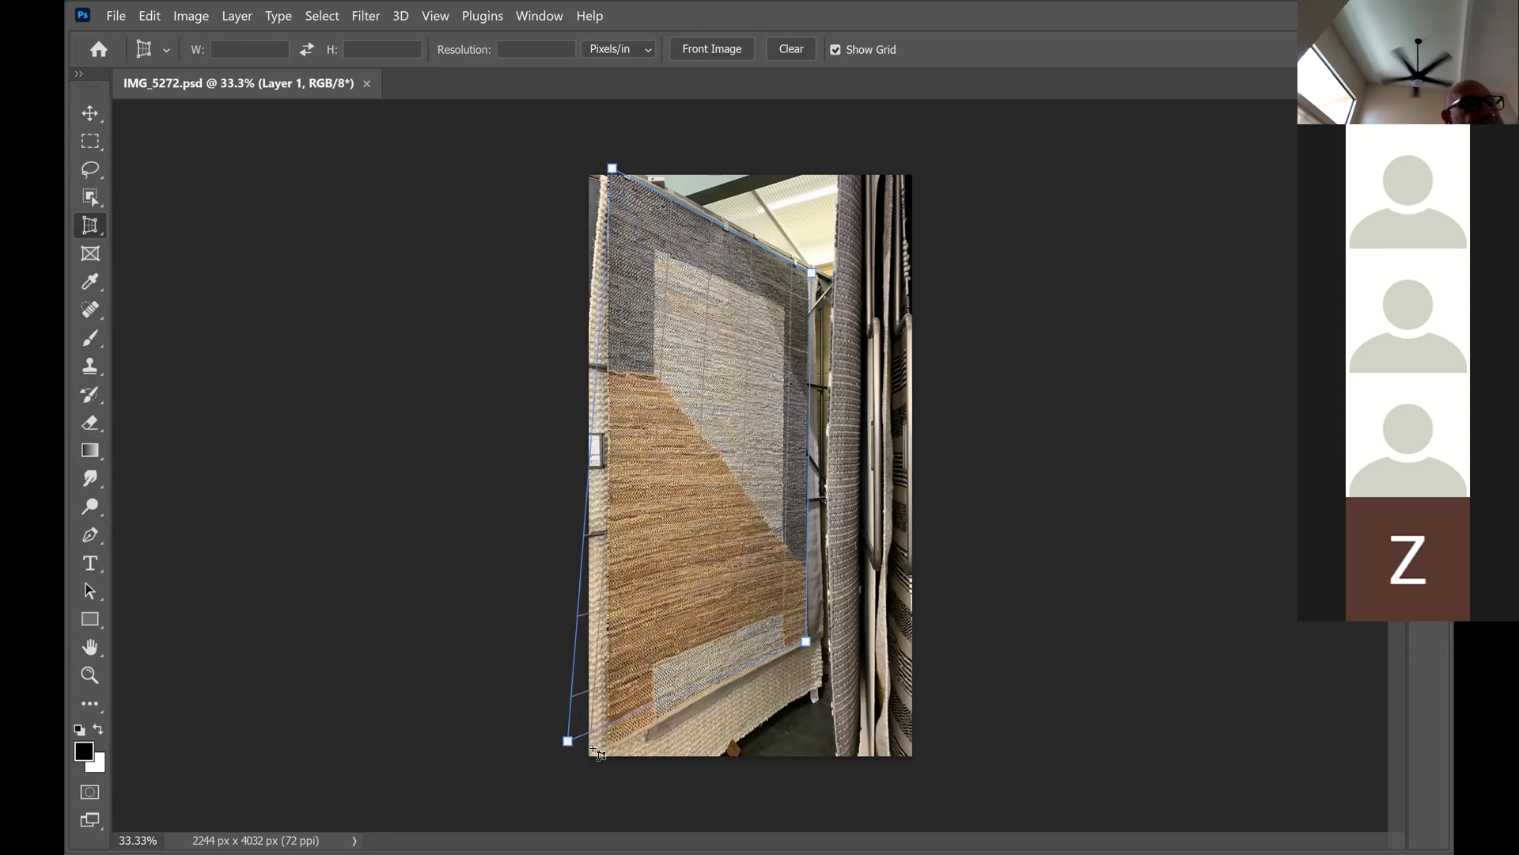
pyautogui.click(589, 746)
pyautogui.moveTo(599, 747); pyautogui.dragTo(604, 749)
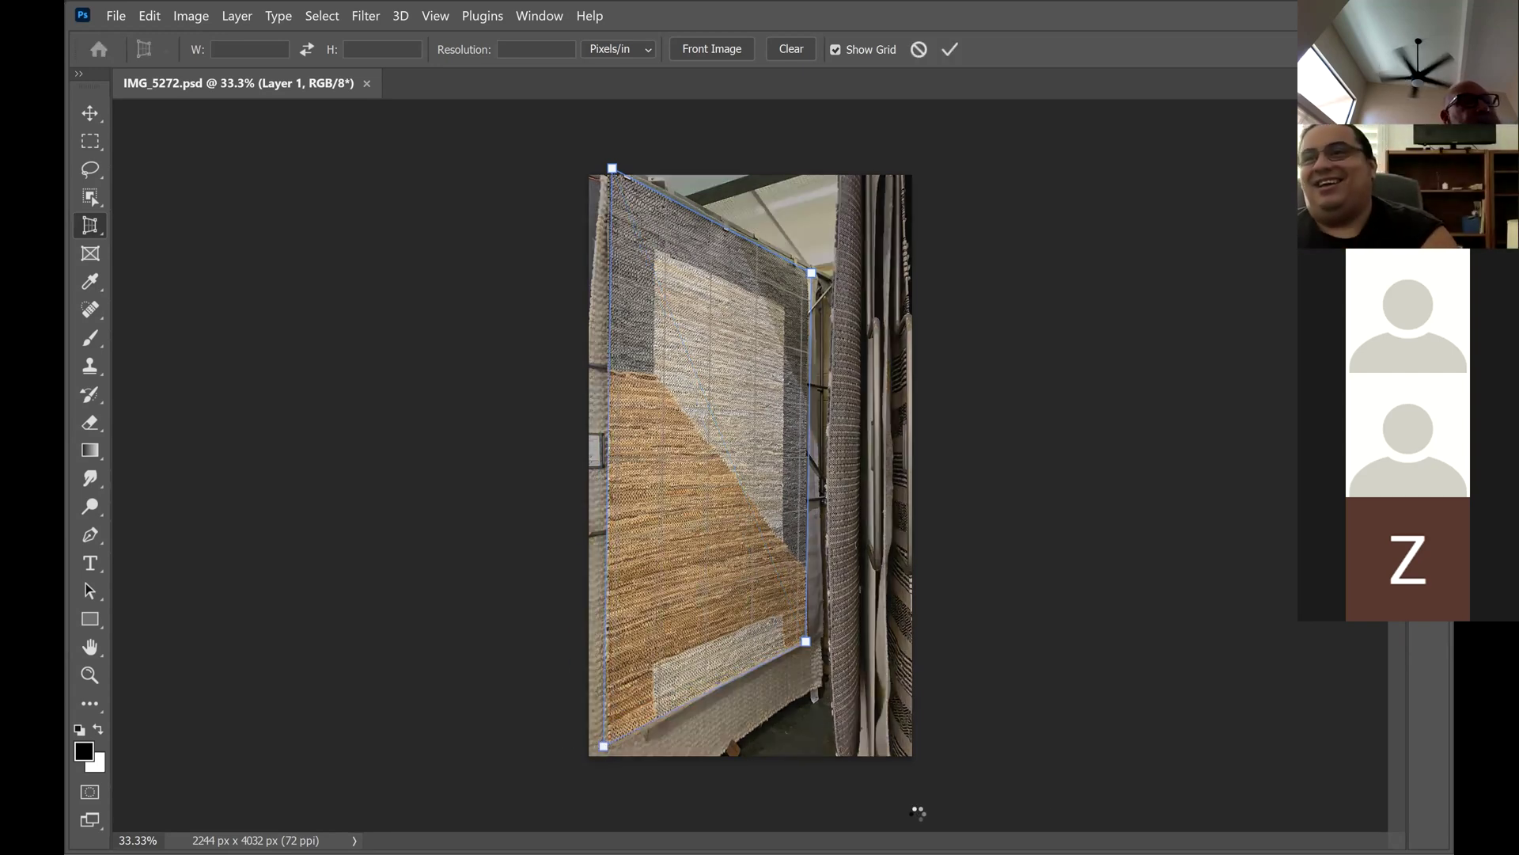
pyautogui.press('Return')
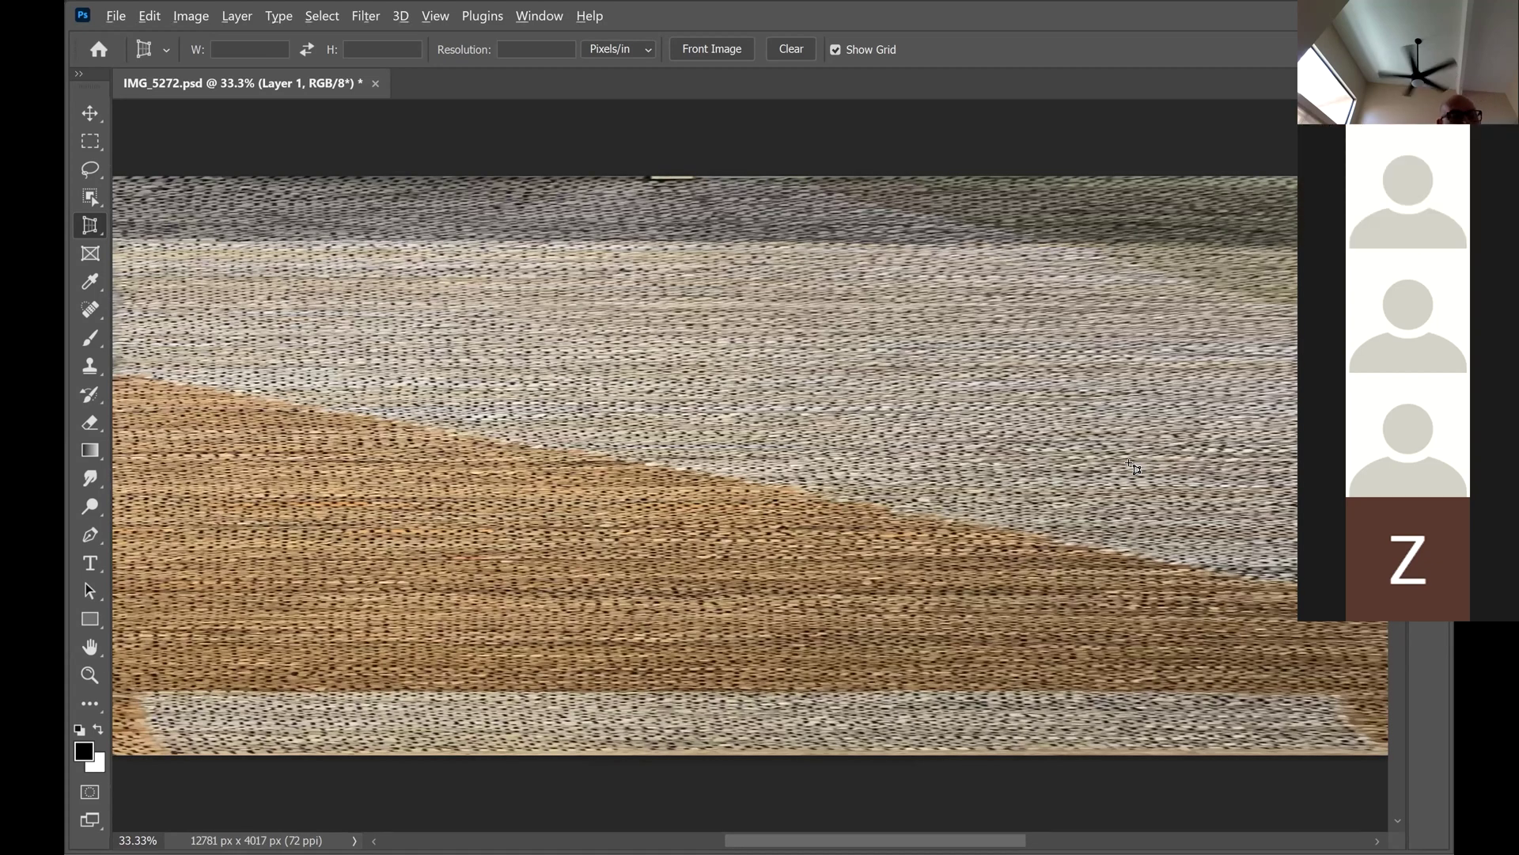
pyautogui.hotkey('ctrl', '-')
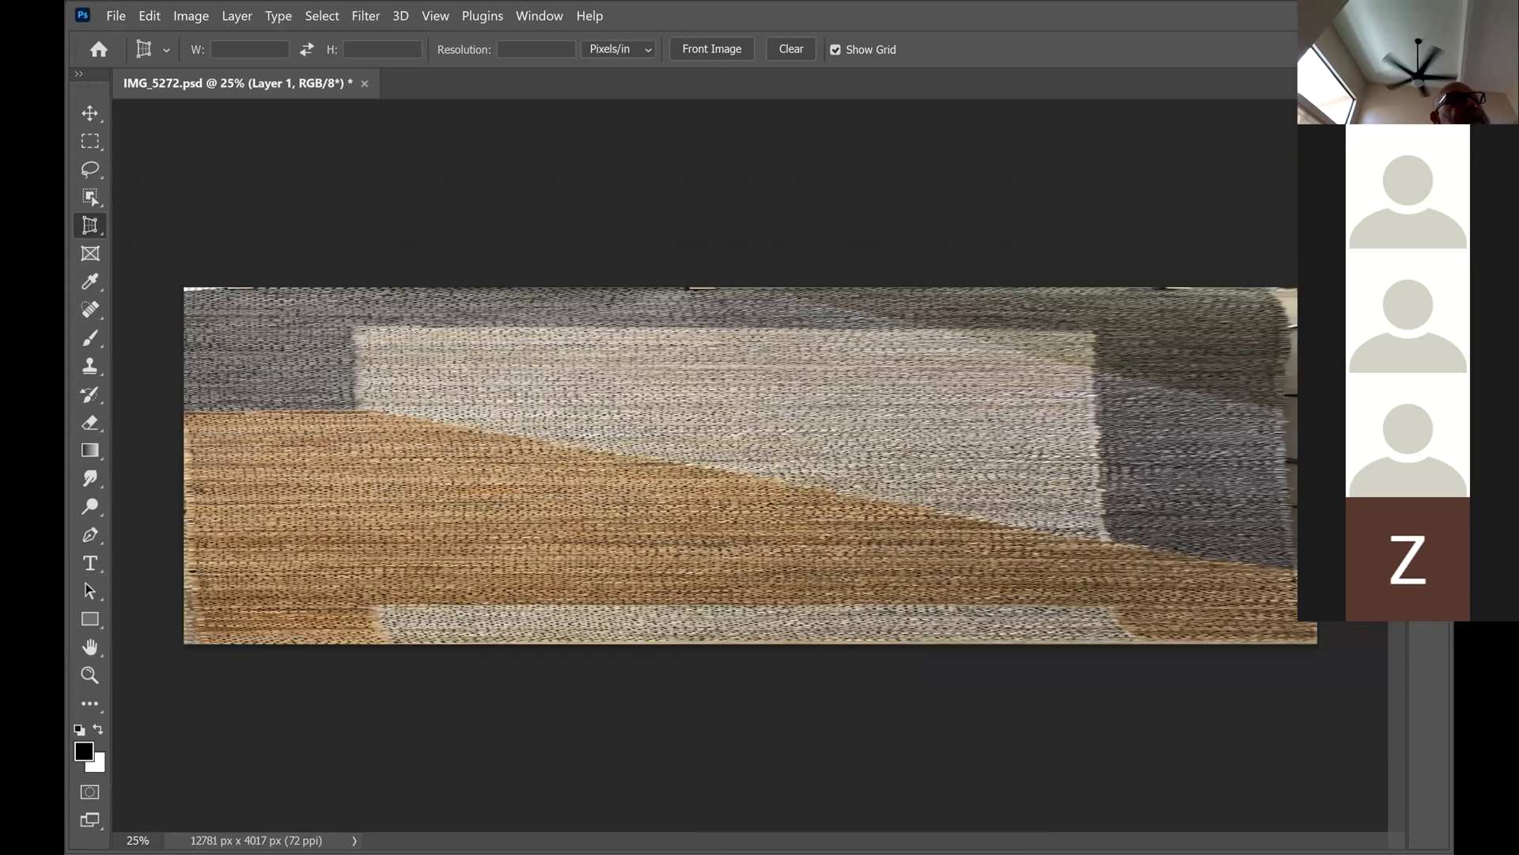
pyautogui.hotkey('ctrl', '-')
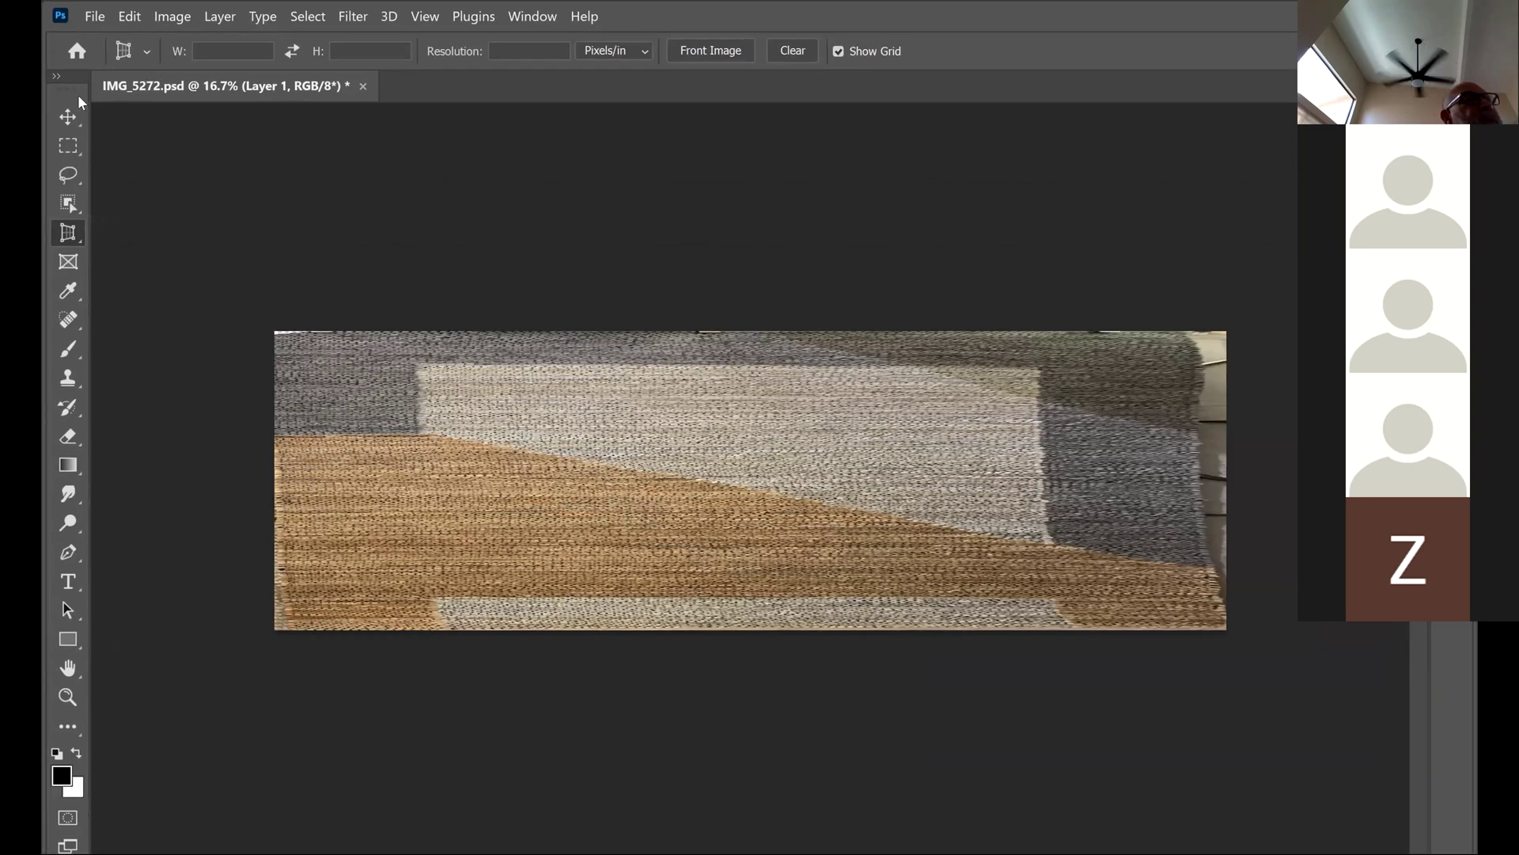
pyautogui.click(362, 86)
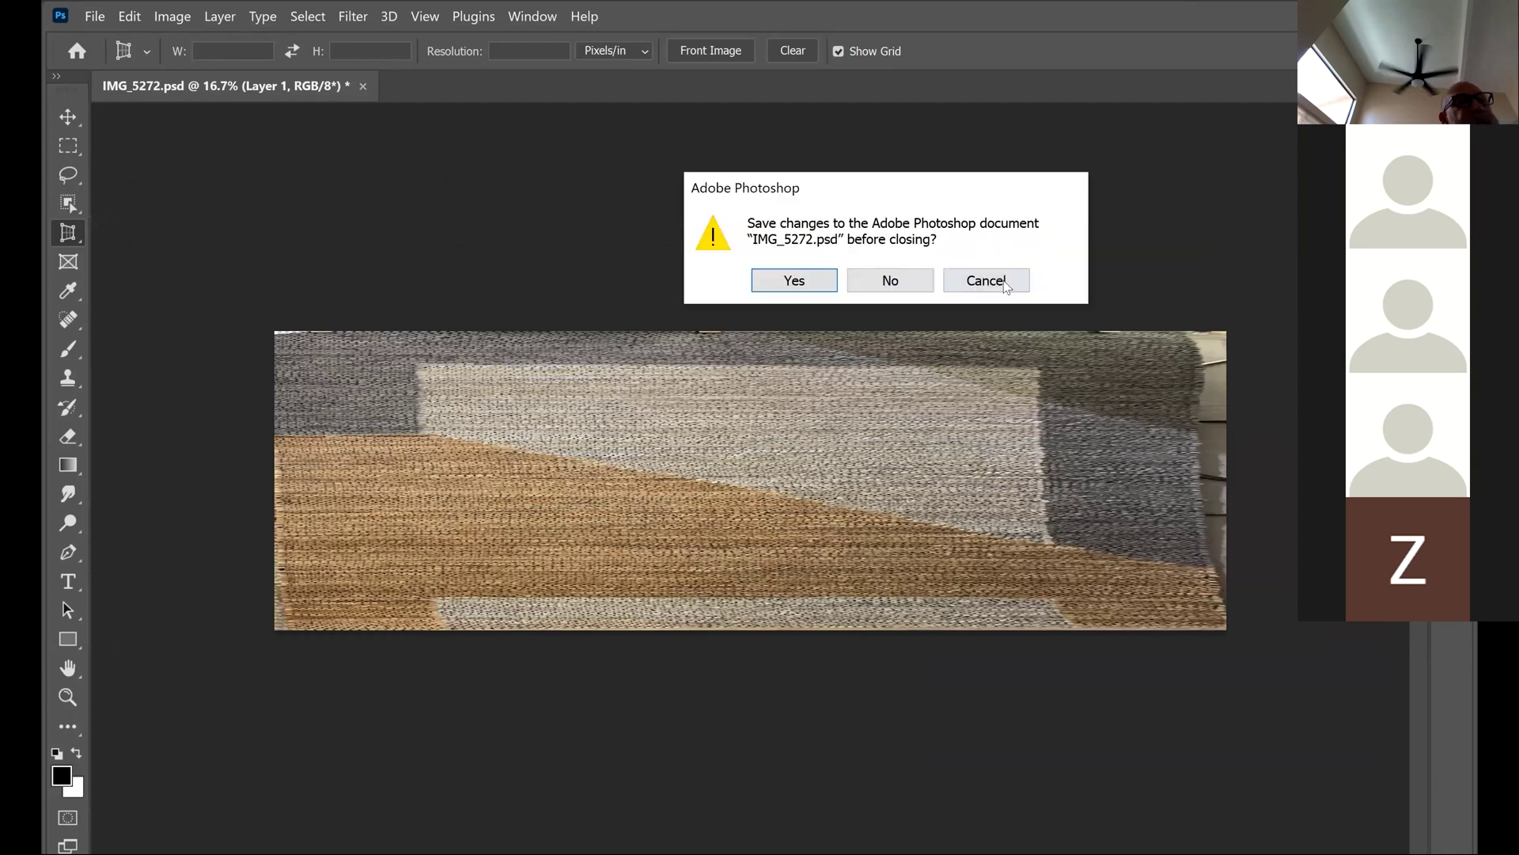
pyautogui.click(900, 281)
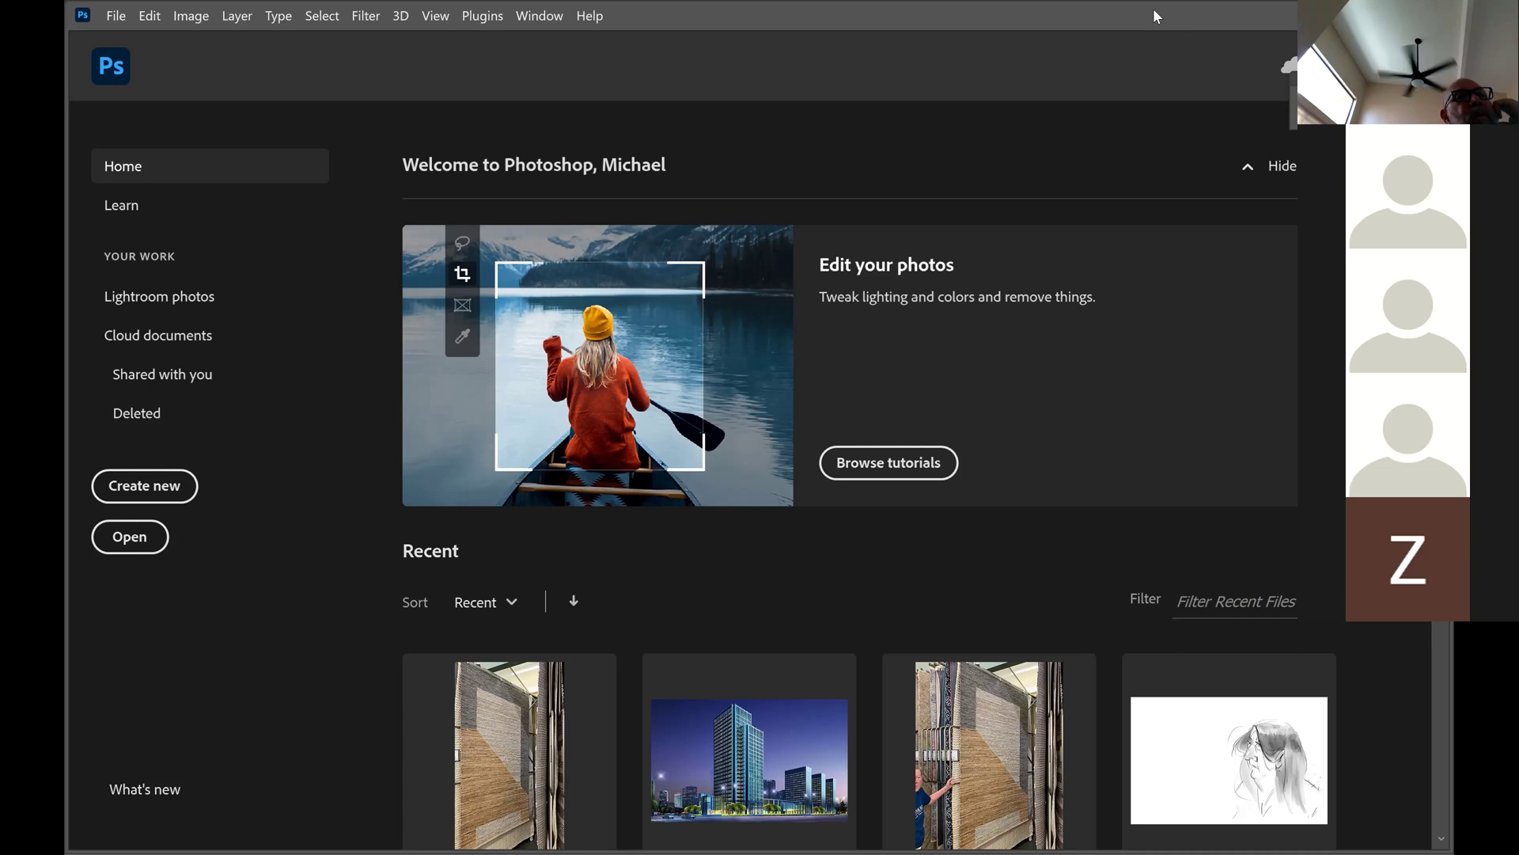
pyautogui.moveTo(1154, 10); pyautogui.dragTo(829, 229)
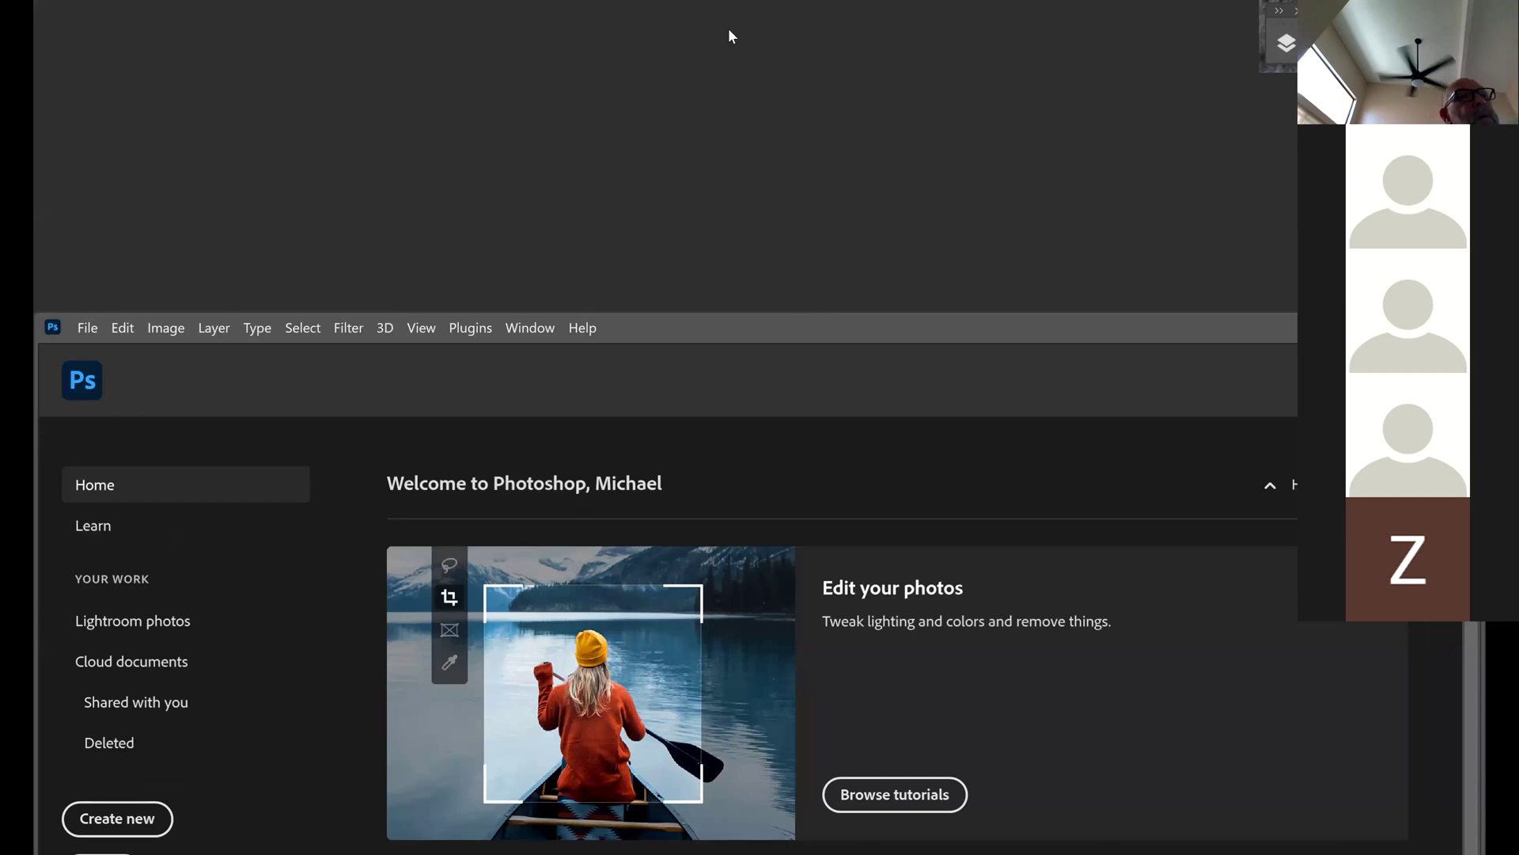
pyautogui.doubleClick(1278, 332)
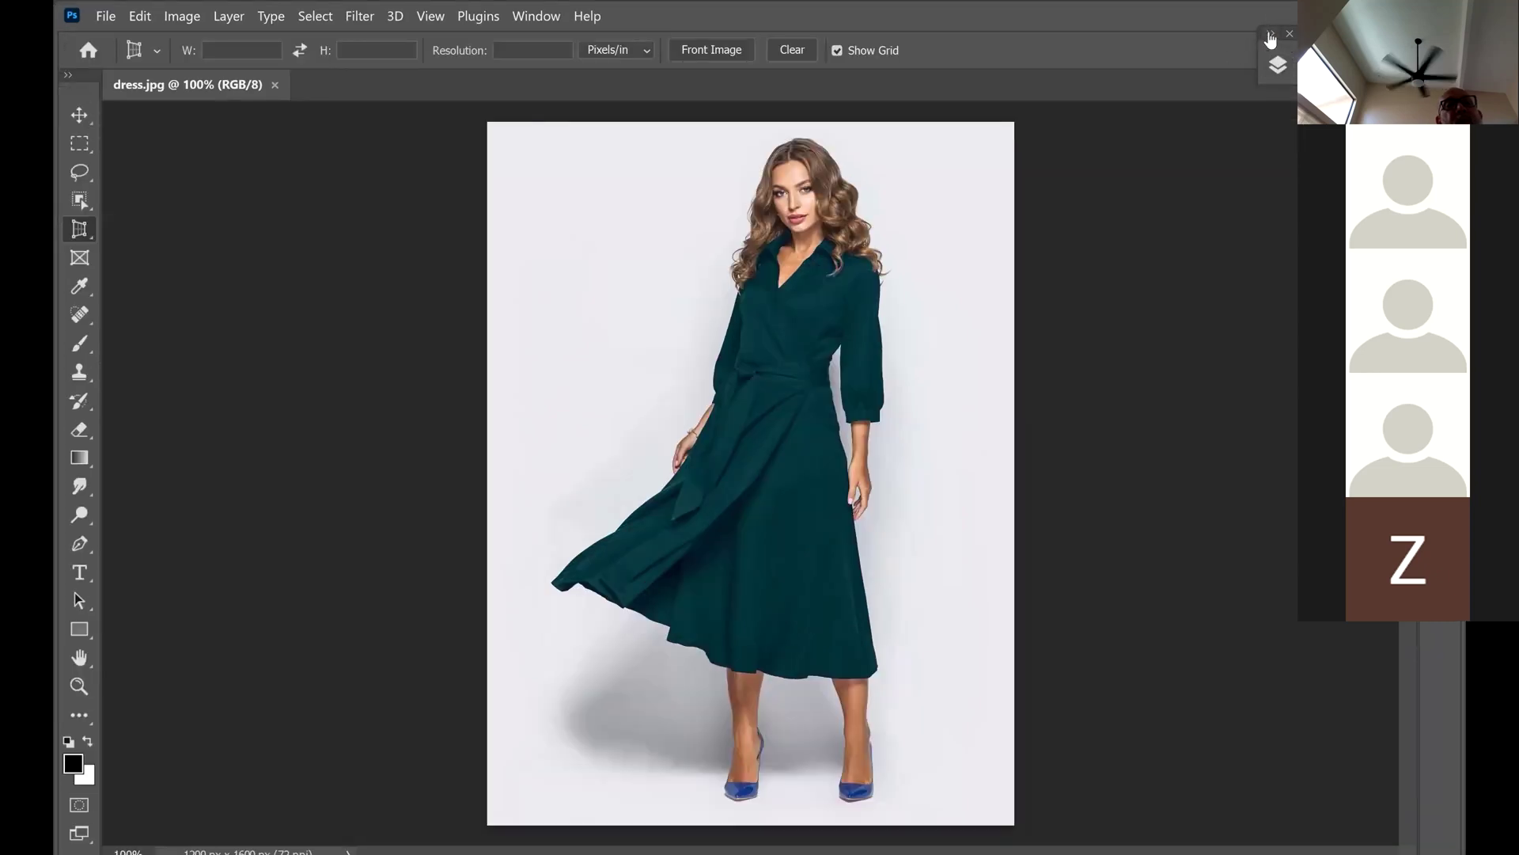
# Select the green dress with the Magic Wand tool at a tolerance of 32
pyautogui.click(1270, 37)
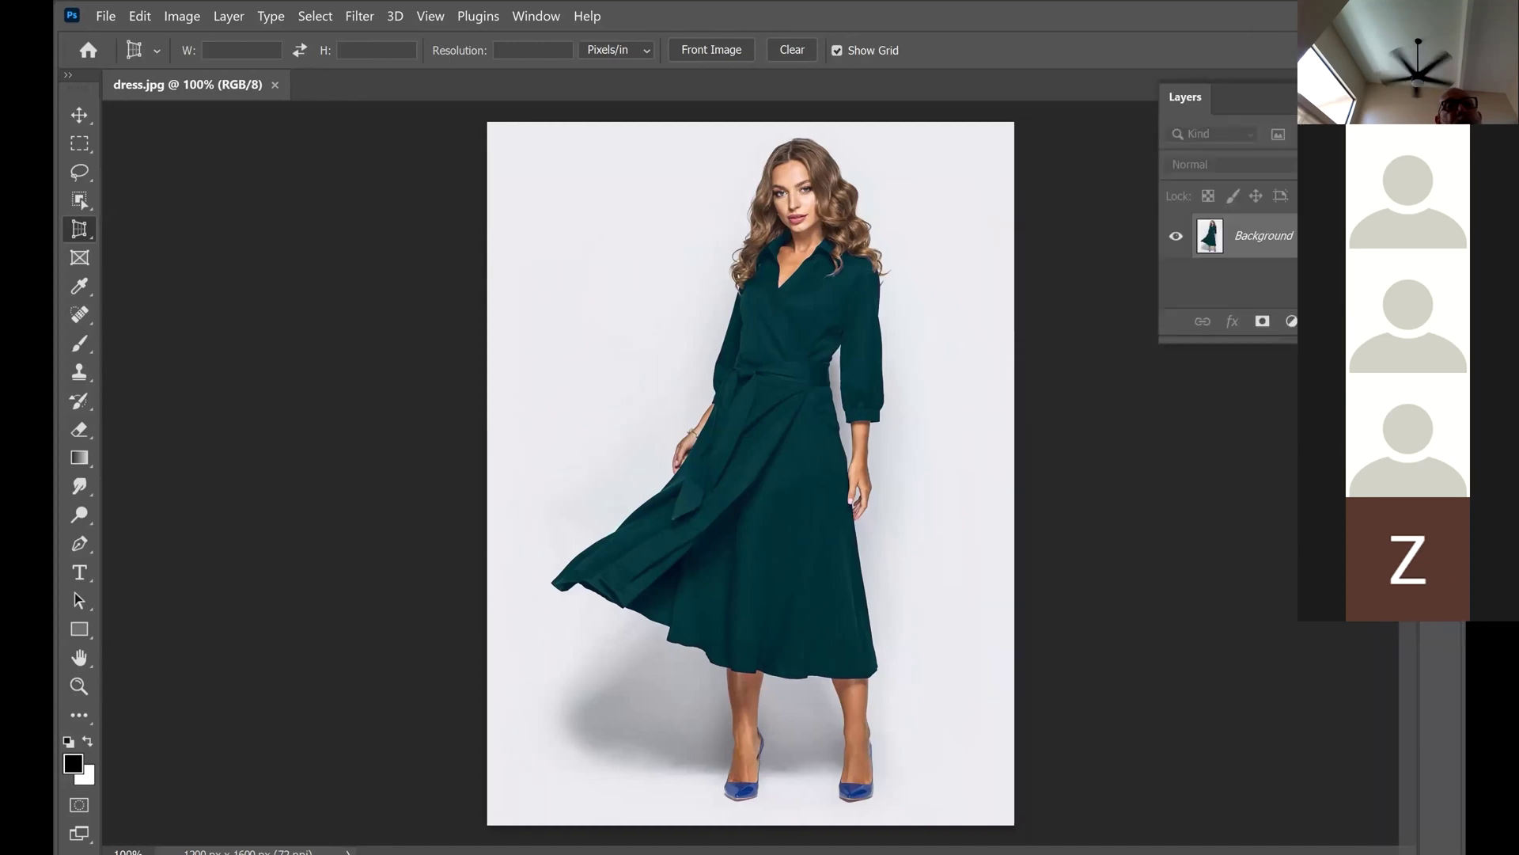
pyautogui.press('F7')
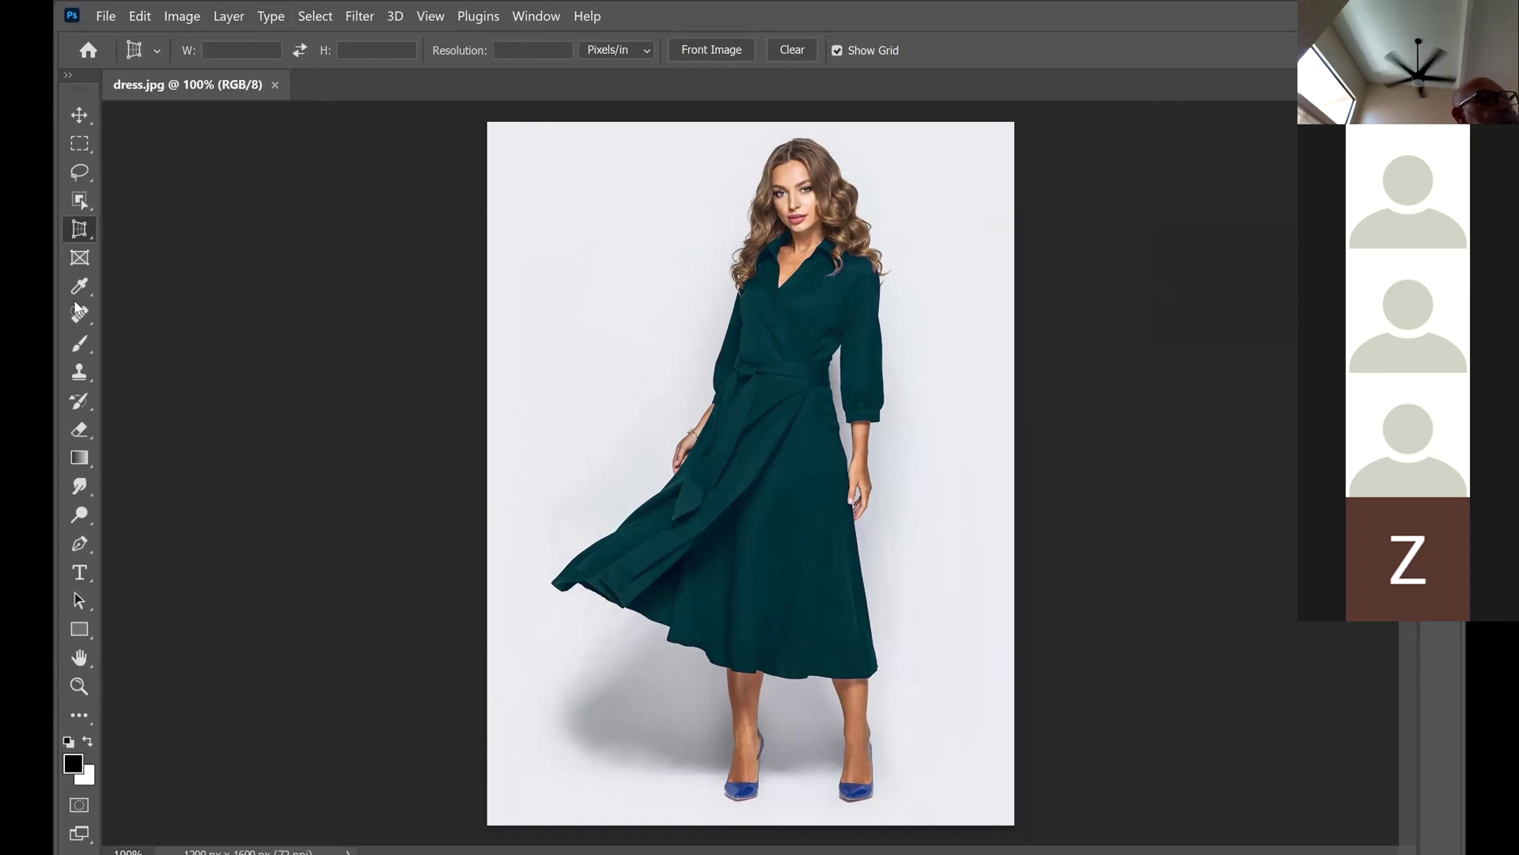
pyautogui.click(80, 193)
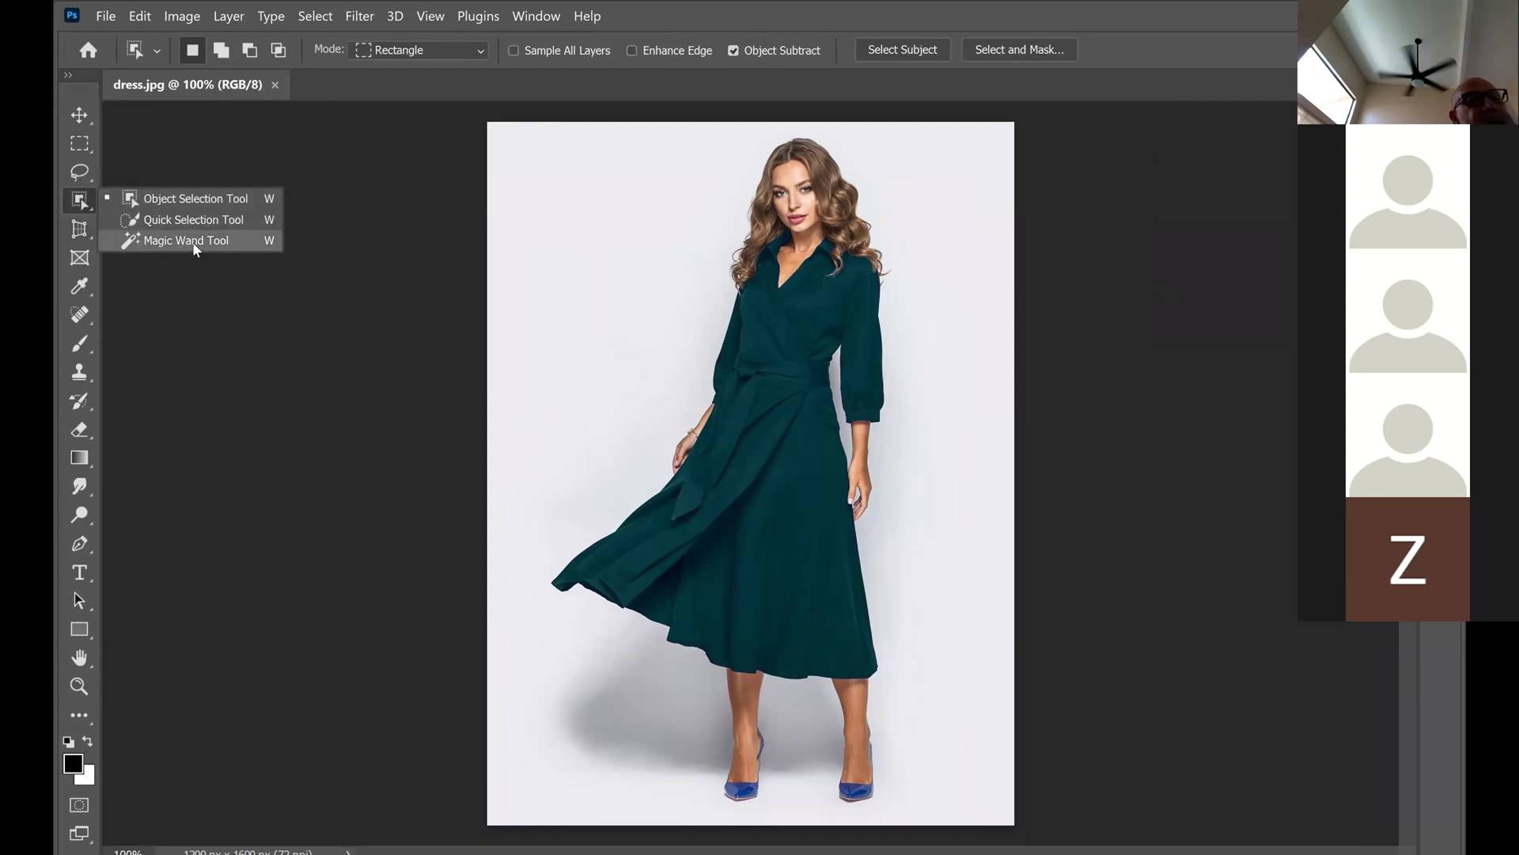
pyautogui.click(194, 246)
pyautogui.click(824, 324)
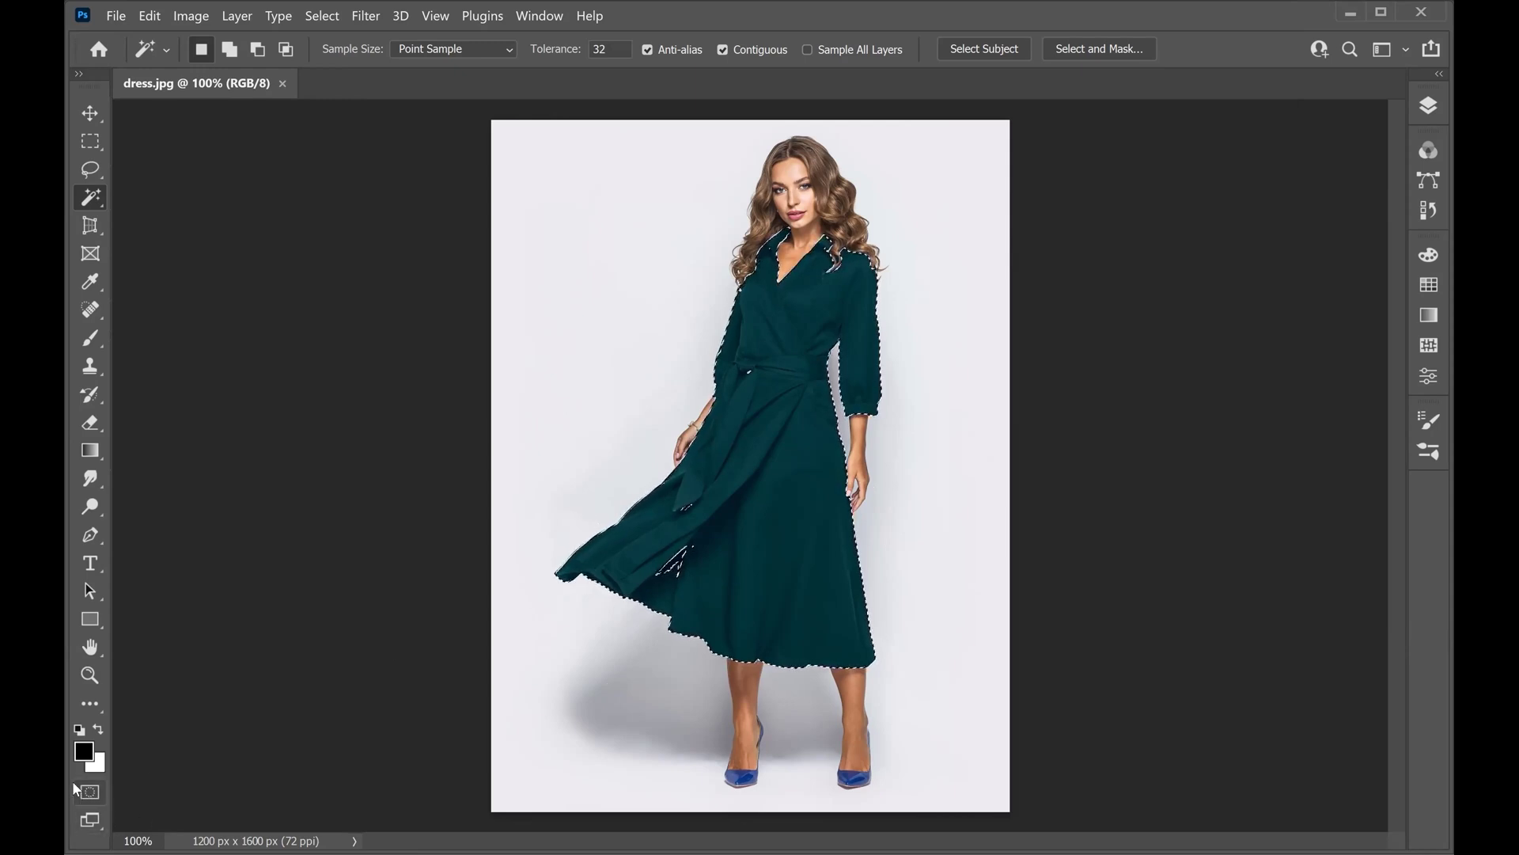
# Erase the masked patch in the skirt's lower fold in Quick Mask mode and return to the standard selection
pyautogui.click(89, 794)
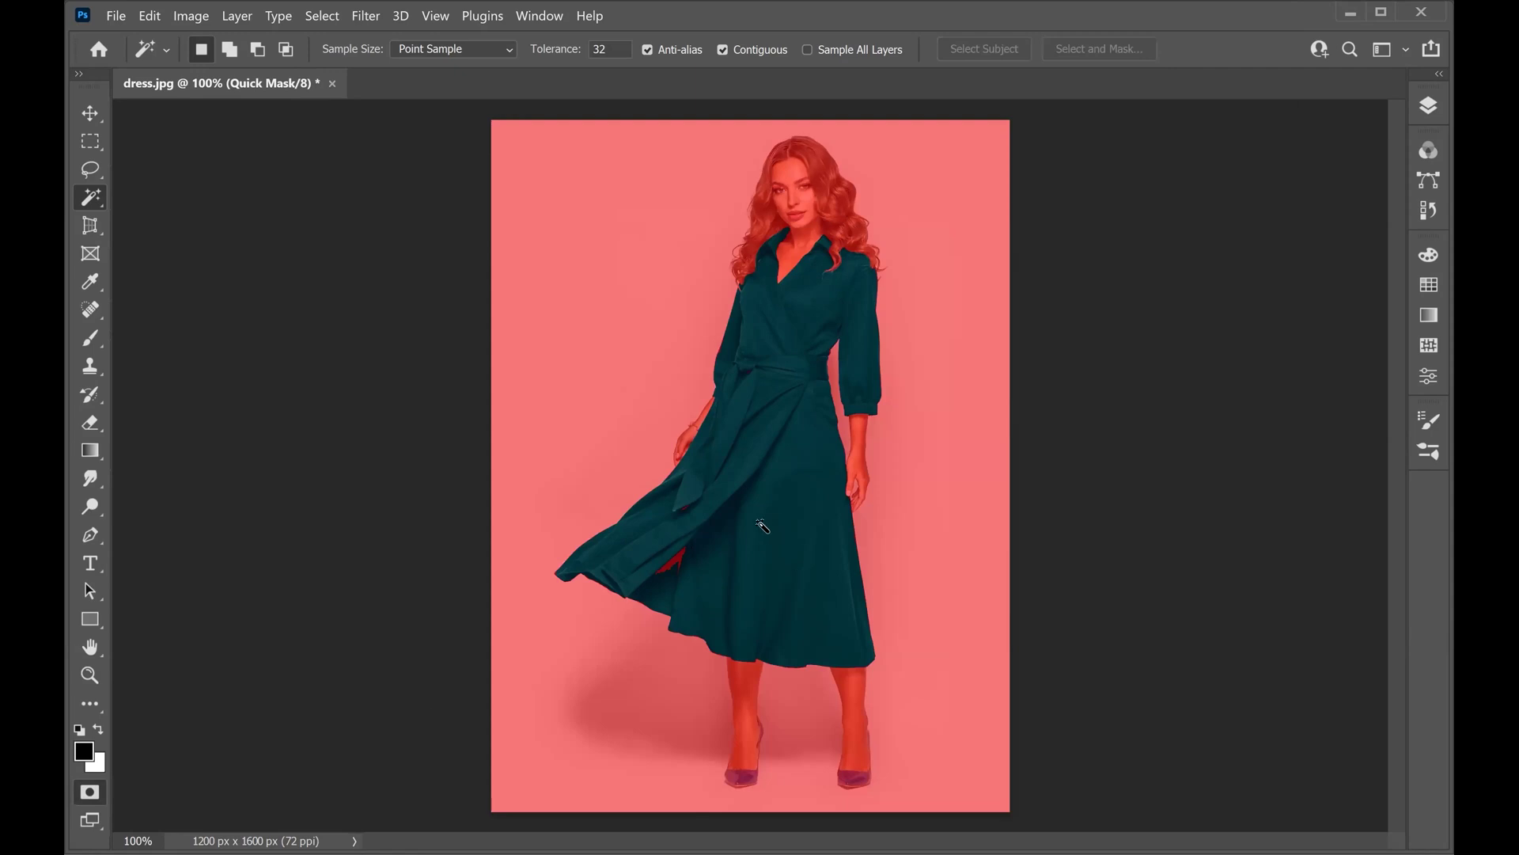
pyautogui.press('e')
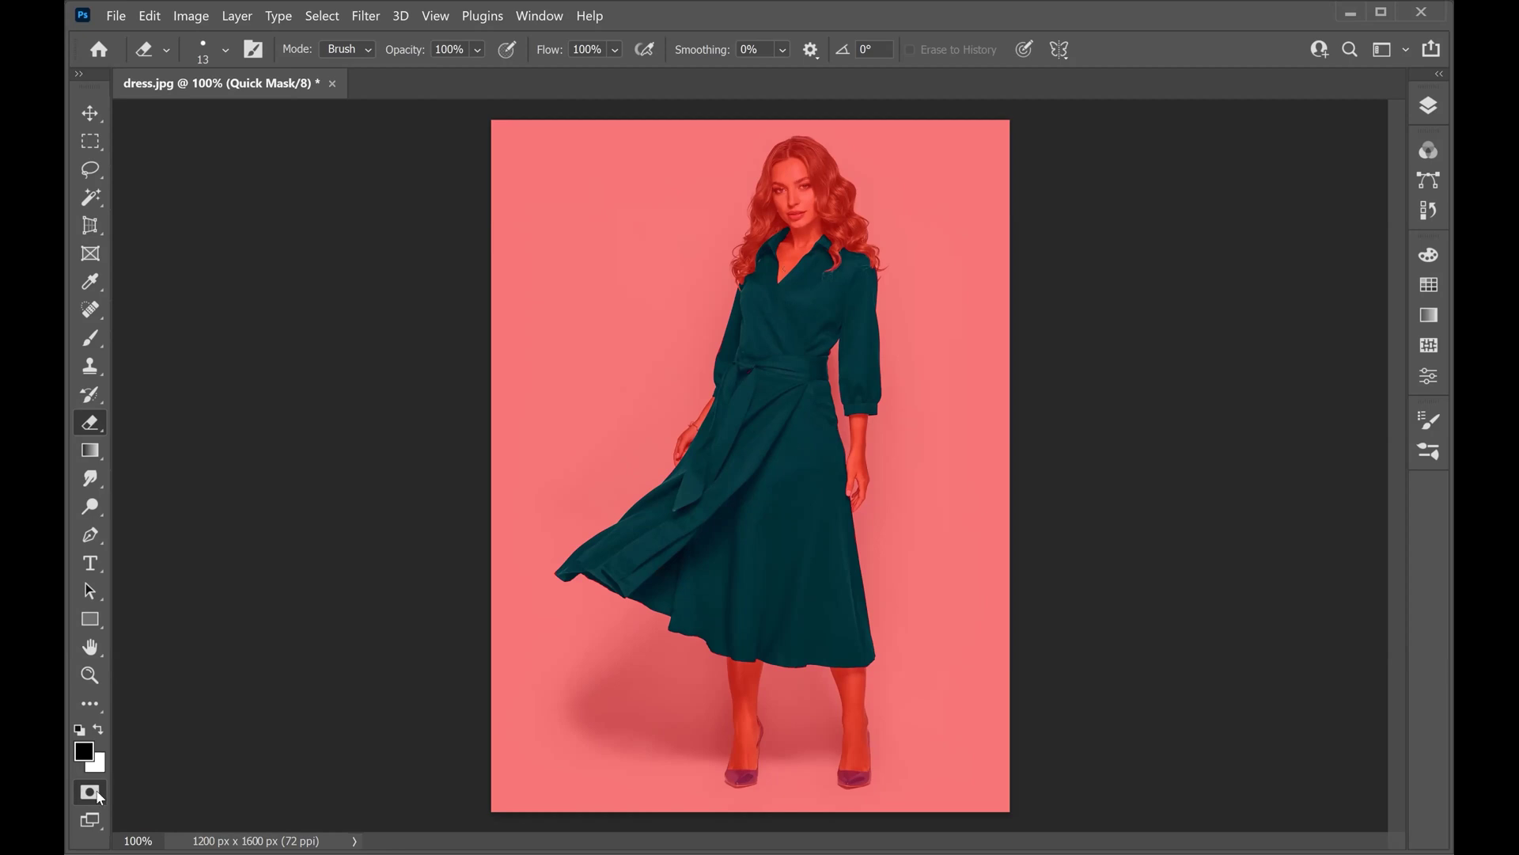
pyautogui.click(98, 796)
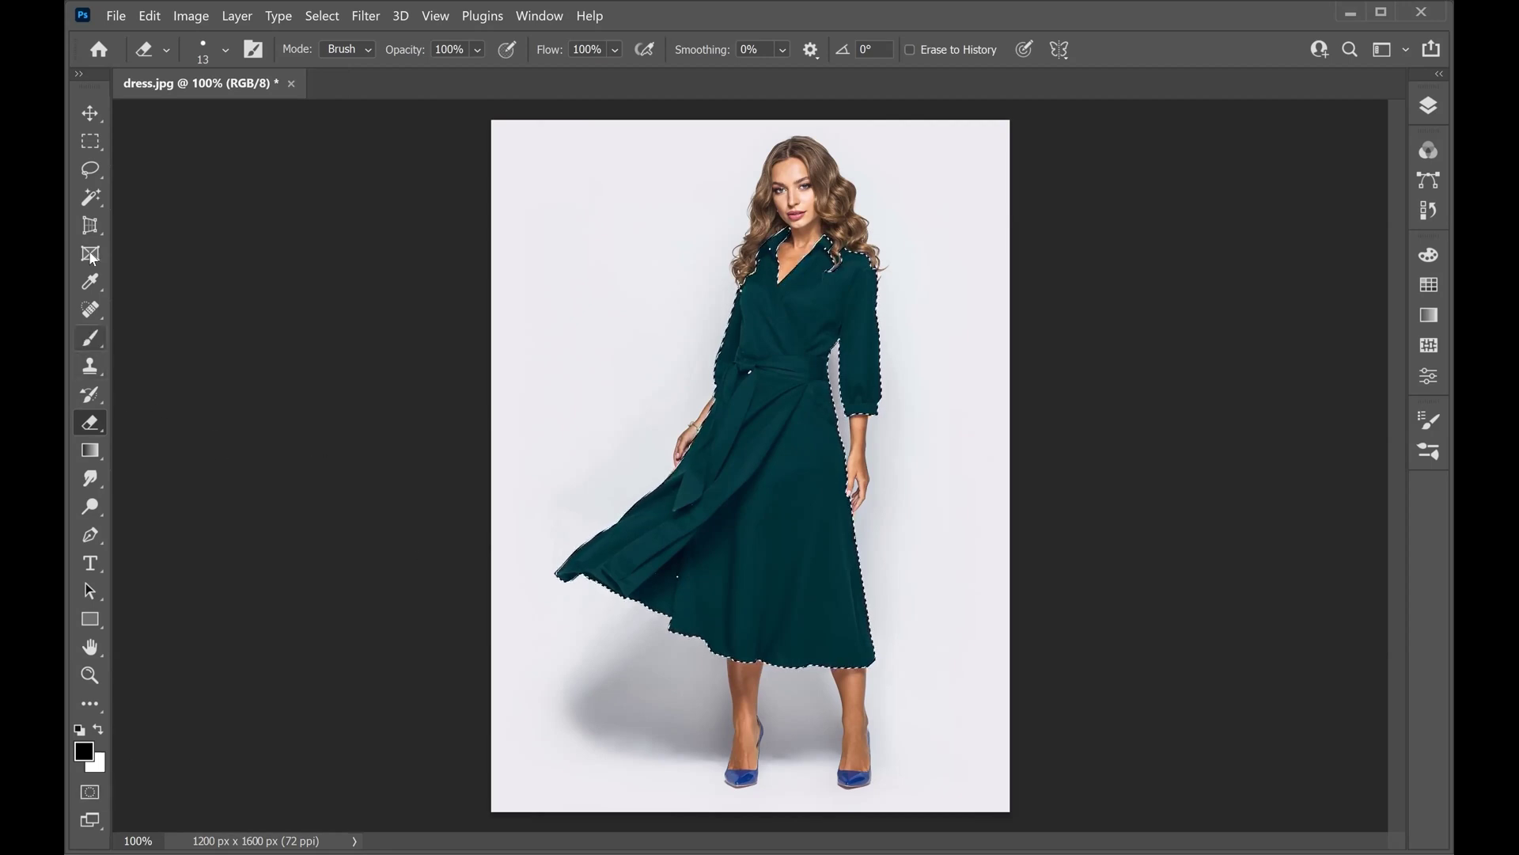
# Try to subtract the sash and skirt fold areas from the dress selection with the Magic Wand, and undo the changes
pyautogui.click(91, 198)
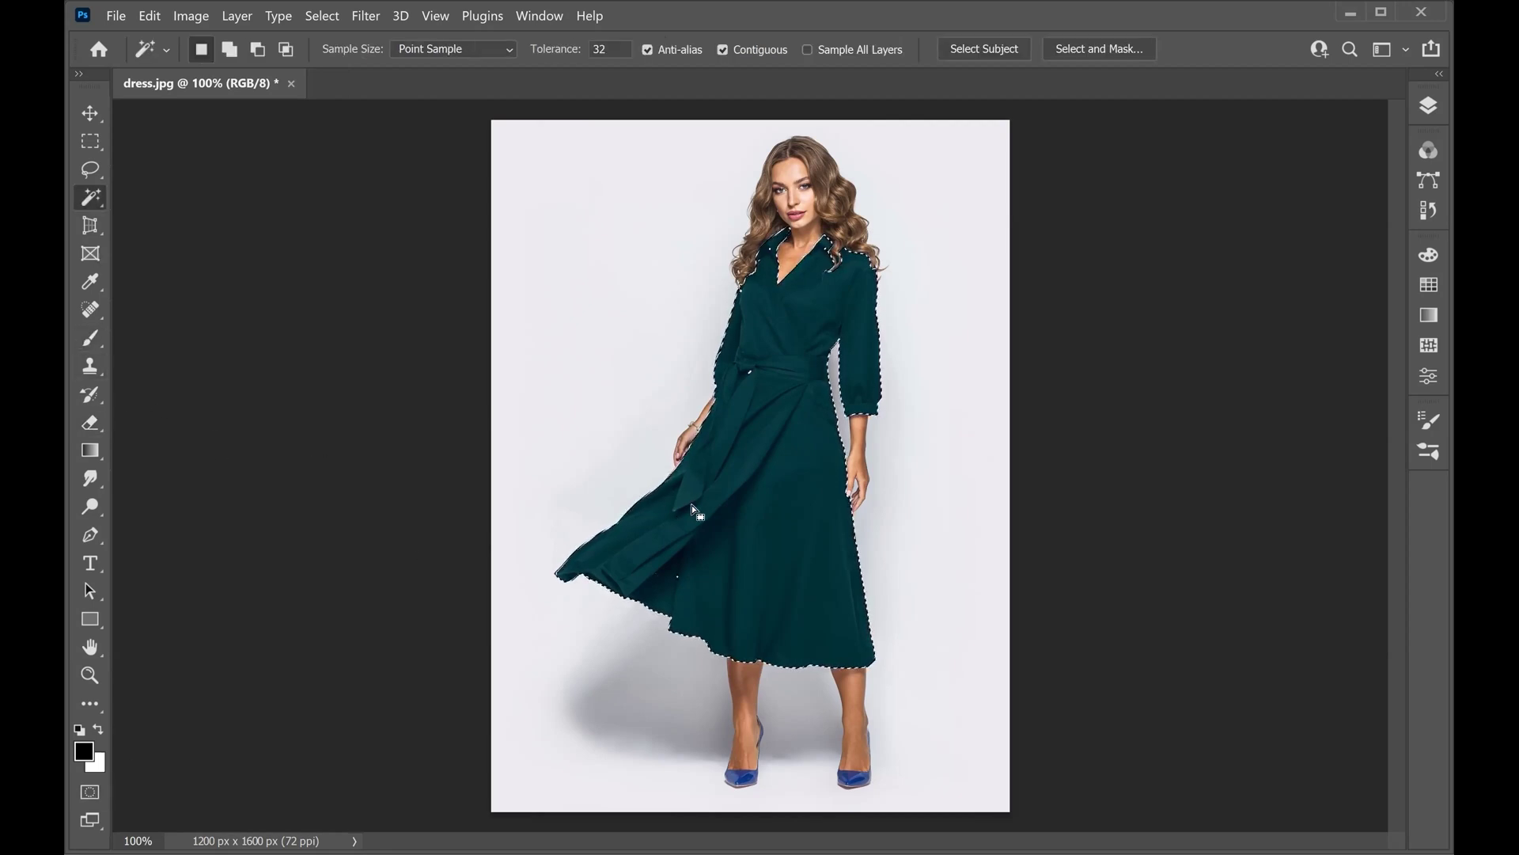
pyautogui.press('alt')
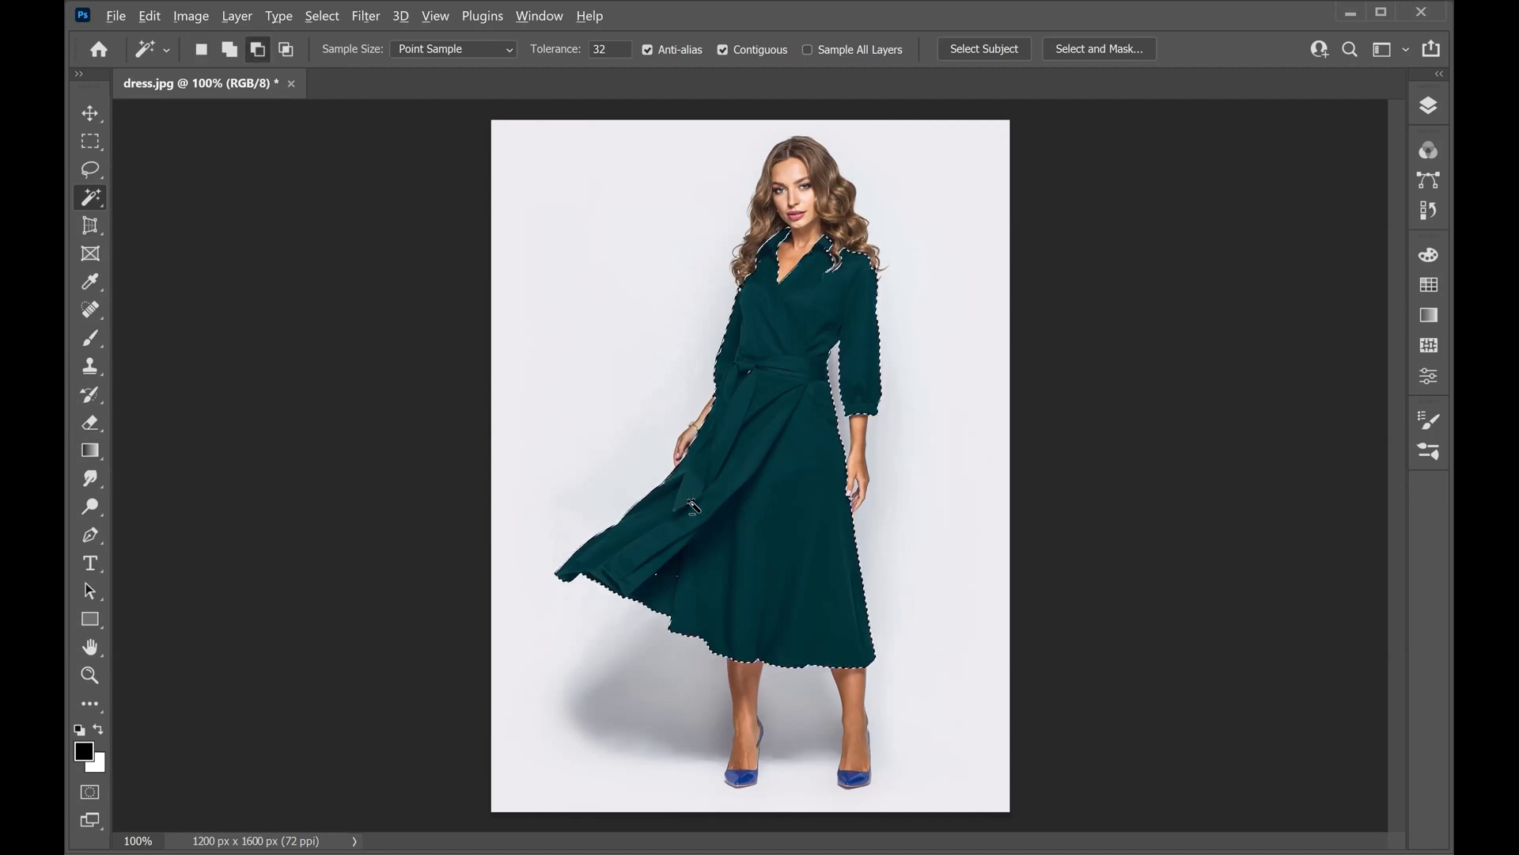
pyautogui.keyDown('alt'); pyautogui.click(693, 506); pyautogui.keyUp('alt')
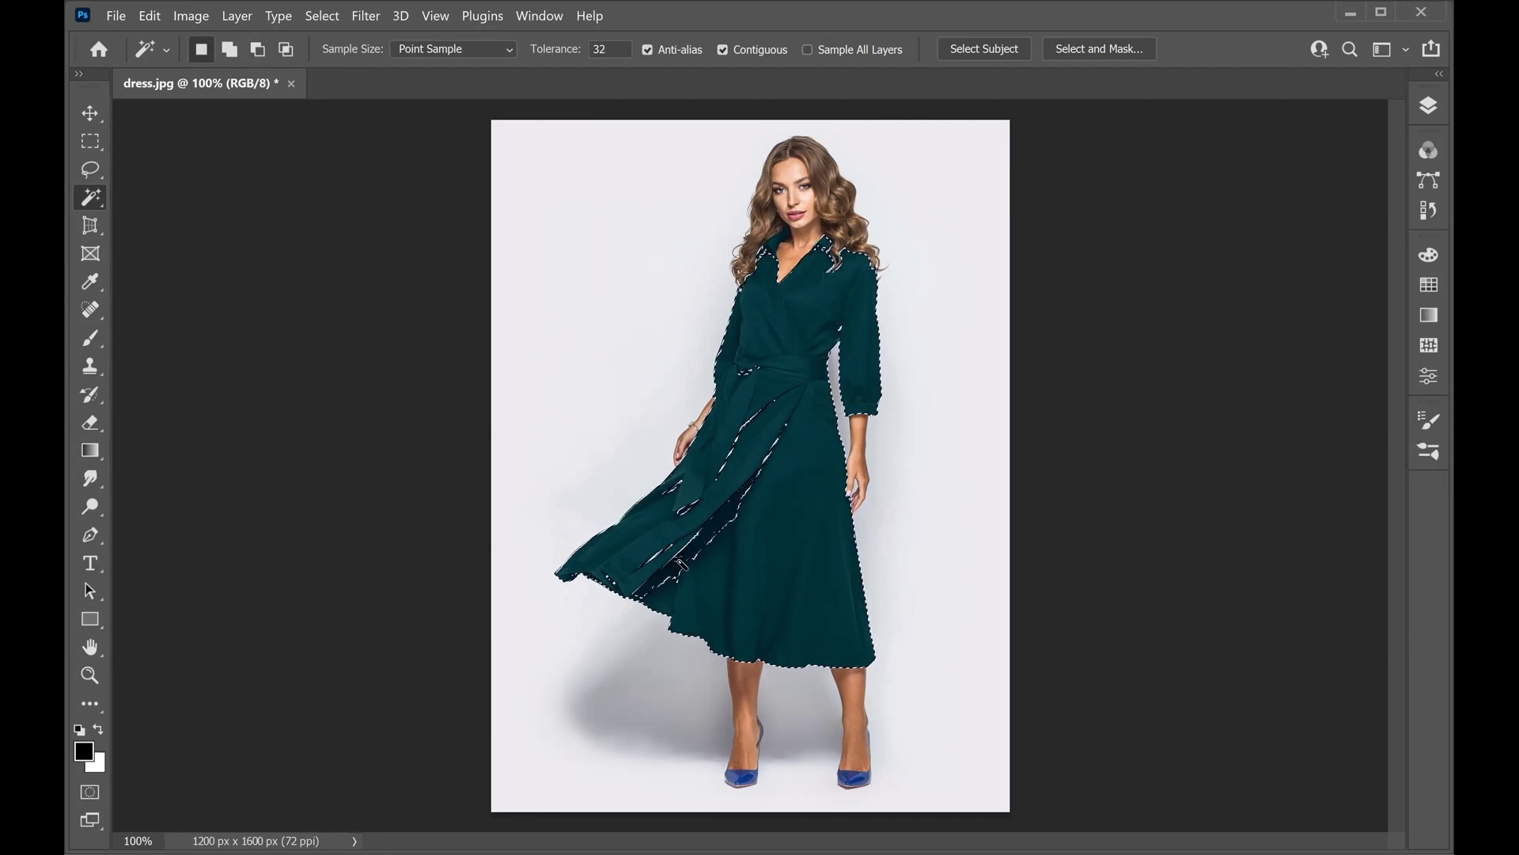
pyautogui.press('alt')
pyautogui.keyDown('alt'); pyautogui.click(719, 530); pyautogui.keyUp('alt')
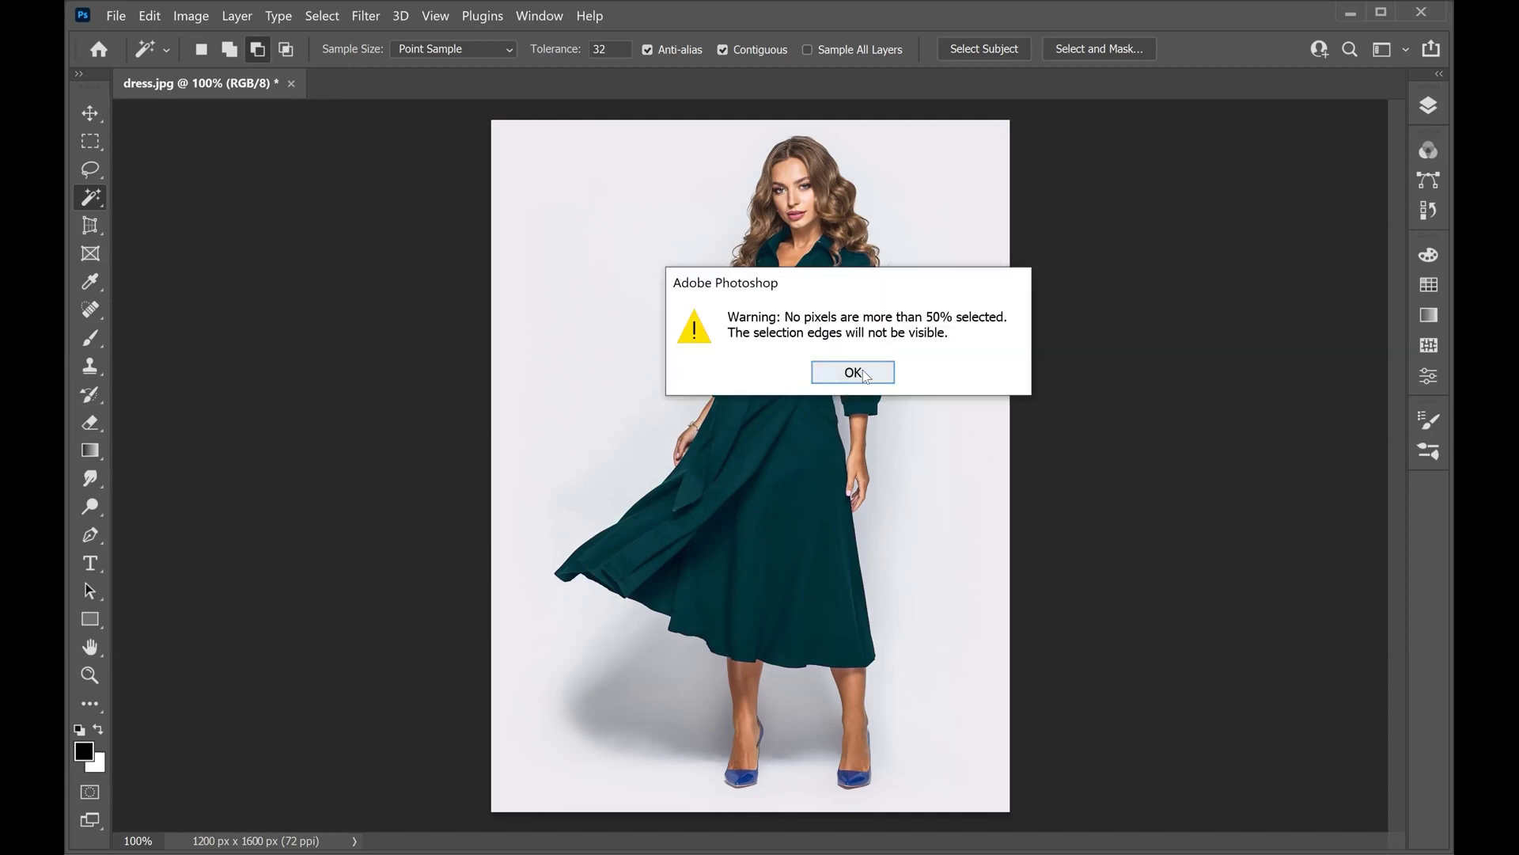
pyautogui.click(864, 373)
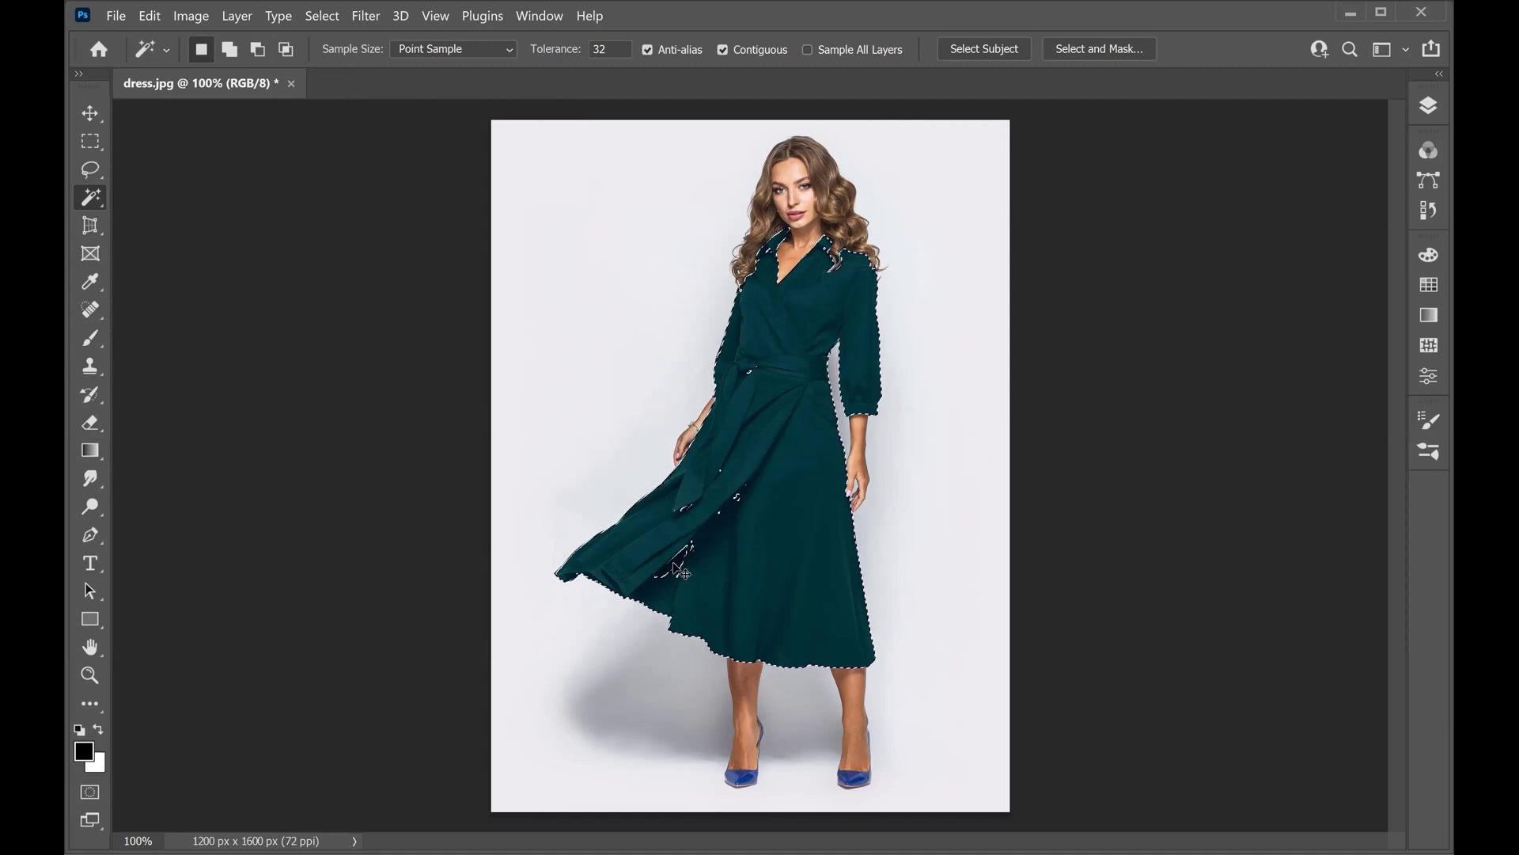
pyautogui.keyDown('ctrl'); pyautogui.click(876, 387); pyautogui.keyUp('ctrl')
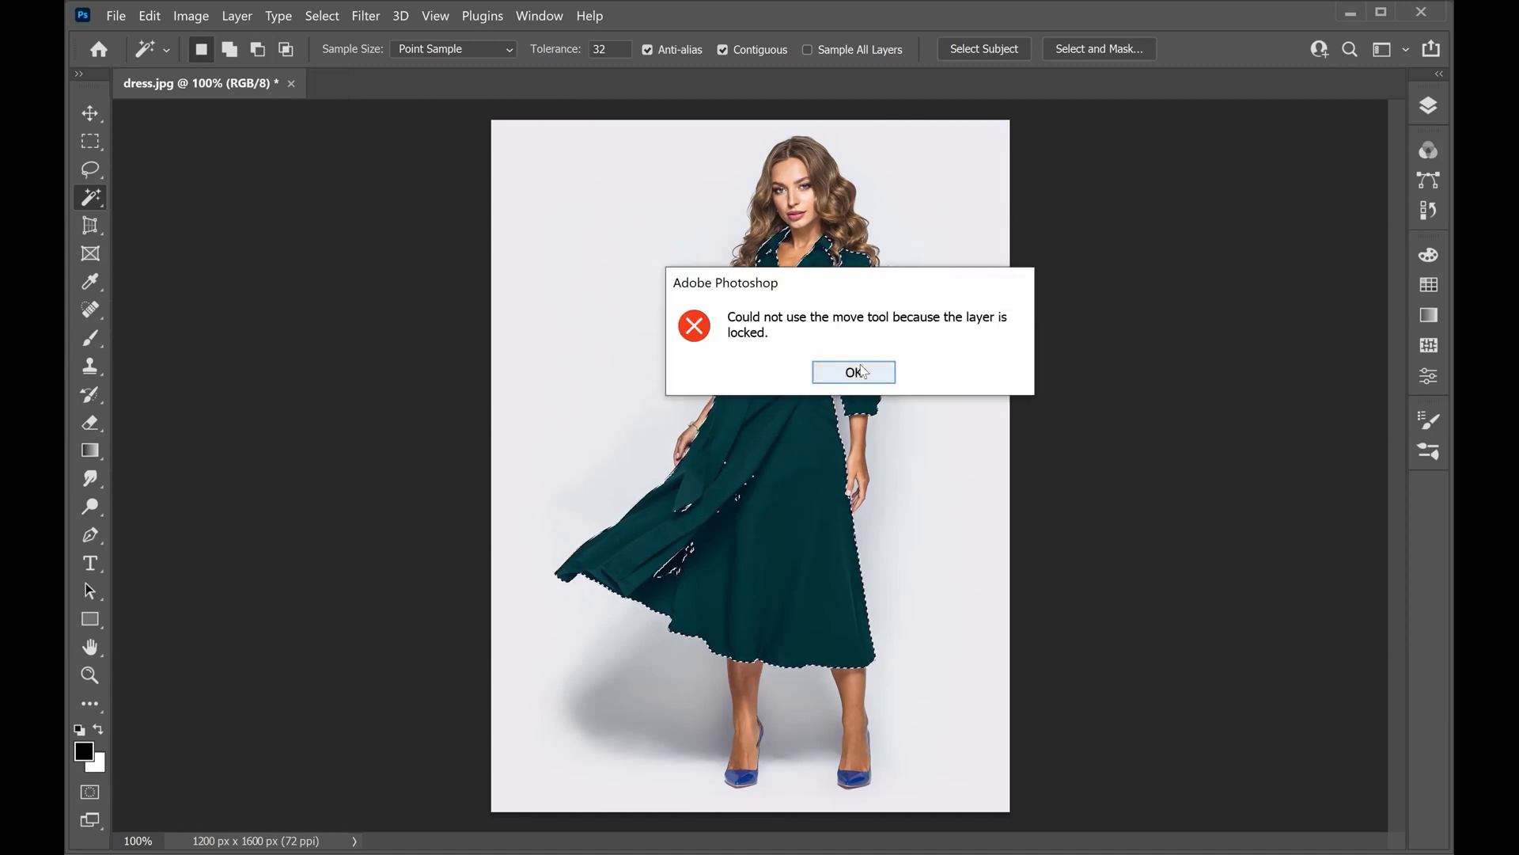
pyautogui.click(862, 371)
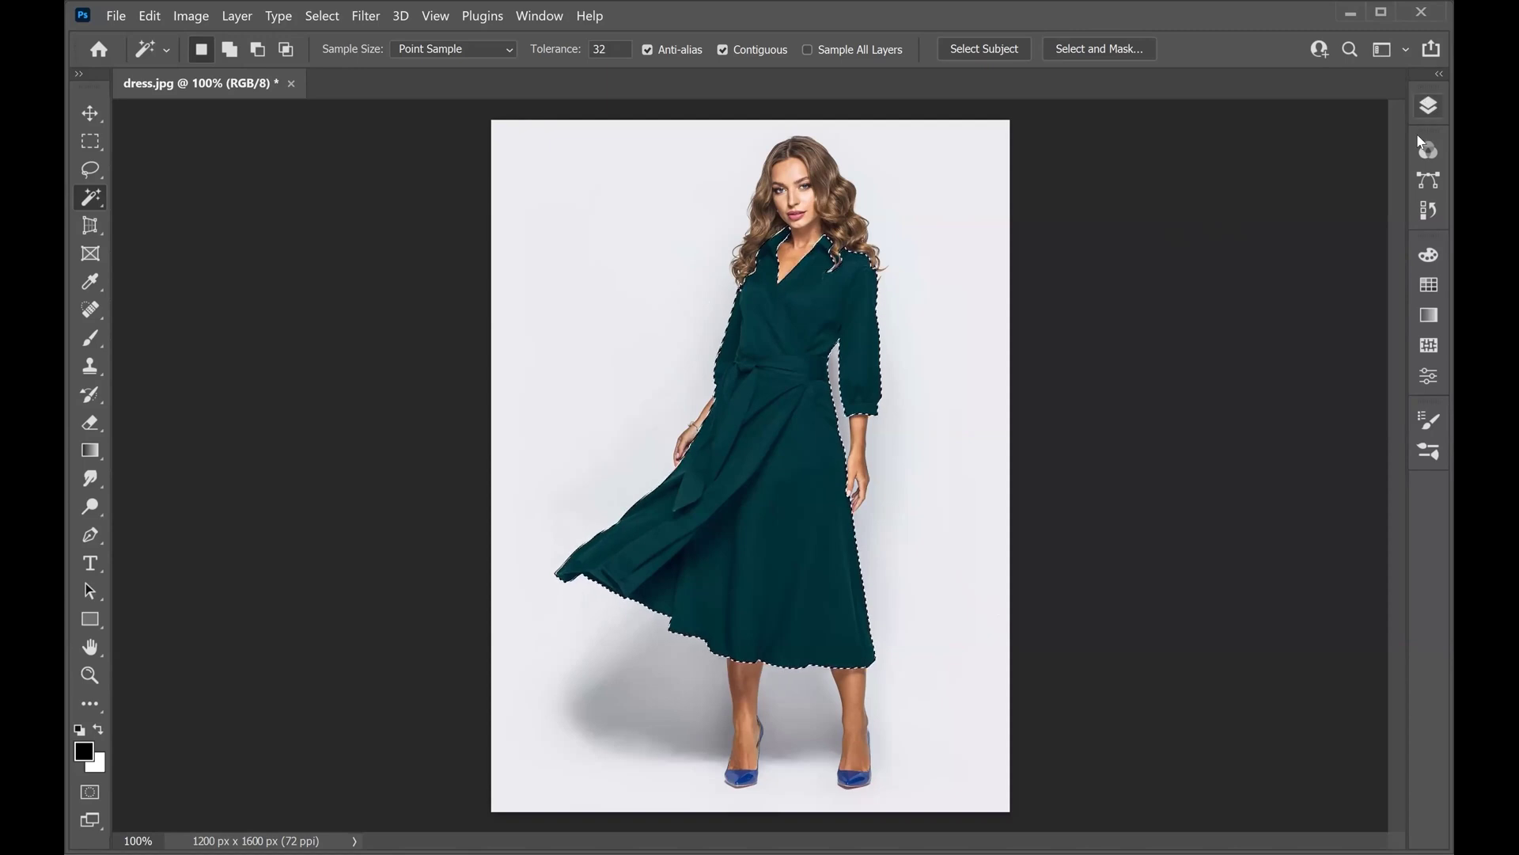
# Add a Gradient Map adjustment layer limited to the dress selection
pyautogui.click(1429, 108)
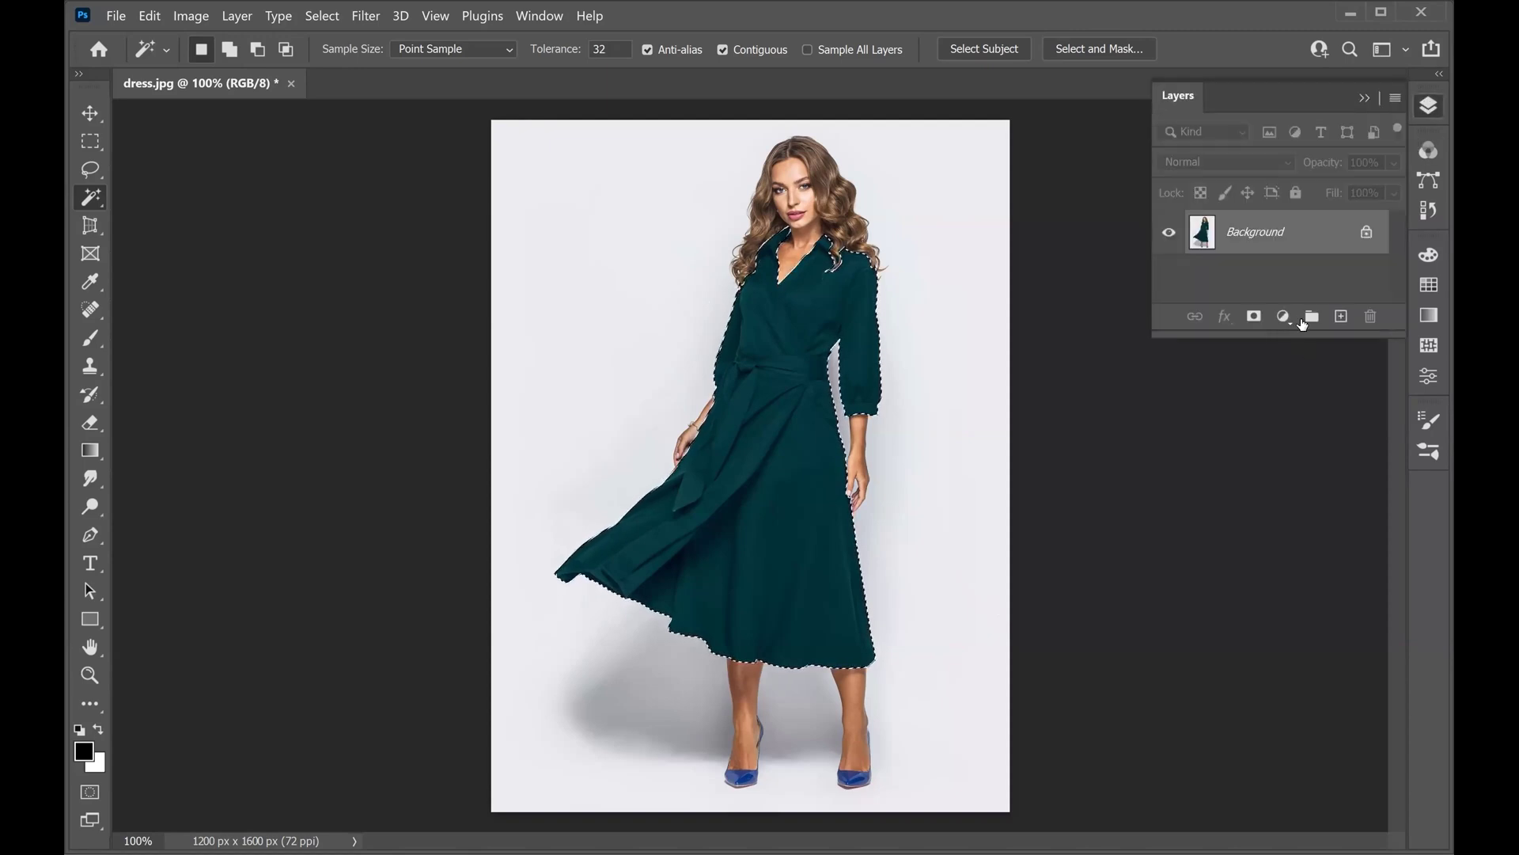
pyautogui.click(1285, 317)
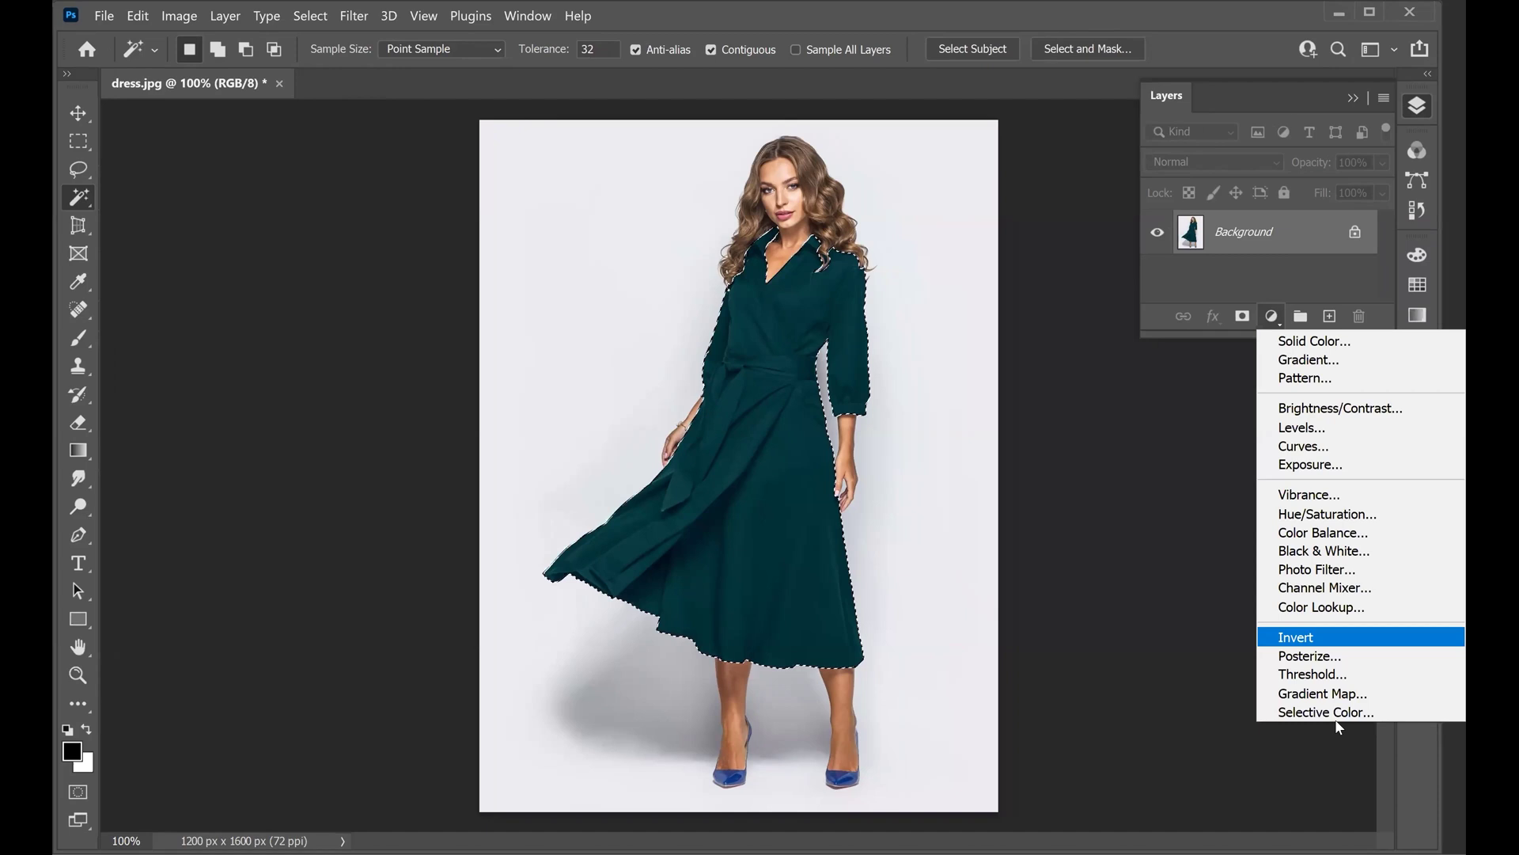
pyautogui.click(1339, 695)
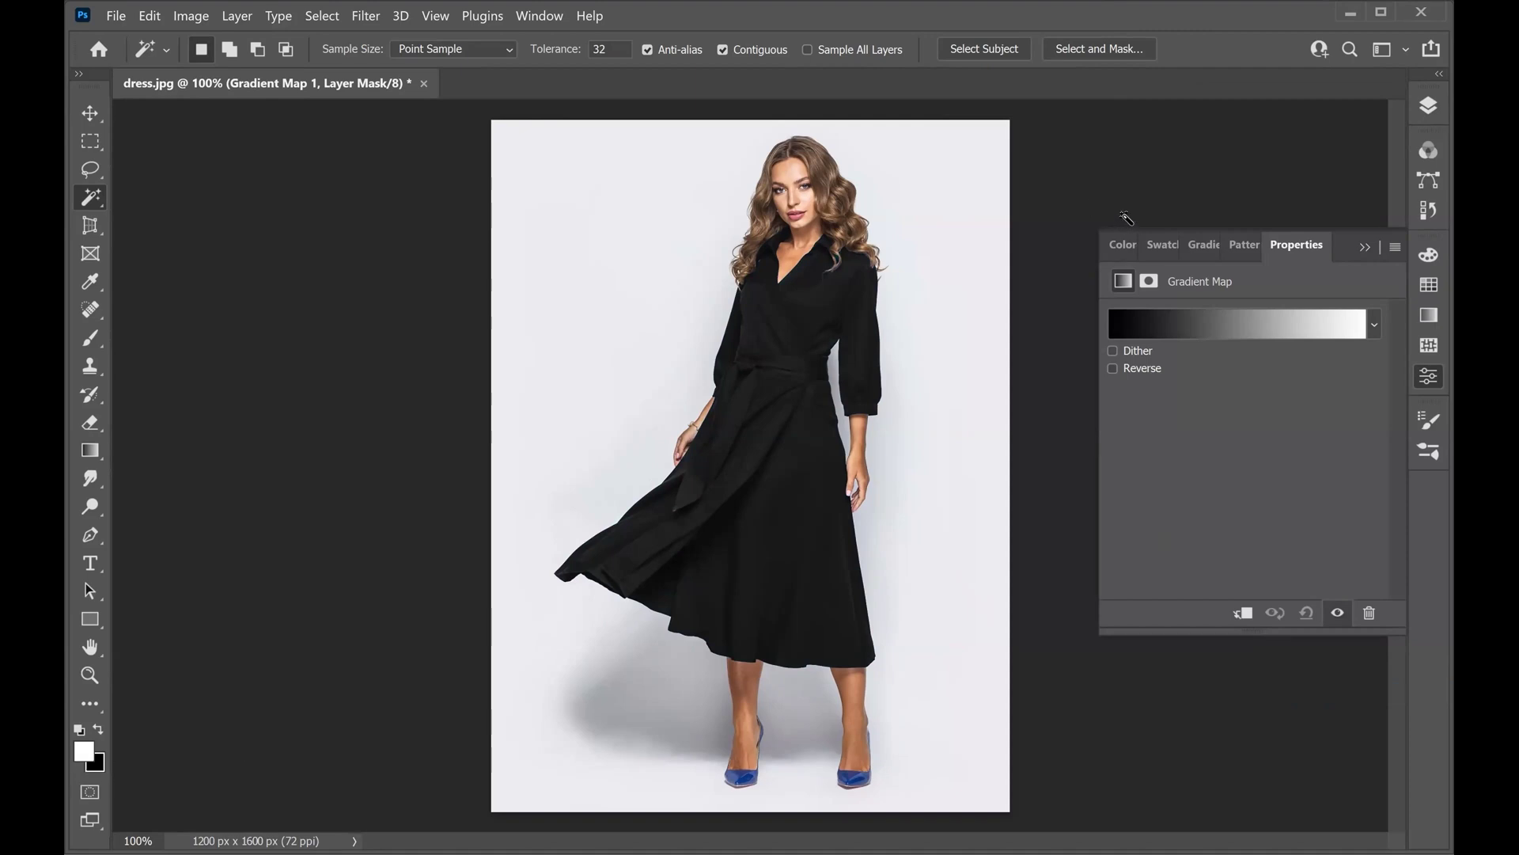
# Edit the gradient map: move the white stop to about the middle, keep the black stop at the start, and set the midpoint to 32%
pyautogui.click(1288, 333)
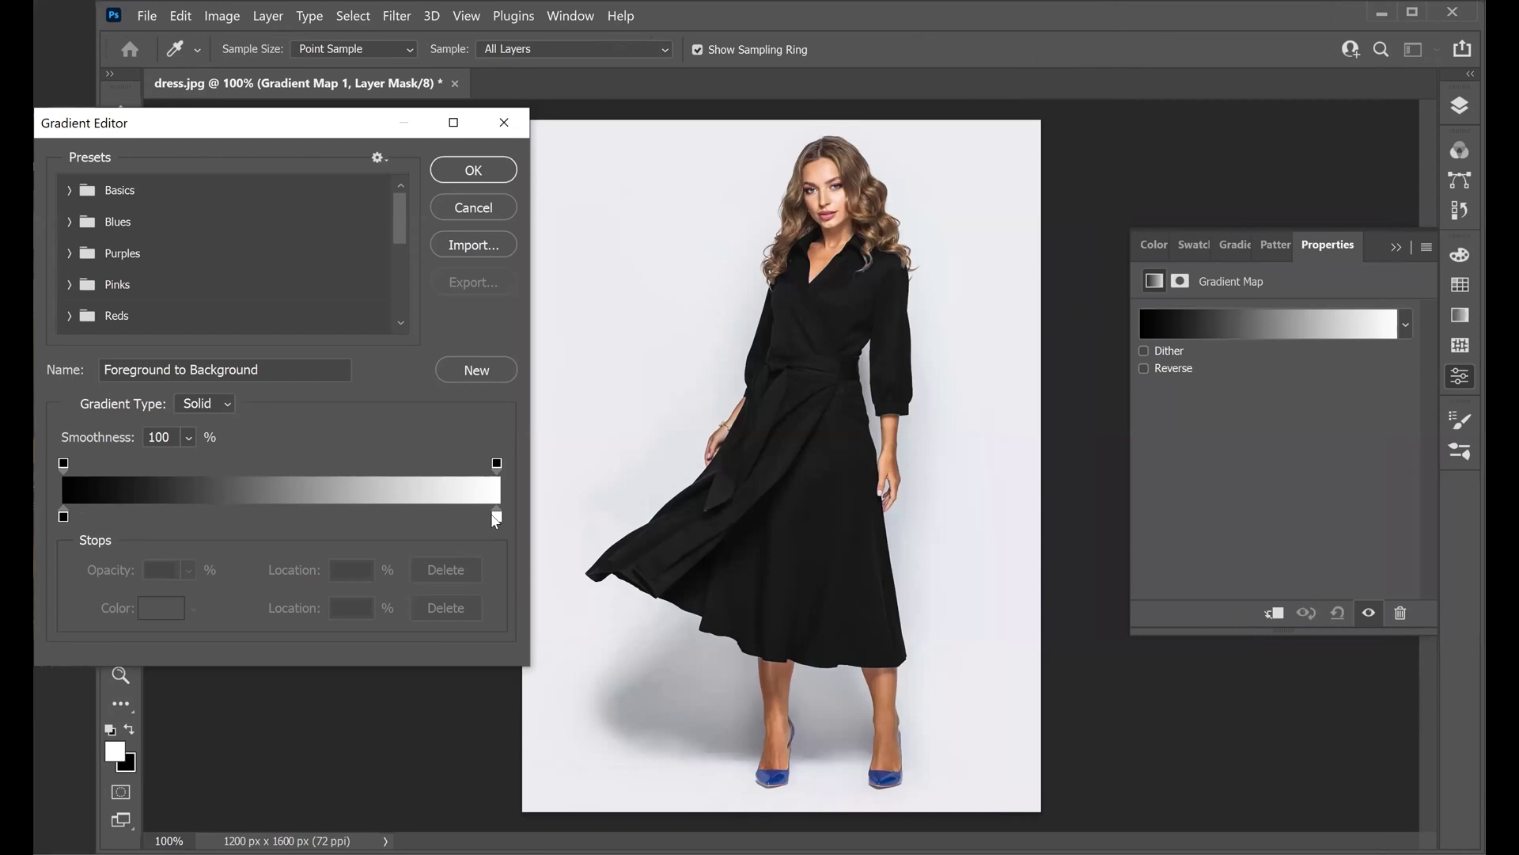
pyautogui.moveTo(497, 518); pyautogui.dragTo(277, 519)
pyautogui.moveTo(108, 518); pyautogui.dragTo(32, 495)
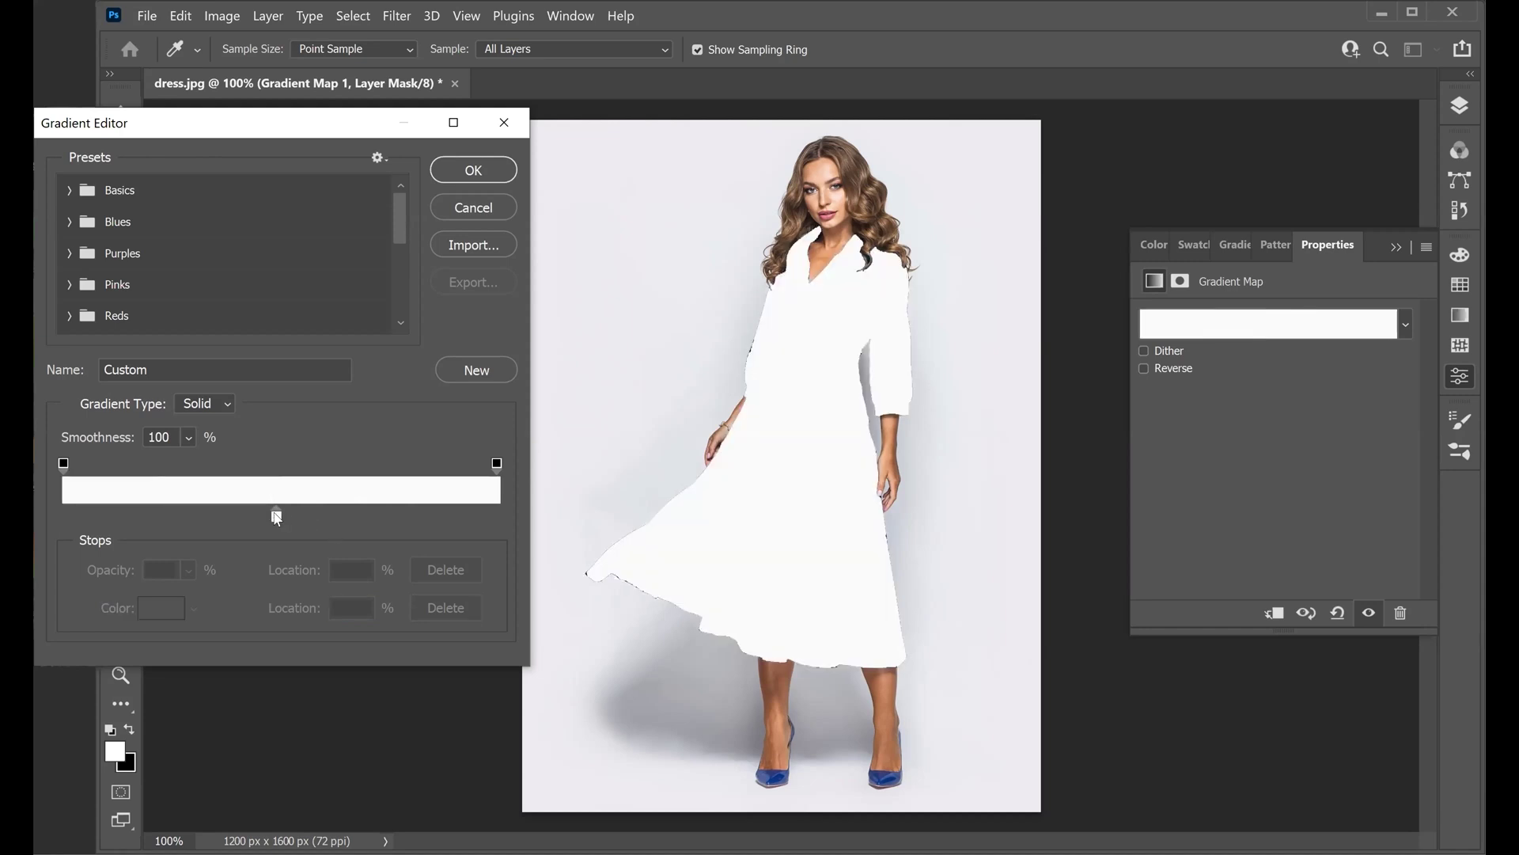
pyautogui.hotkey('ctrl', 'z')
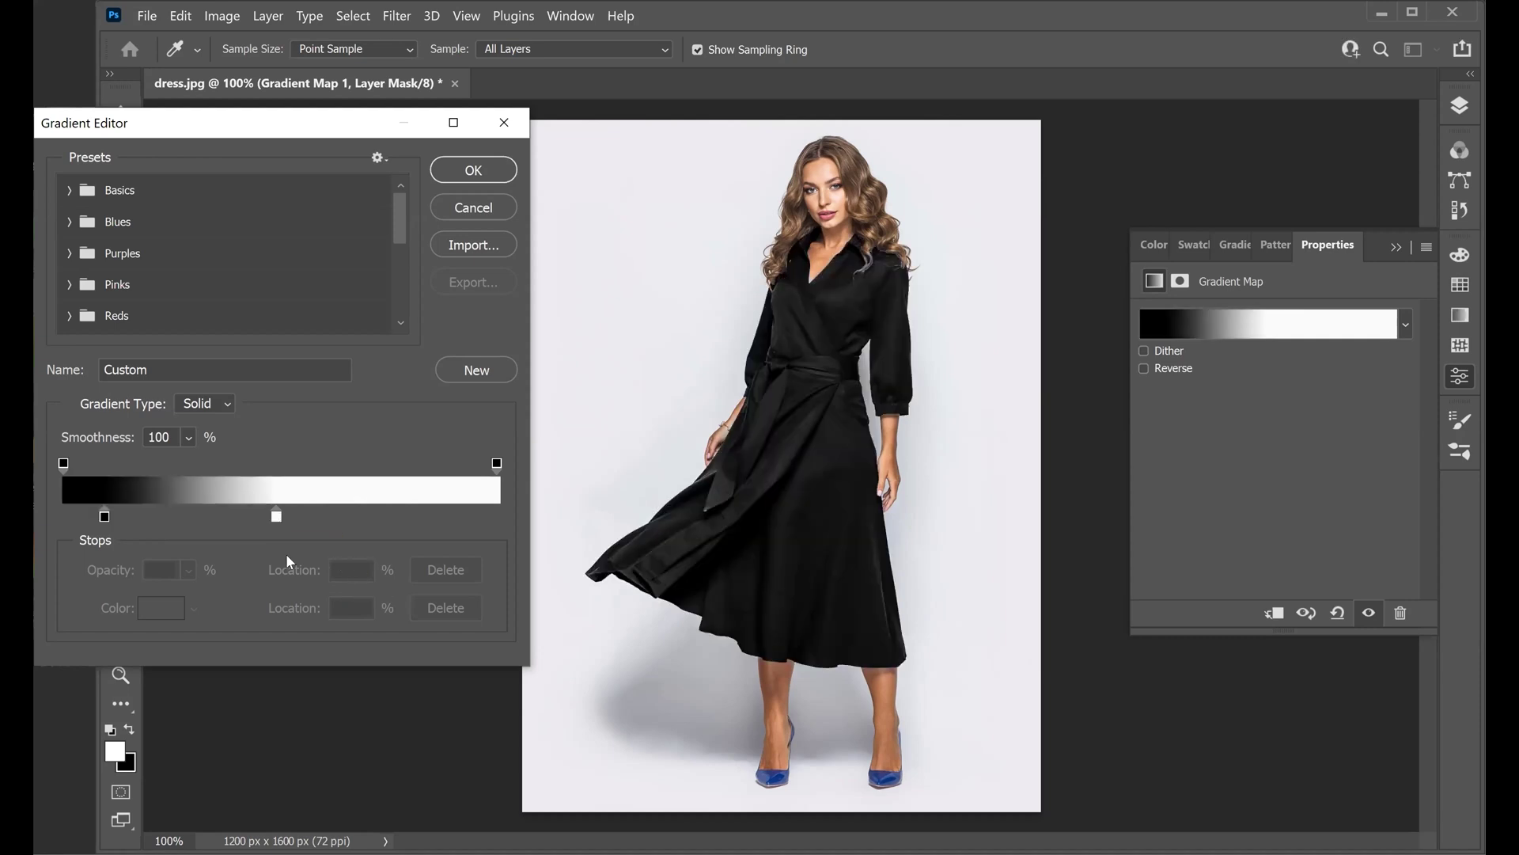
pyautogui.moveTo(107, 516); pyautogui.dragTo(63, 516)
pyautogui.moveTo(169, 508); pyautogui.dragTo(134, 503)
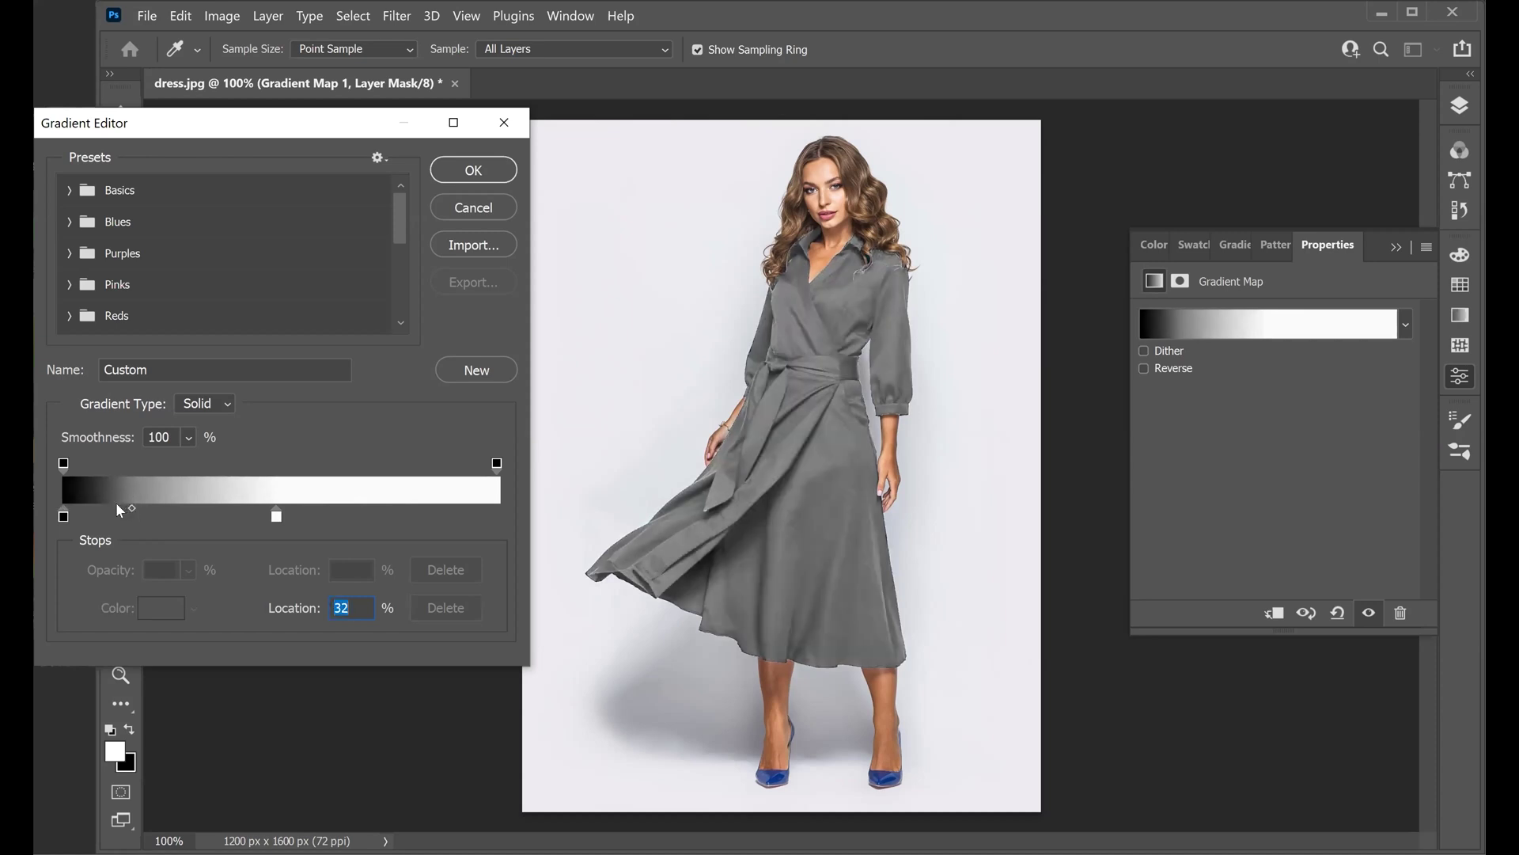
# Try the gradient's white color stop at 20%, return it to 100%, and remove the extra stop beside it
pyautogui.click(277, 517)
pyautogui.moveTo(278, 519); pyautogui.dragTo(150, 514)
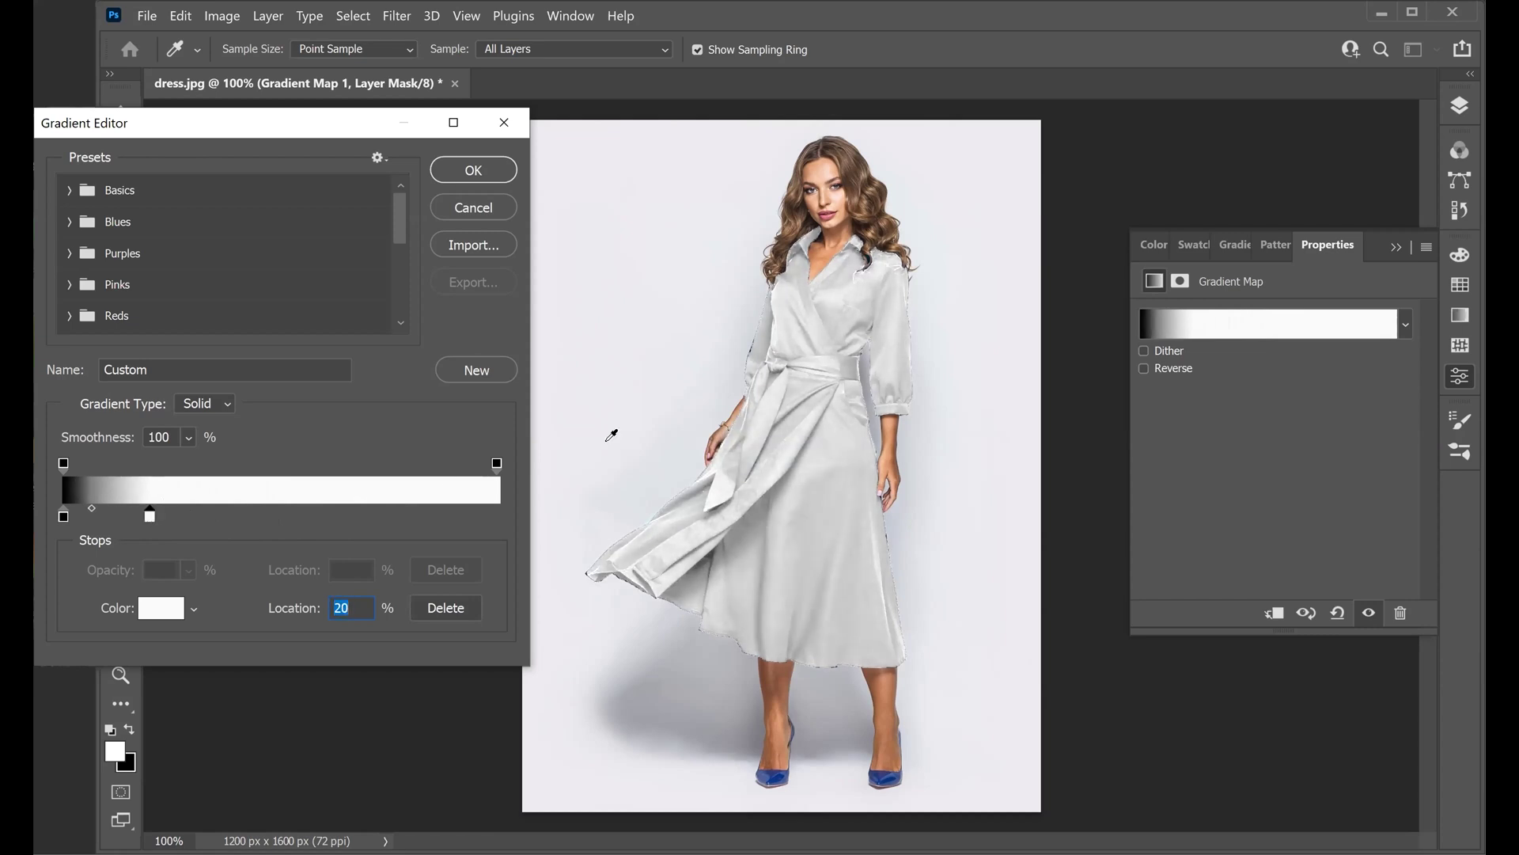
pyautogui.moveTo(145, 513); pyautogui.dragTo(497, 518)
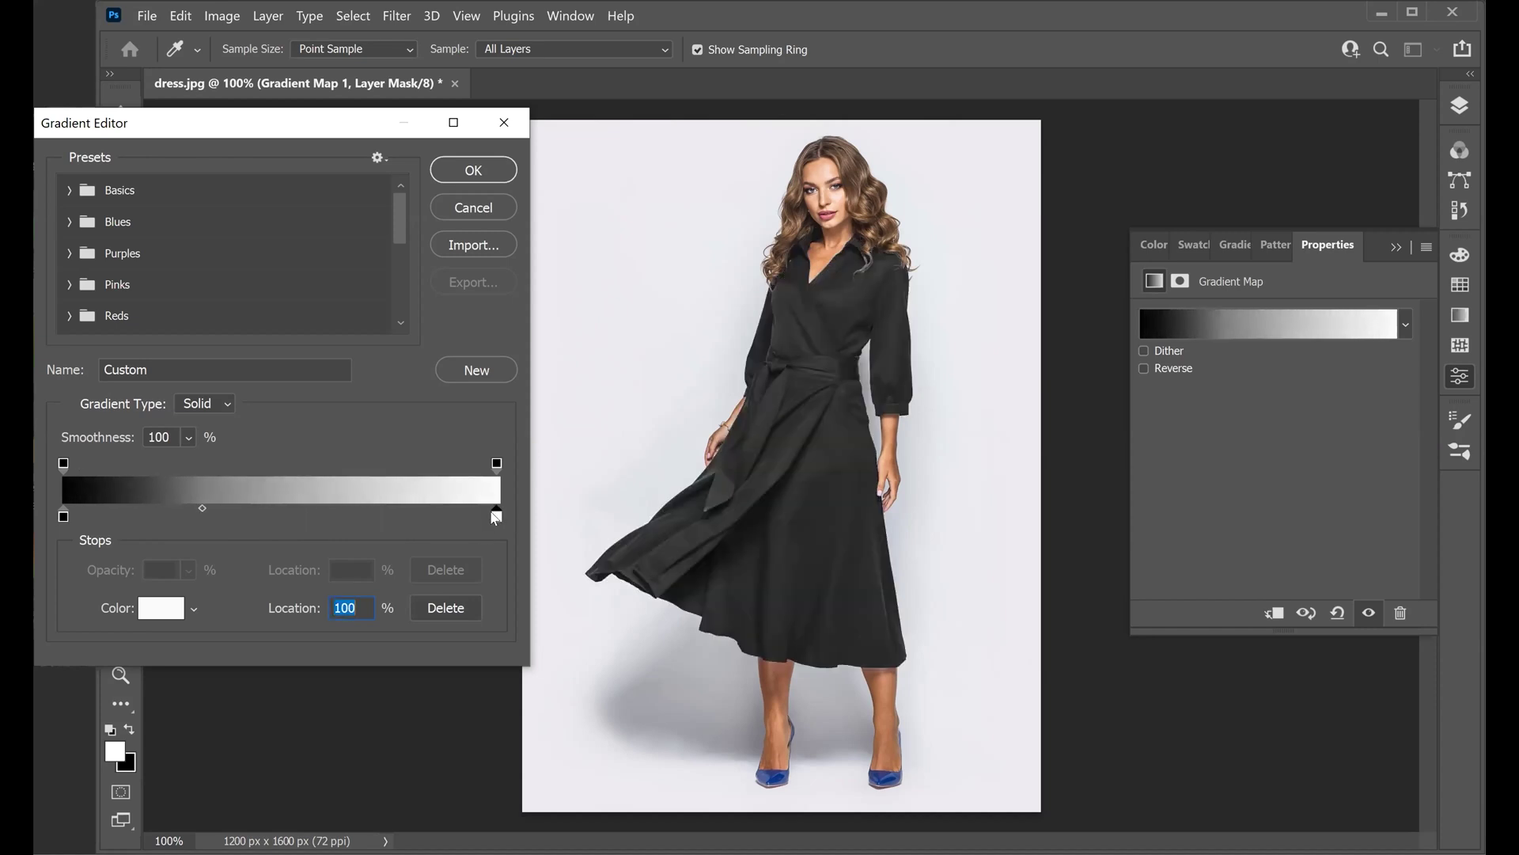
pyautogui.click(490, 516)
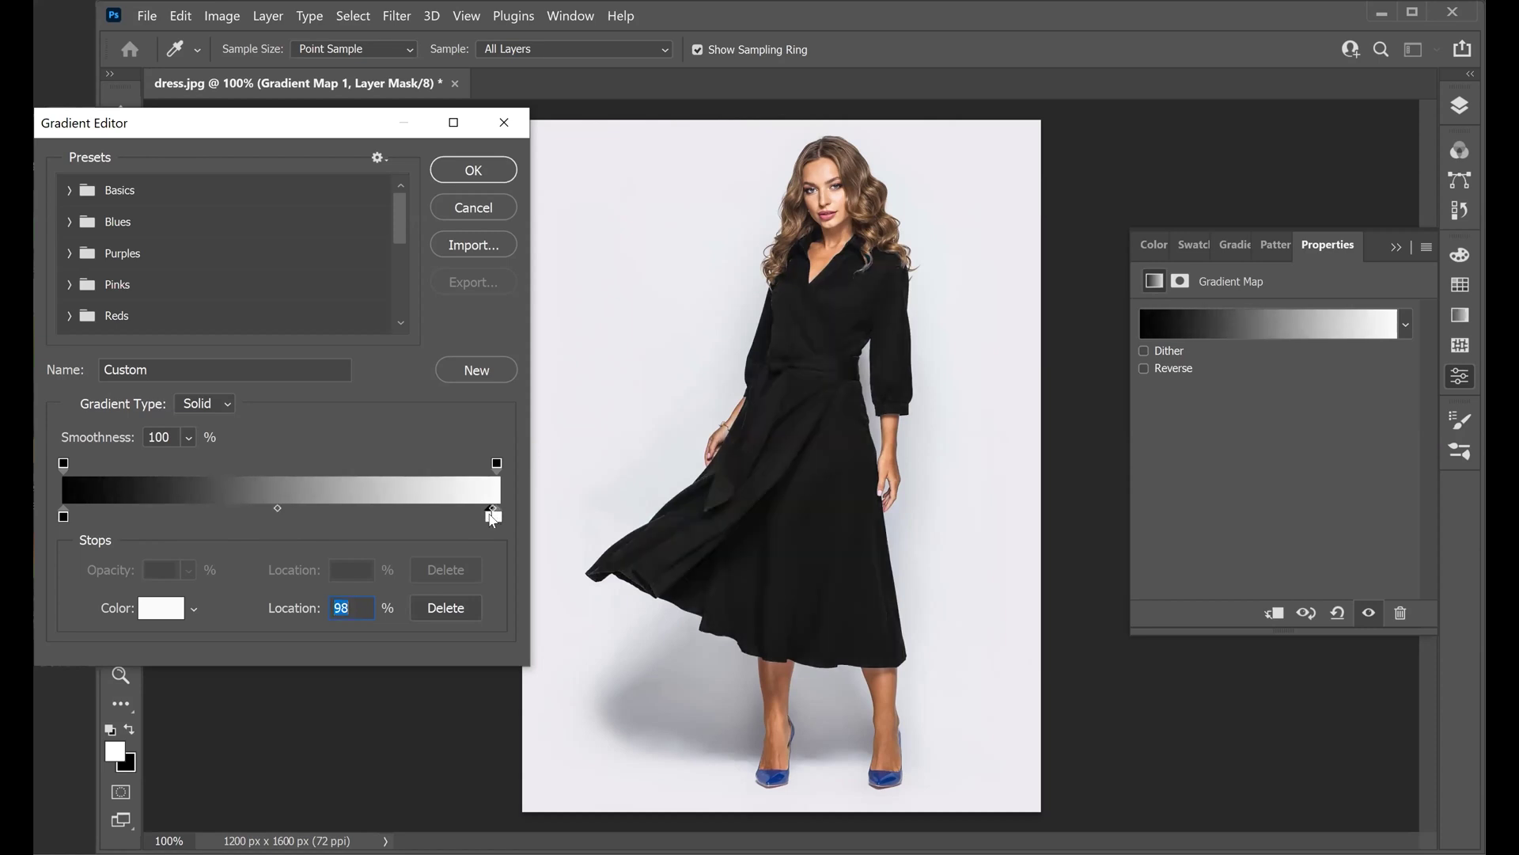
pyautogui.click(502, 511)
pyautogui.click(492, 516)
pyautogui.moveTo(504, 646); pyautogui.dragTo(504, 646)
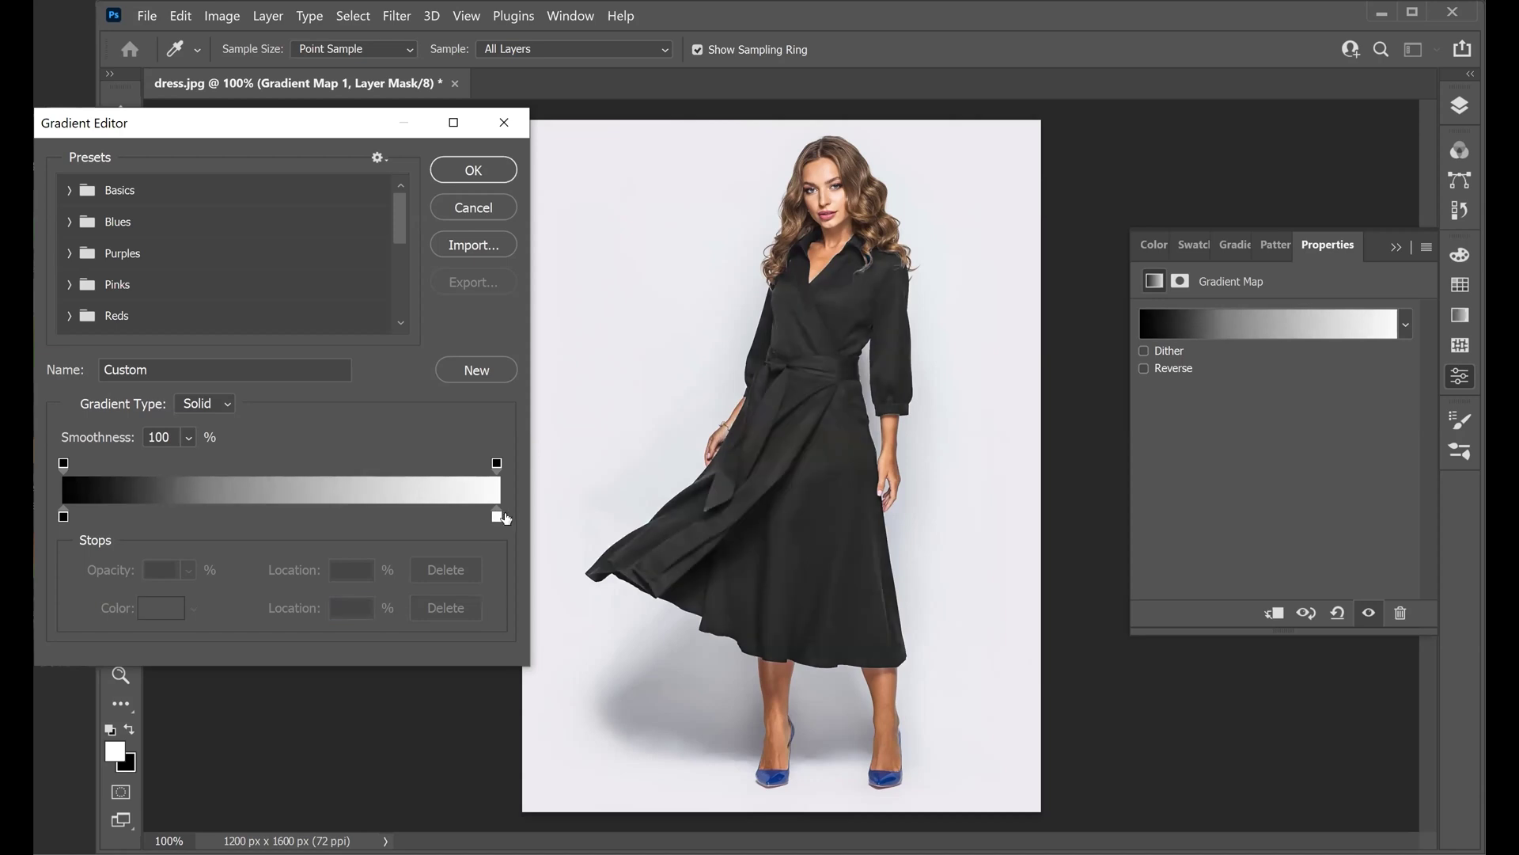
# Change the color stop at the gradient's 100% location to muted red a73434
pyautogui.click(497, 516)
pyautogui.click(497, 516)
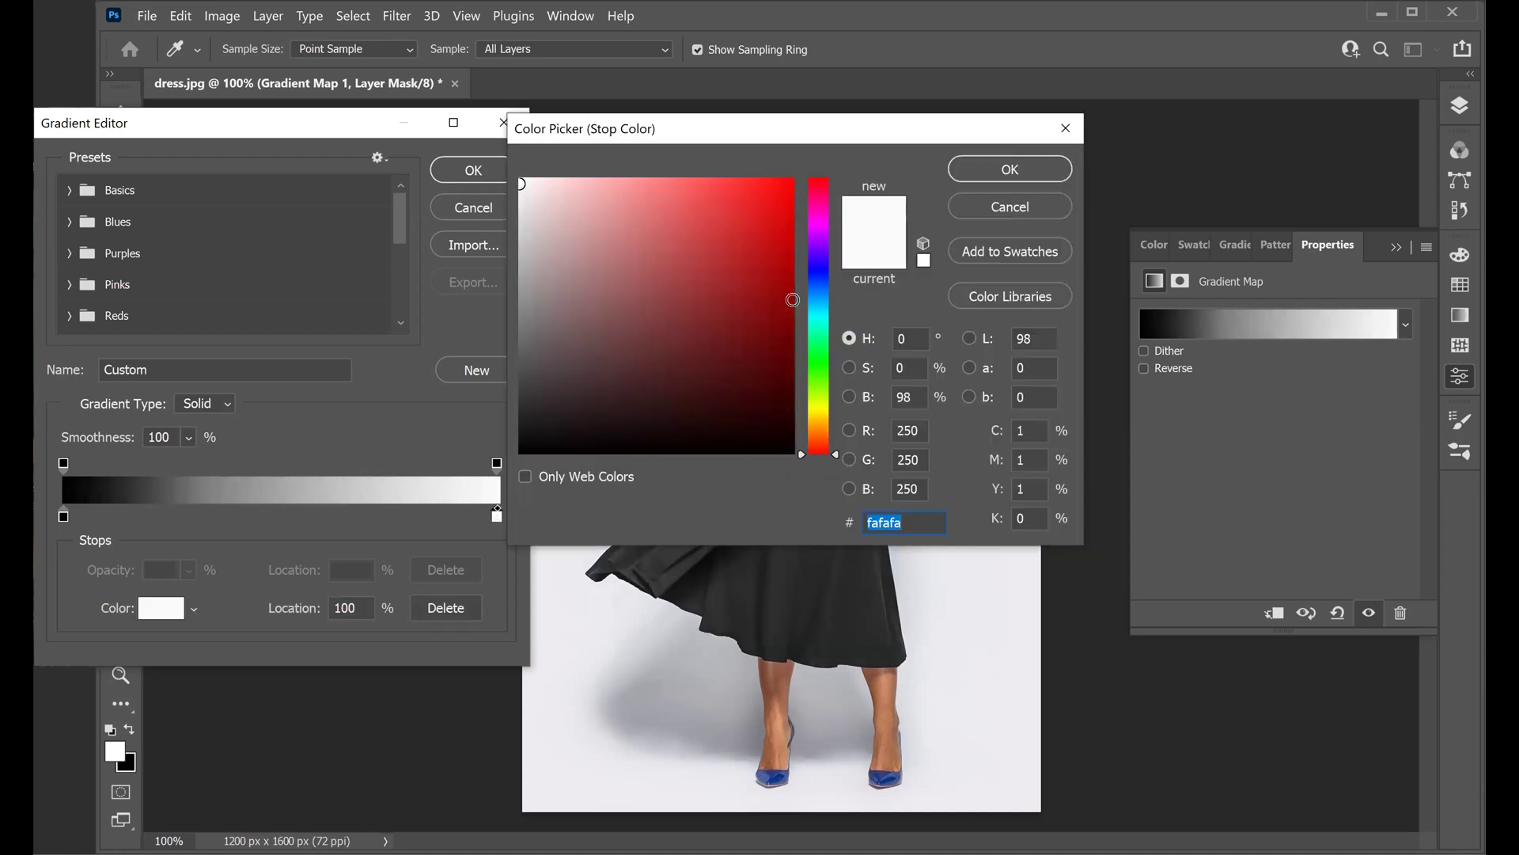
pyautogui.click(709, 274)
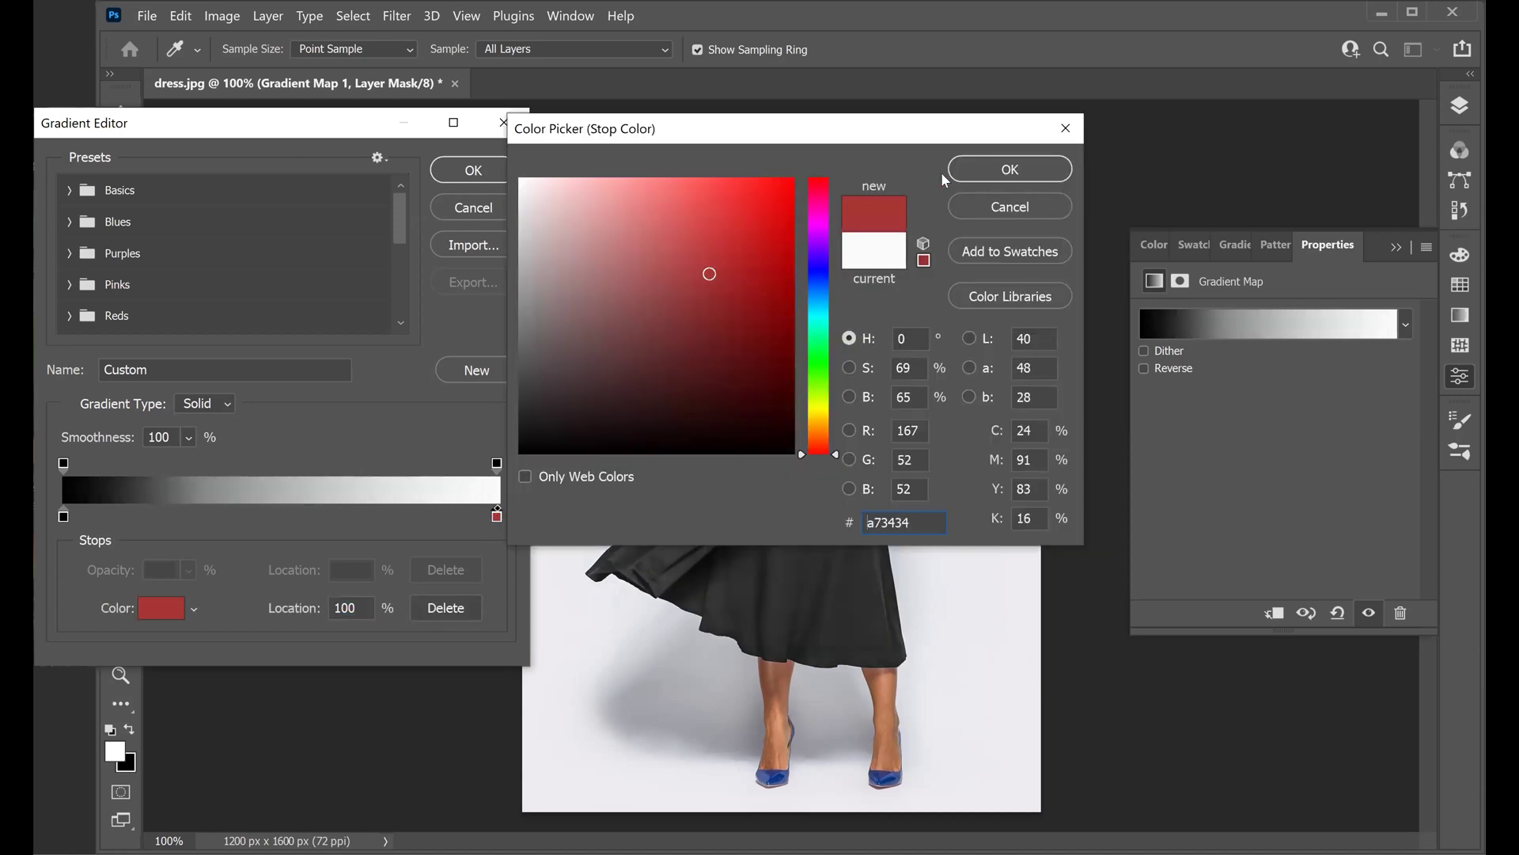
pyautogui.click(1007, 169)
pyautogui.click(494, 519)
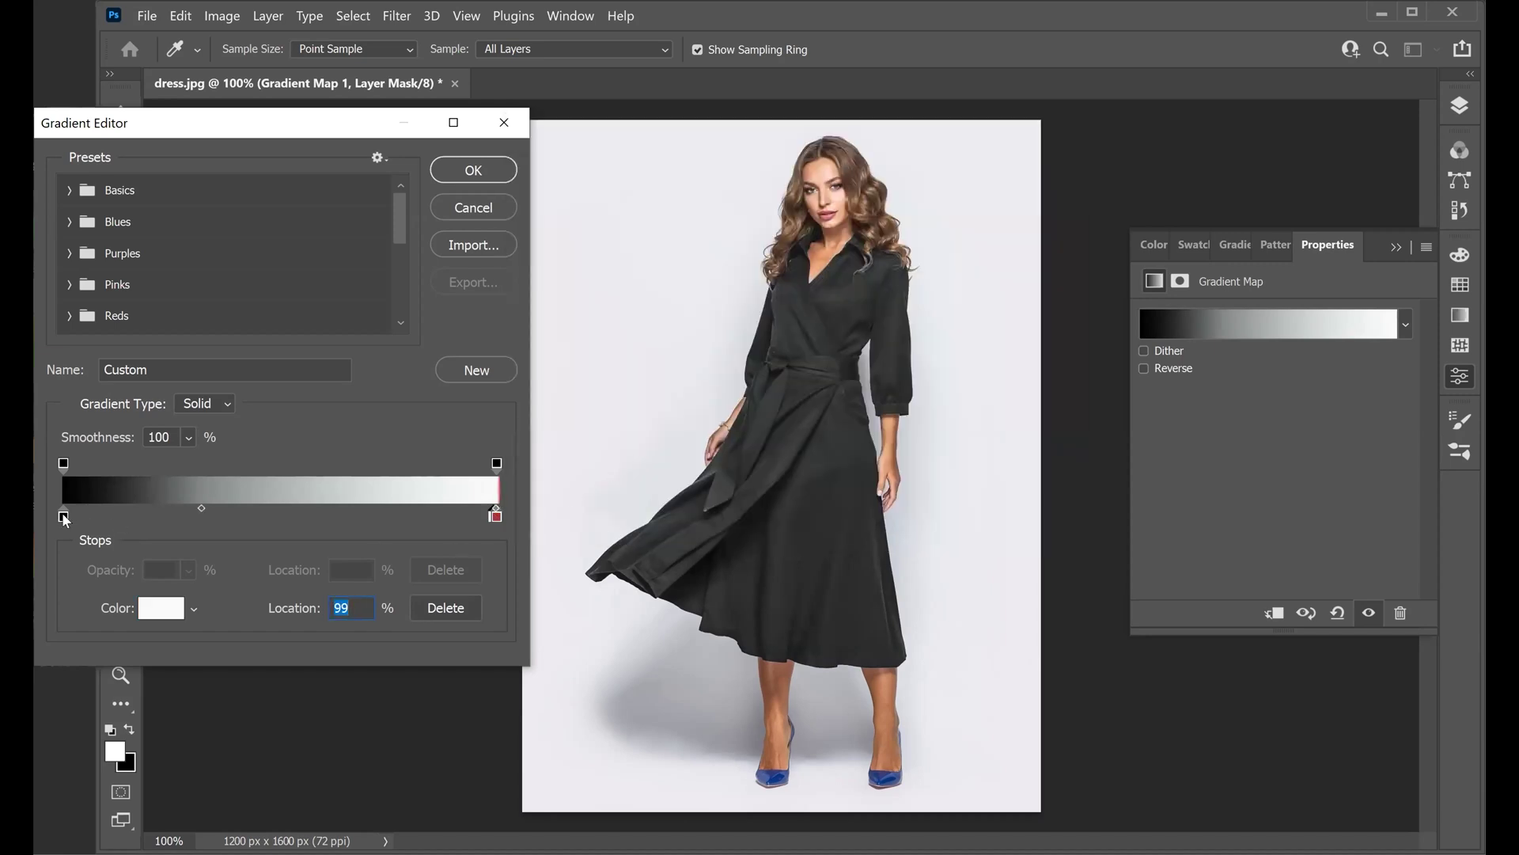
# Change the black color stop at the gradient's 0% location to bright red db1c1c
pyautogui.click(64, 517)
pyautogui.doubleClick(64, 517)
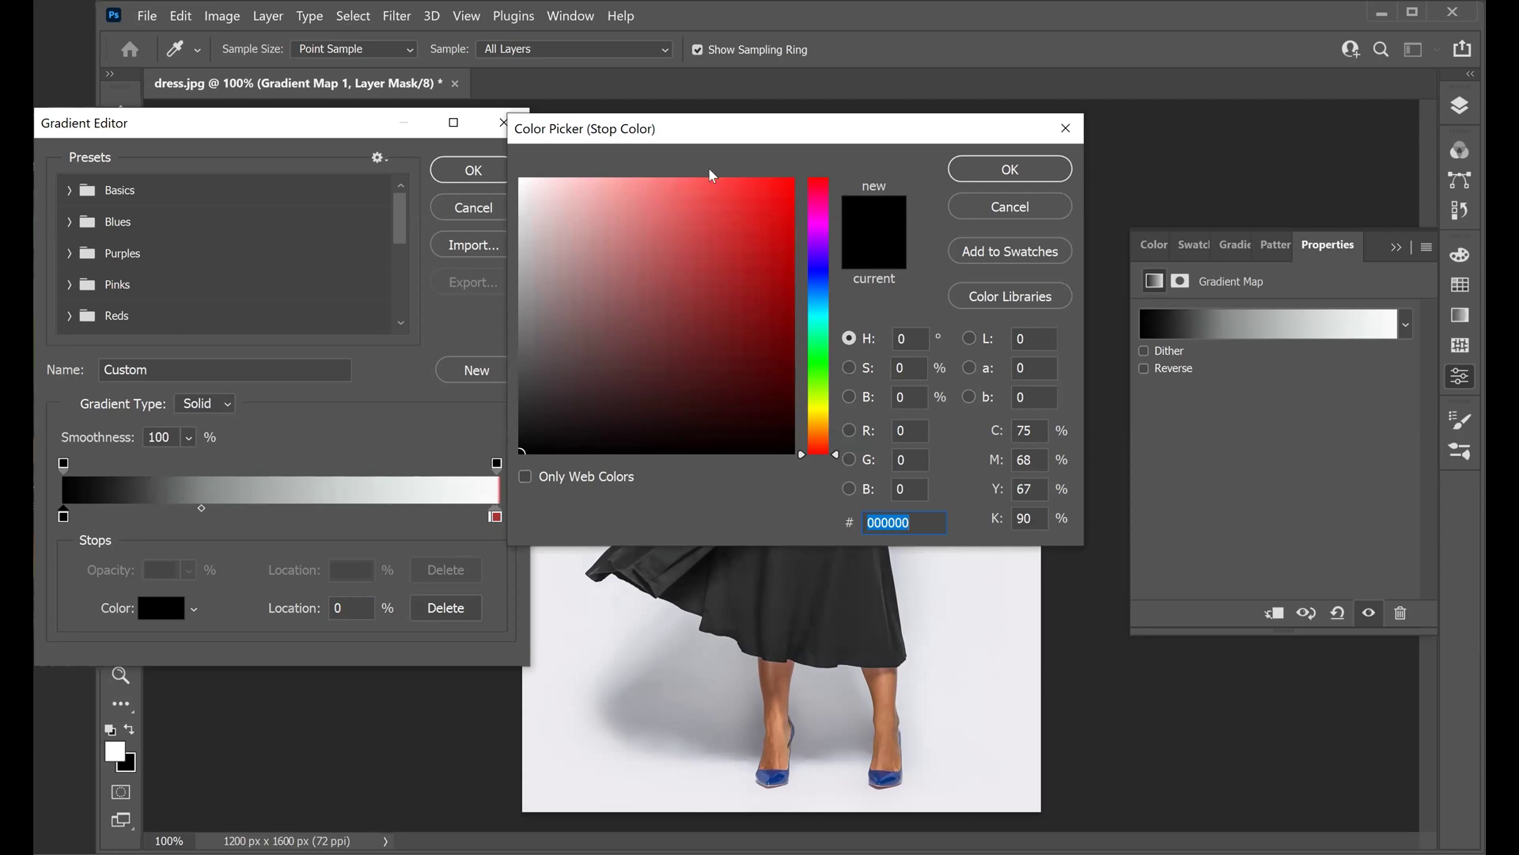
pyautogui.click(758, 217)
pyautogui.click(956, 171)
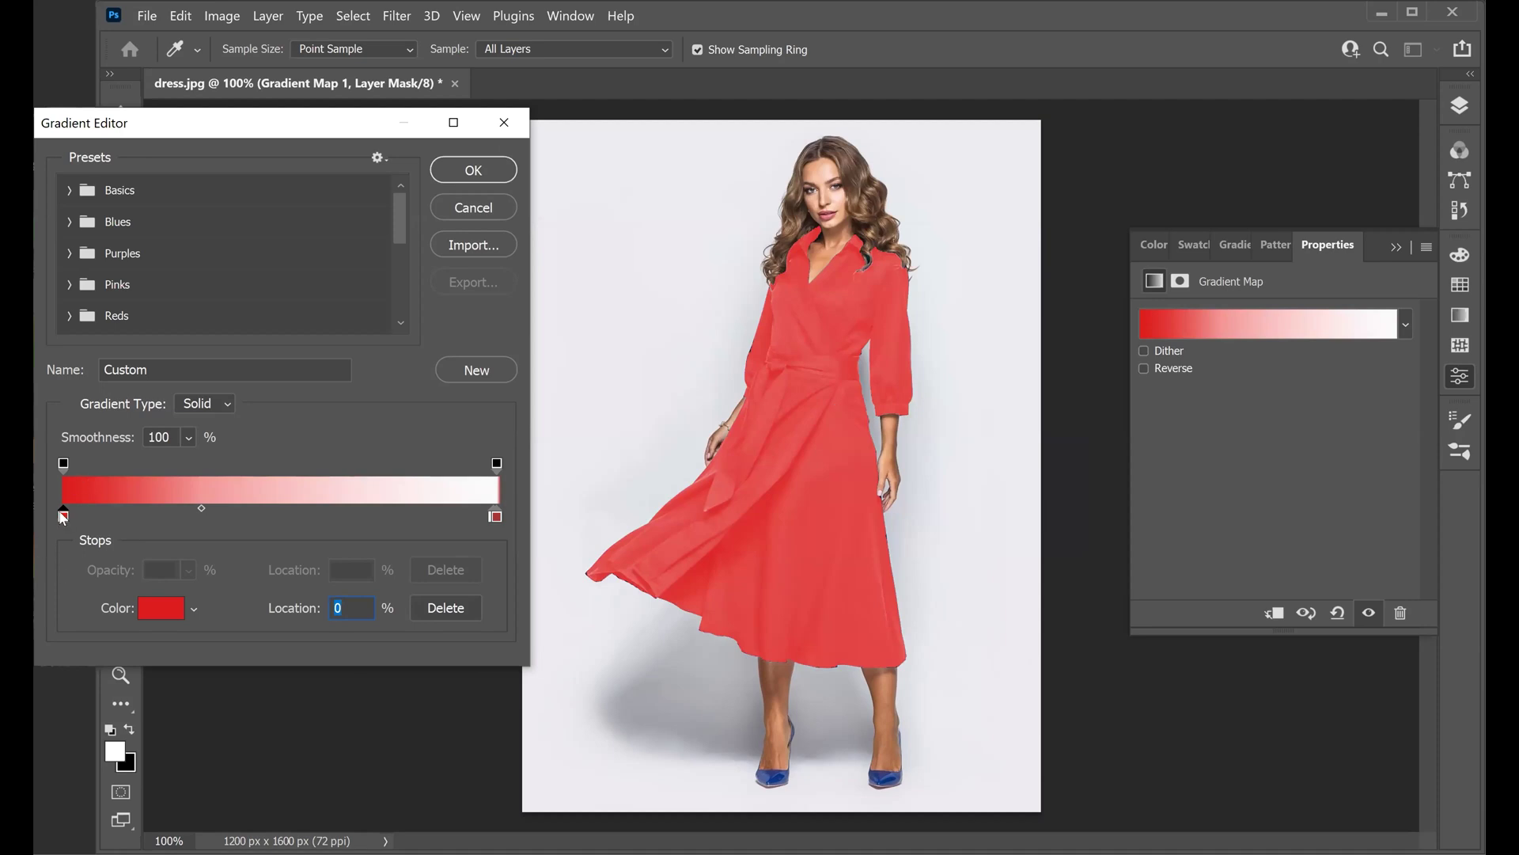
# Recolor the gradient's starting stop to dark red 5e0c0c and move the color midpoint to 47%
pyautogui.doubleClick(65, 516)
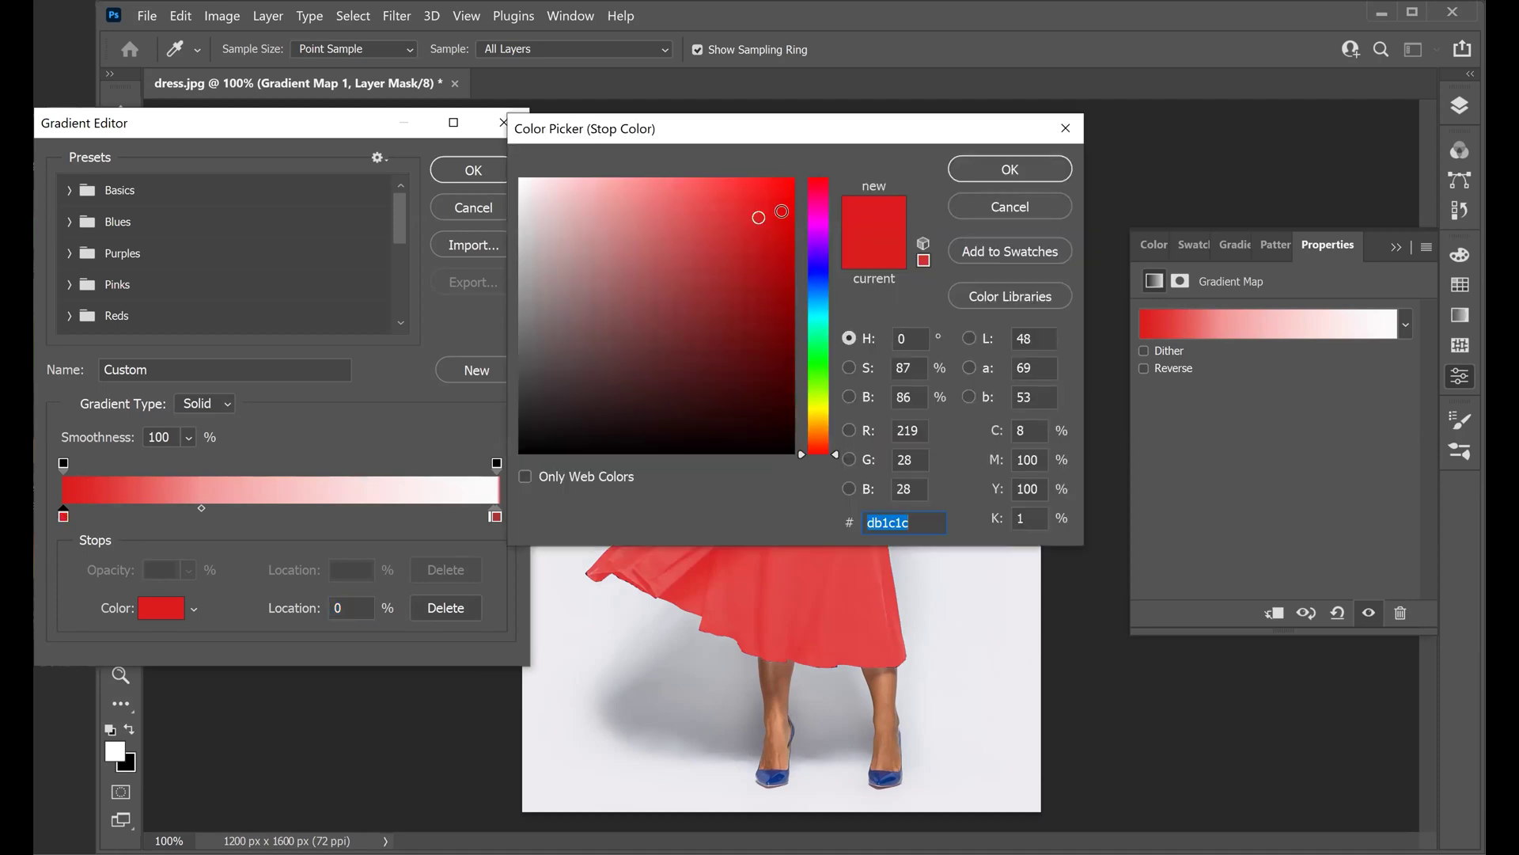
pyautogui.moveTo(757, 216)
pyautogui.mouseDown()
pyautogui.moveTo(712, 322)
pyautogui.moveTo(619, 344)
pyautogui.mouseUp()
pyautogui.write('5e0000')
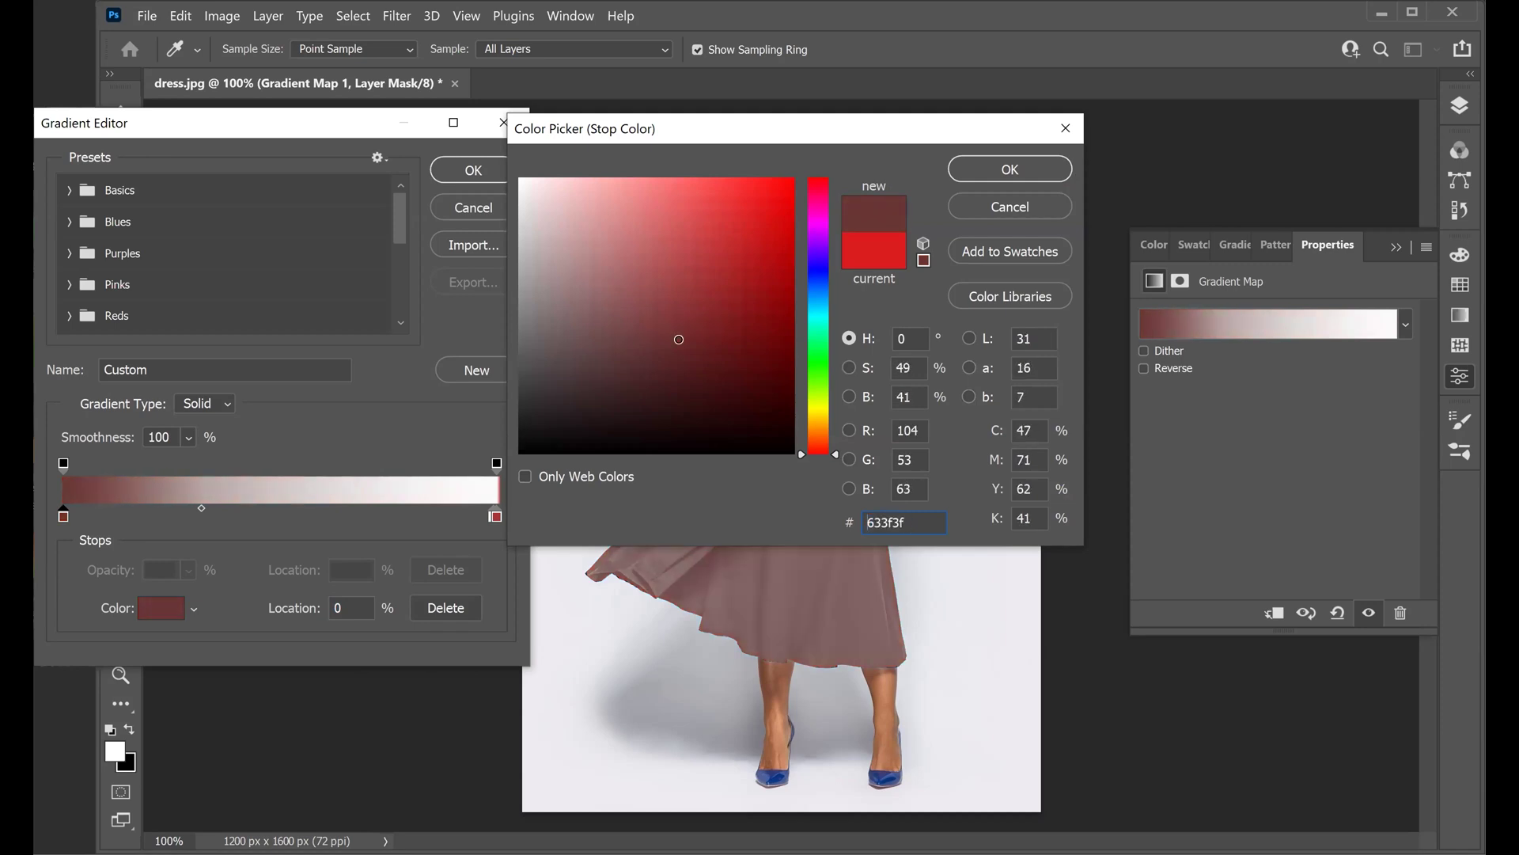
pyautogui.moveTo(765, 349); pyautogui.dragTo(759, 352)
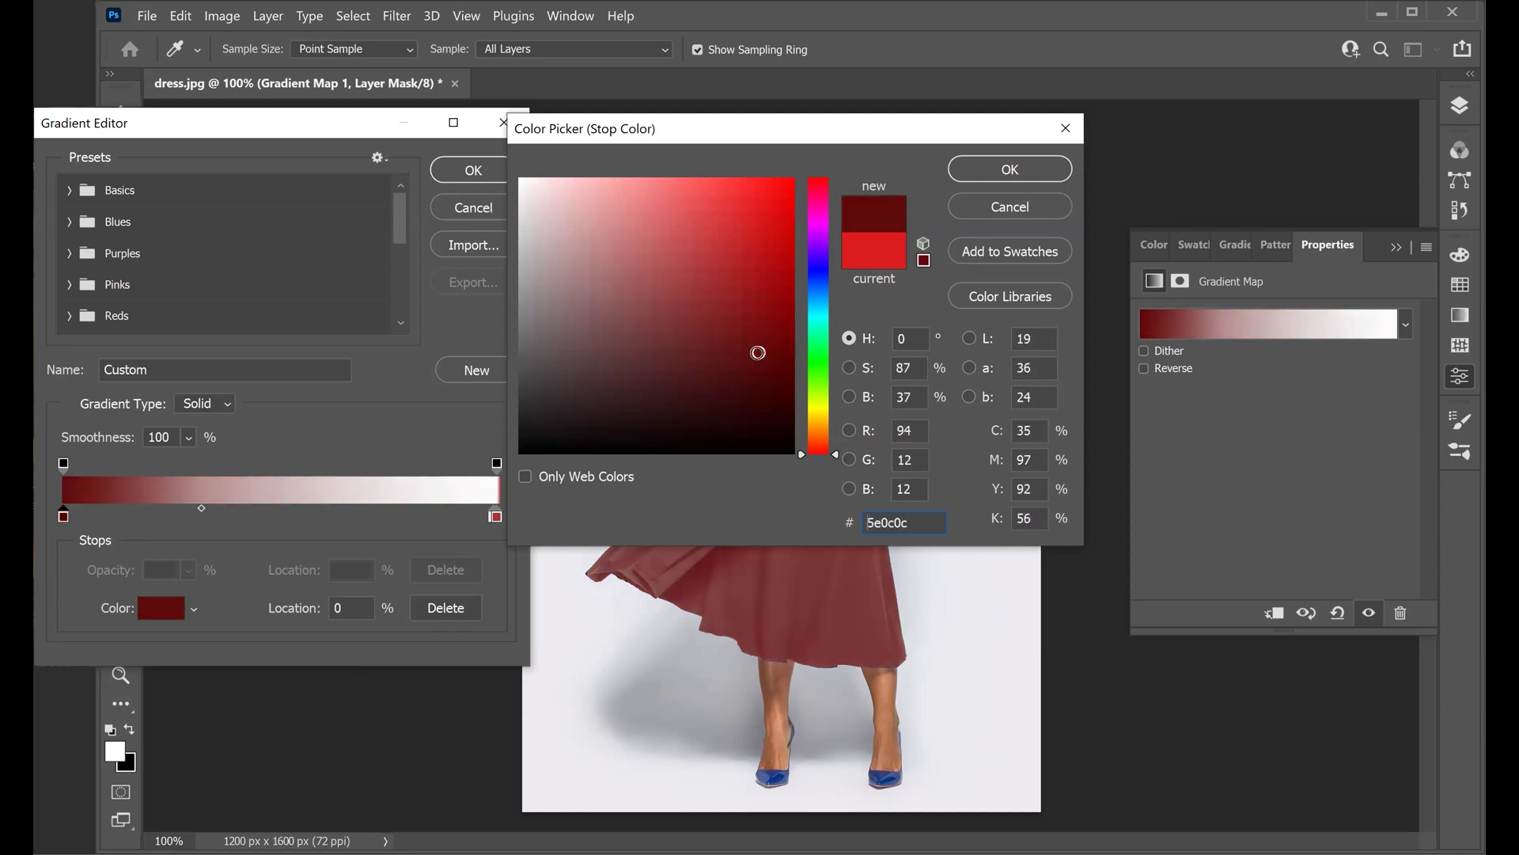
pyautogui.click(1011, 169)
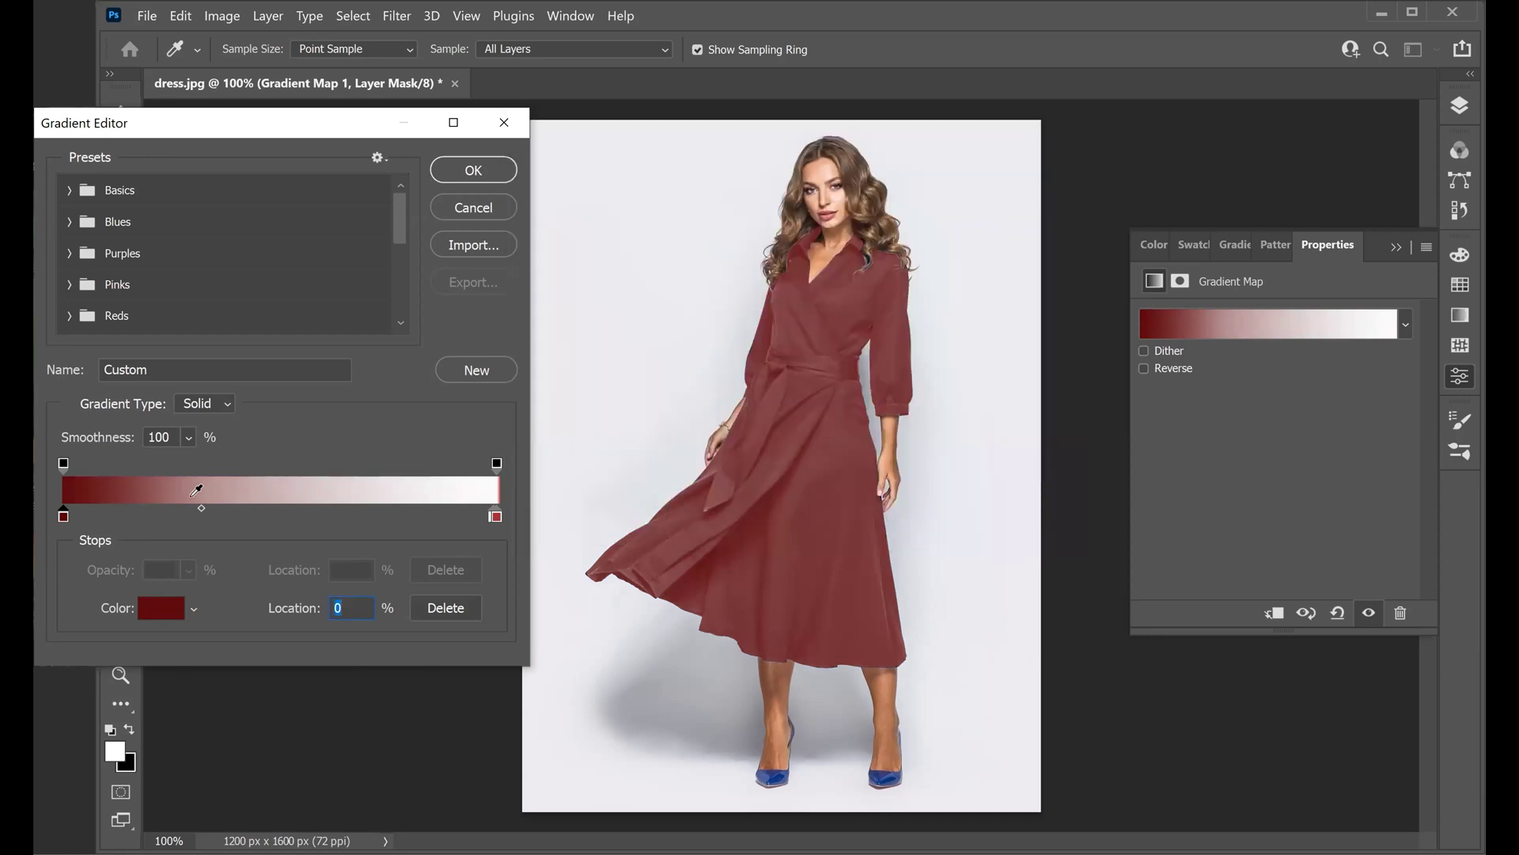
pyautogui.moveTo(202, 508); pyautogui.dragTo(268, 508)
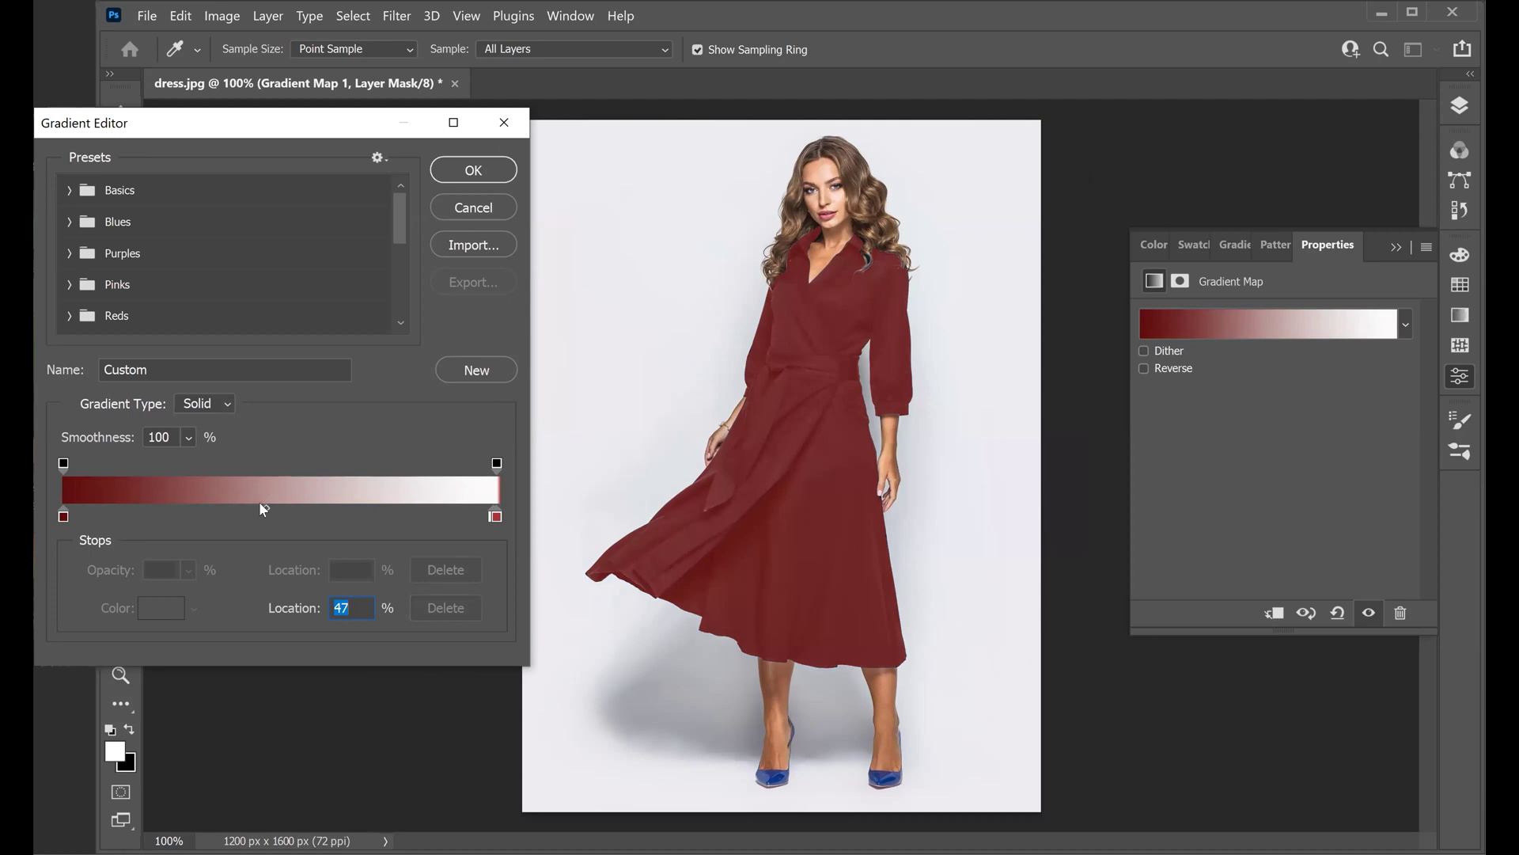
# Add a color stop at the gradient's 54% location and set its color to bright red de1e1e
pyautogui.moveTo(259, 515); pyautogui.dragTo(302, 518)
pyautogui.doubleClick(299, 515)
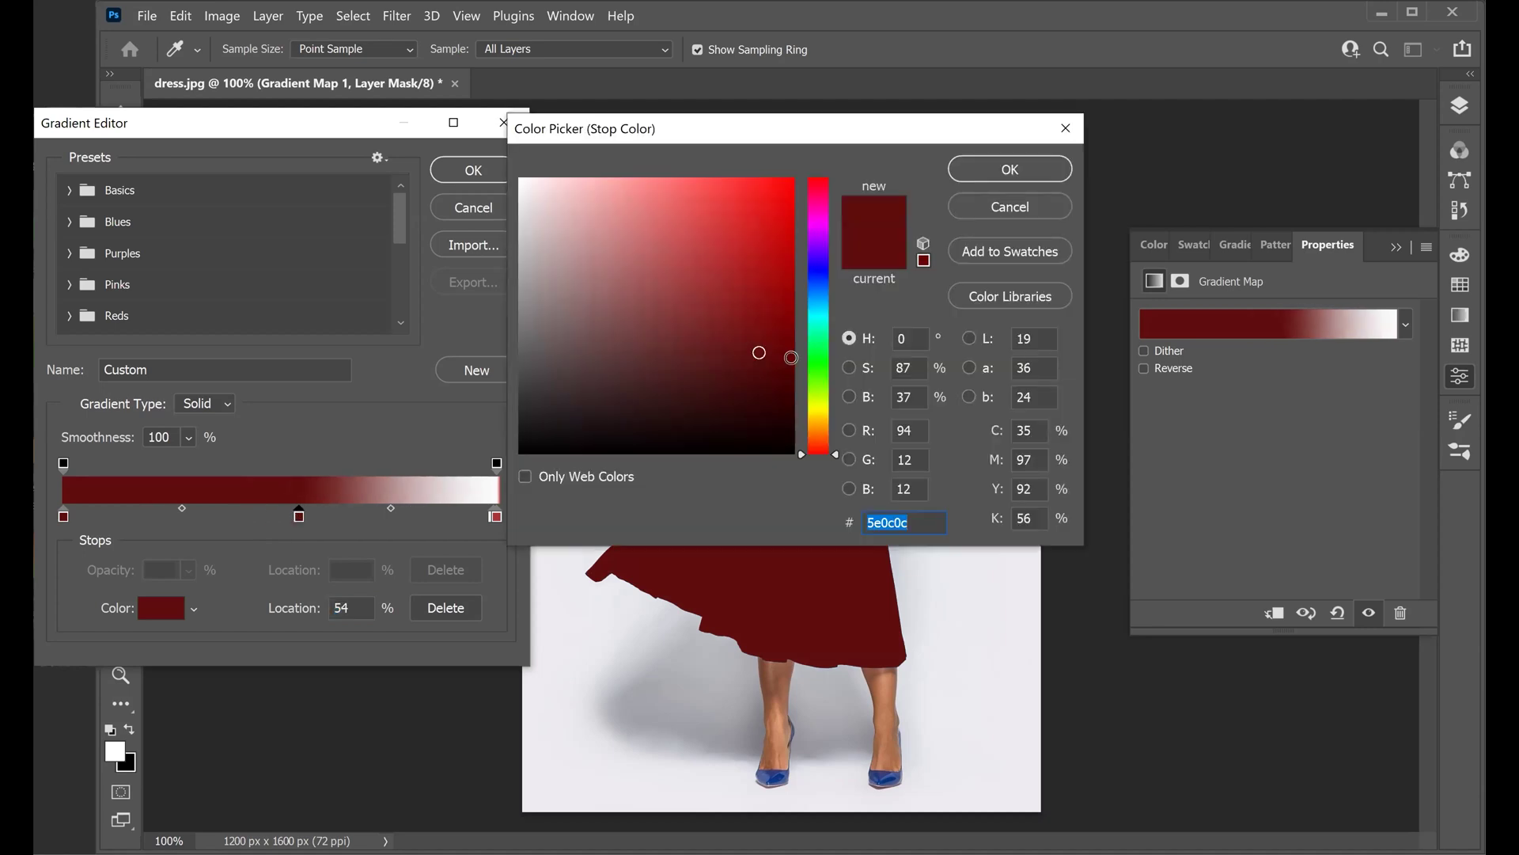
pyautogui.write('961f1f')
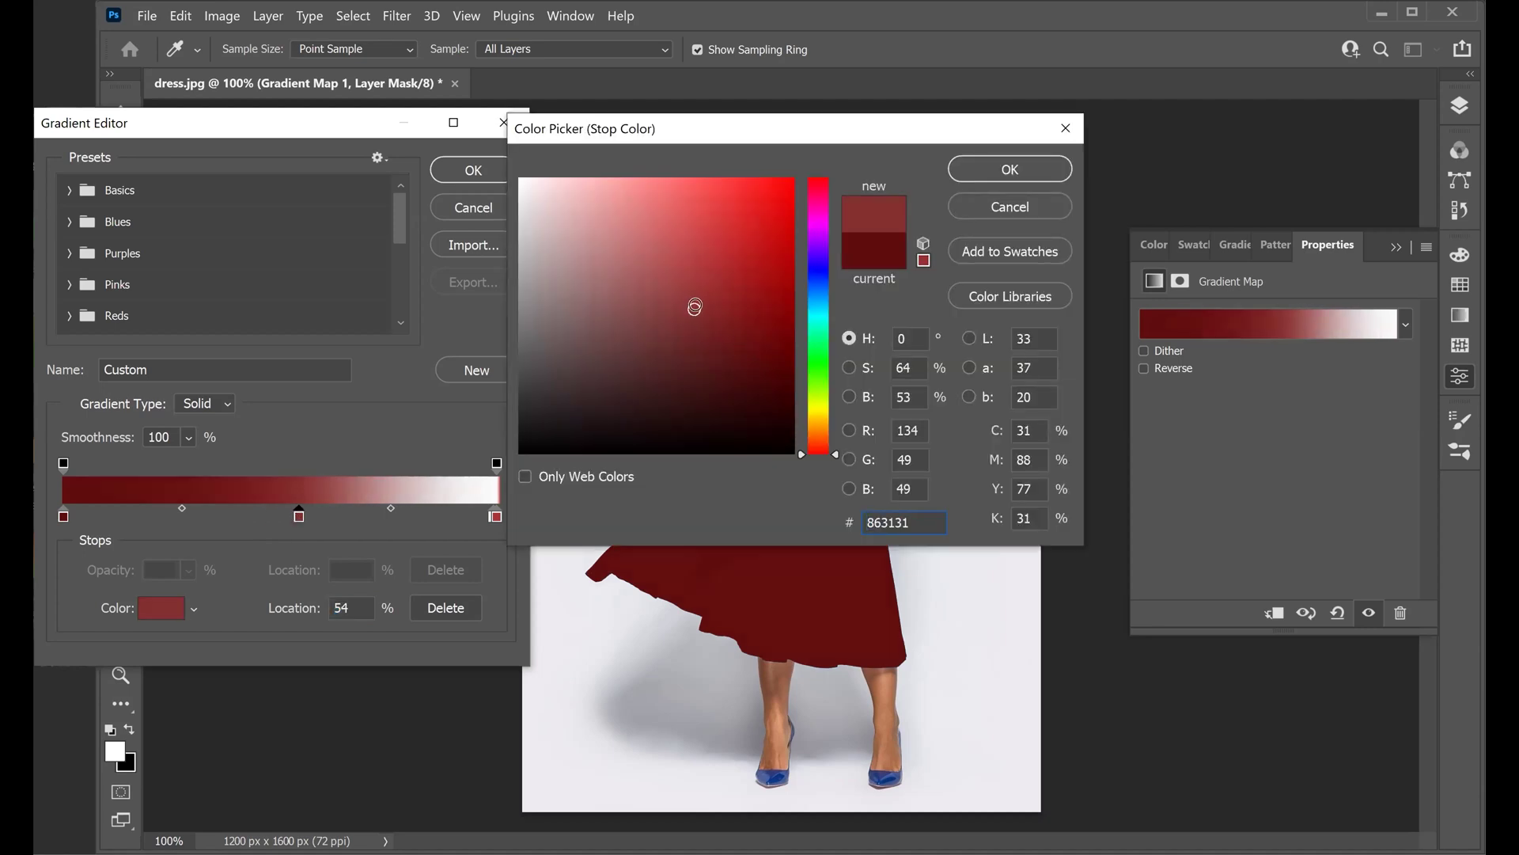
pyautogui.moveTo(744, 278); pyautogui.dragTo(756, 214)
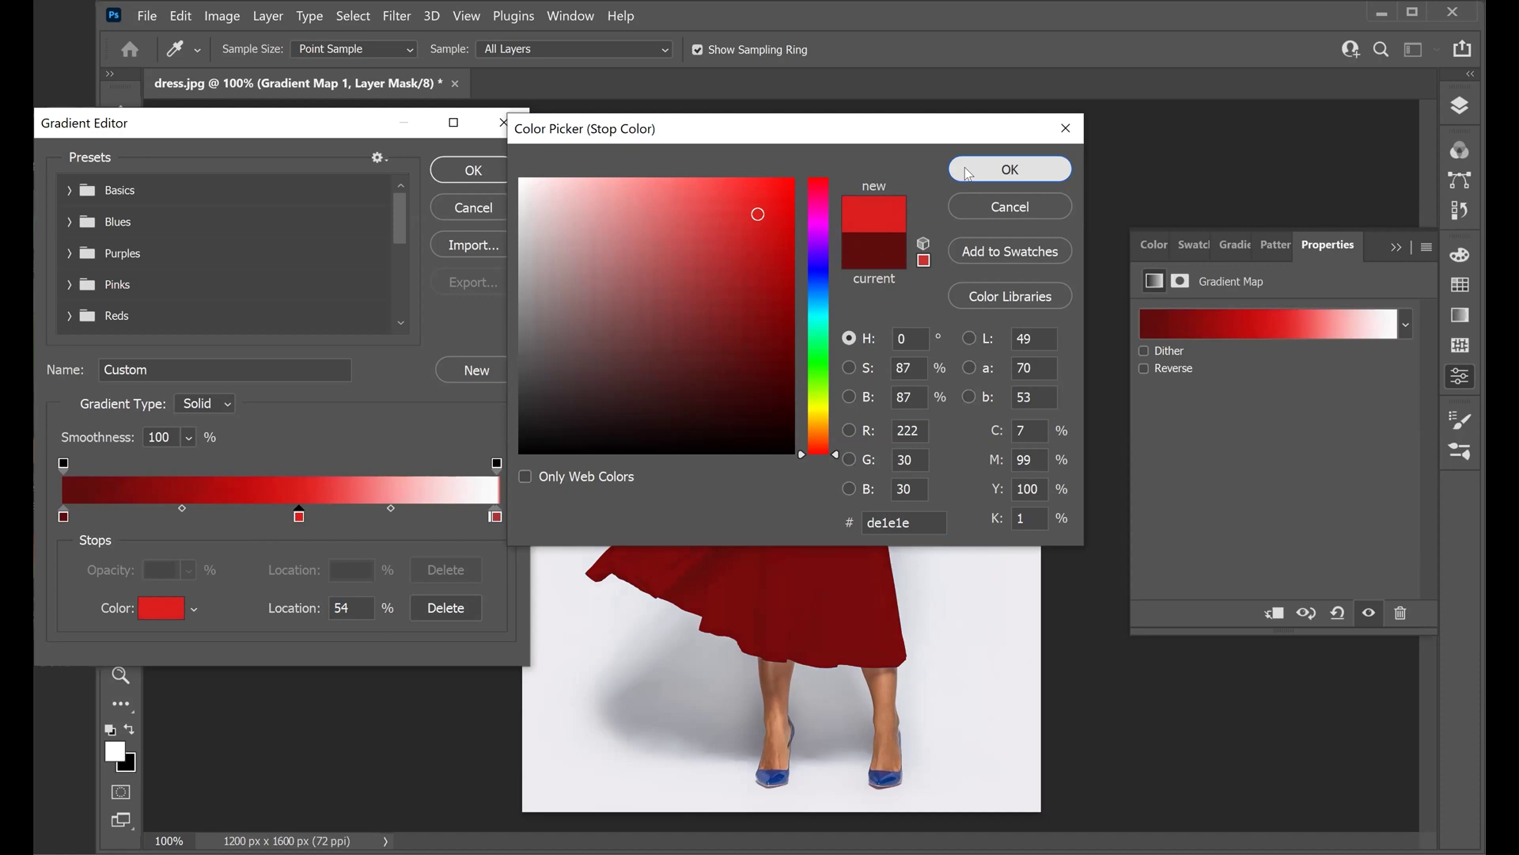
pyautogui.click(968, 171)
# Remove the extra white stop at the gradient's end and change the 100% color stop to light red
pyautogui.moveTo(491, 518); pyautogui.dragTo(556, 804)
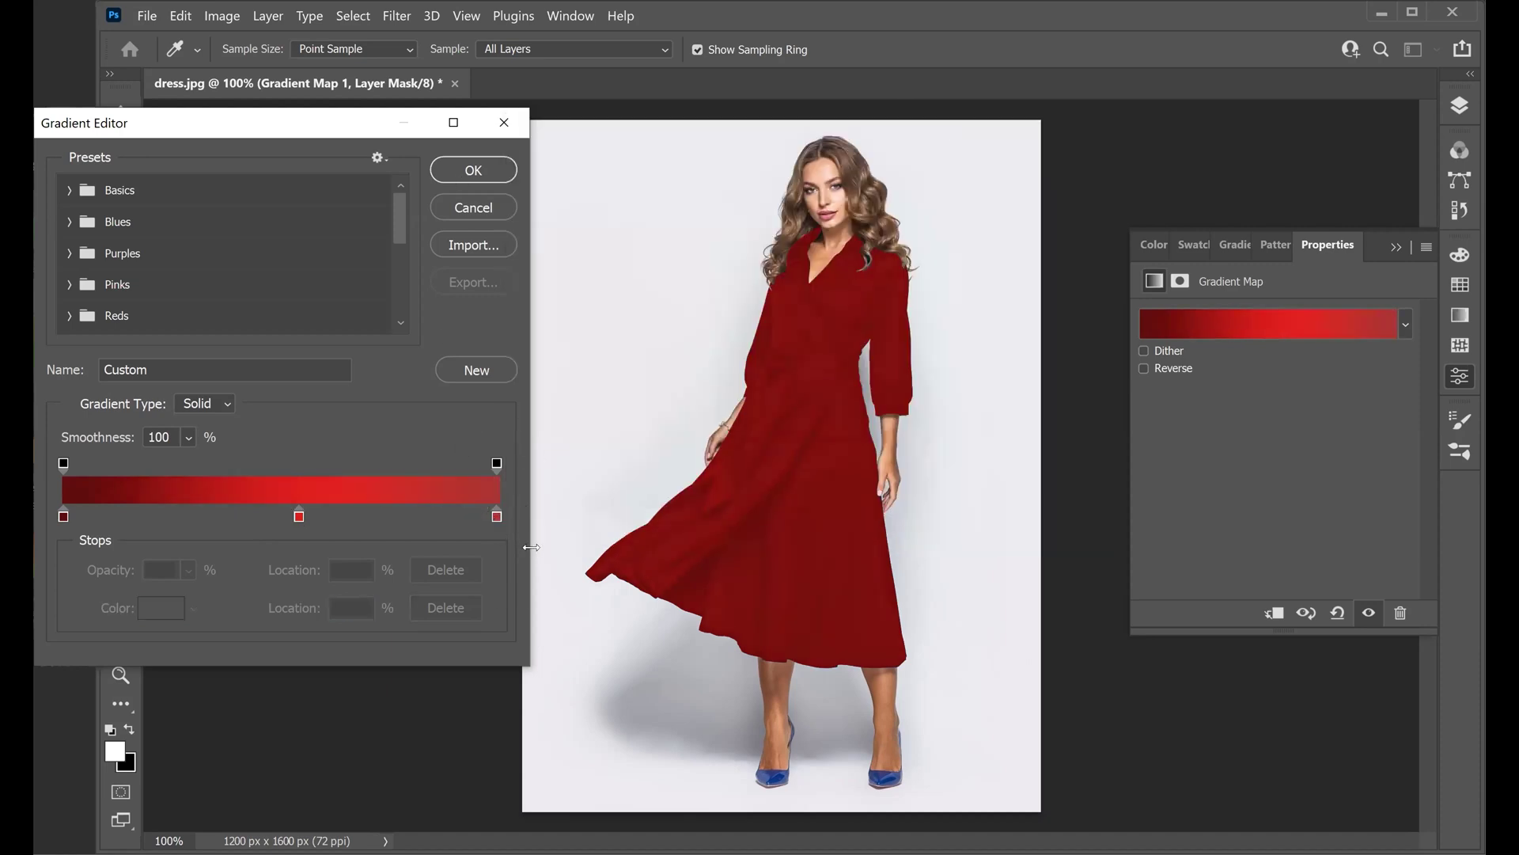
pyautogui.click(497, 516)
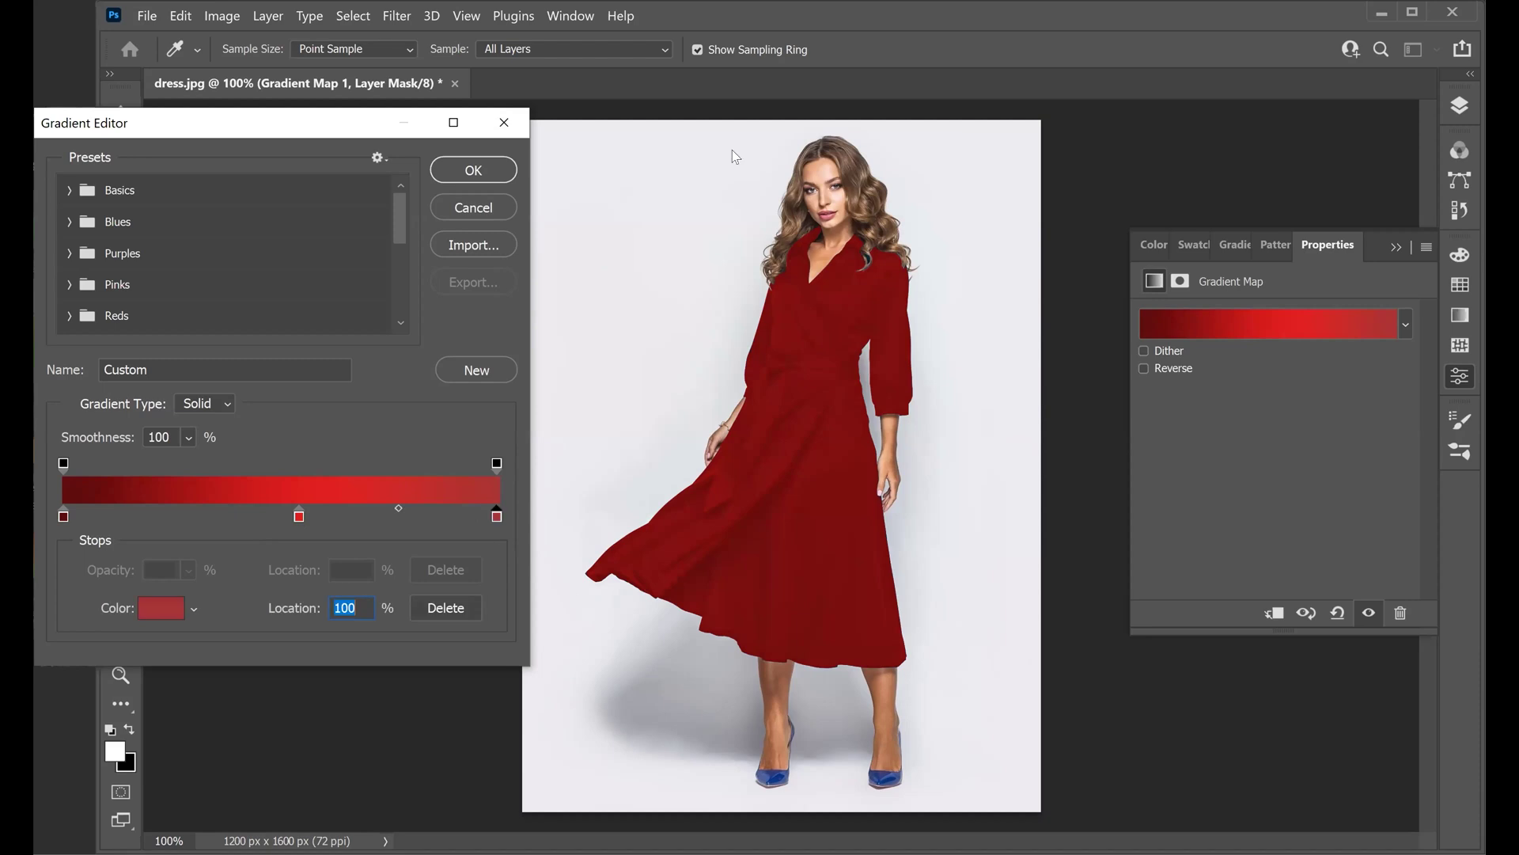
pyautogui.click(160, 608)
pyautogui.click(635, 209)
pyautogui.moveTo(635, 209); pyautogui.dragTo(690, 205)
pyautogui.click(990, 169)
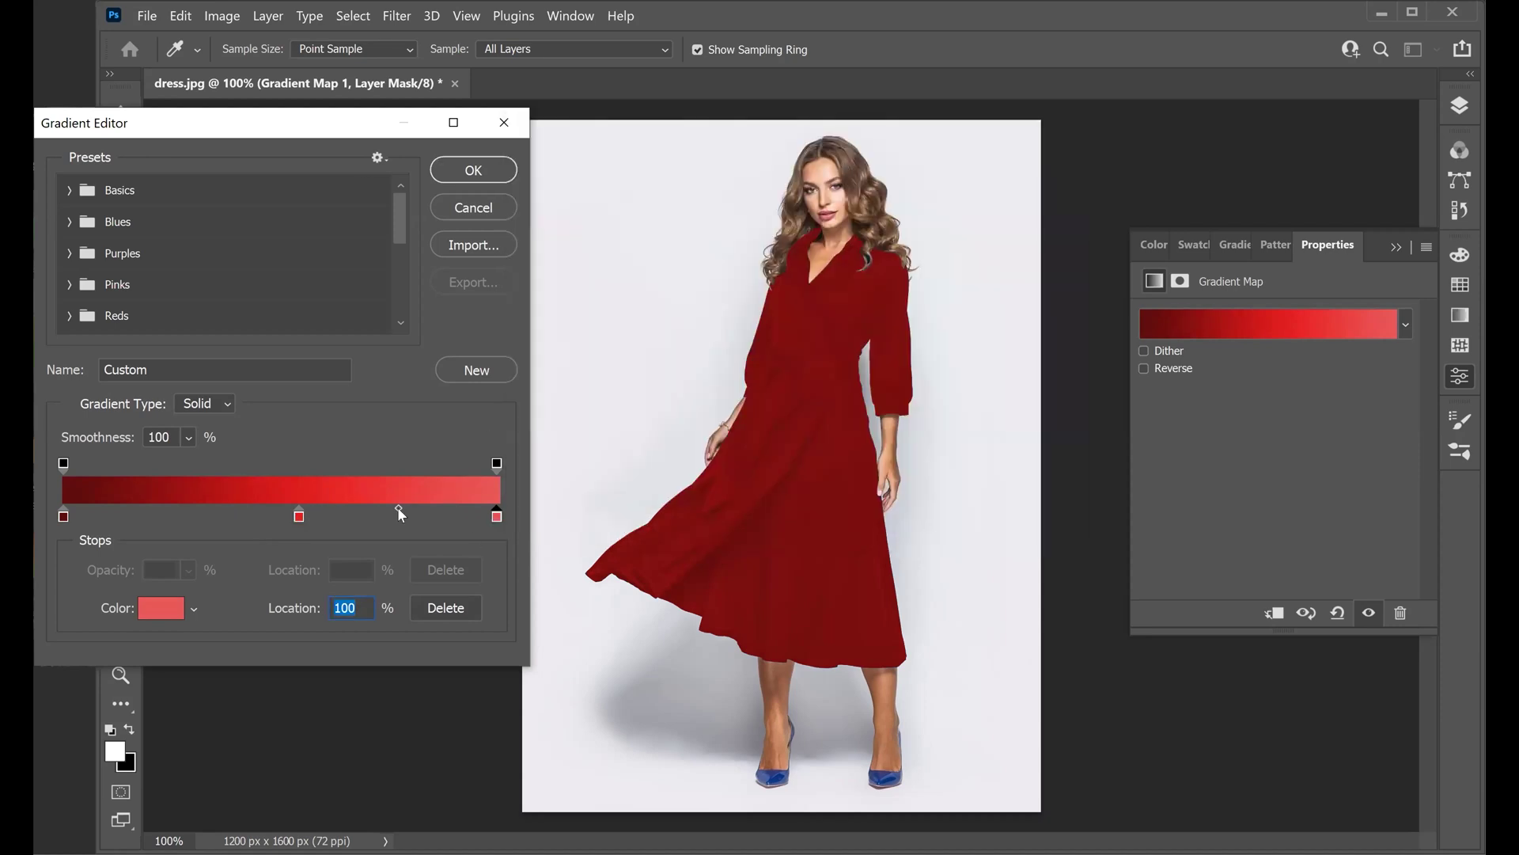
# Move the color midpoint between the middle and end stops to 70% and accept the gradient
pyautogui.moveTo(399, 511); pyautogui.dragTo(438, 503)
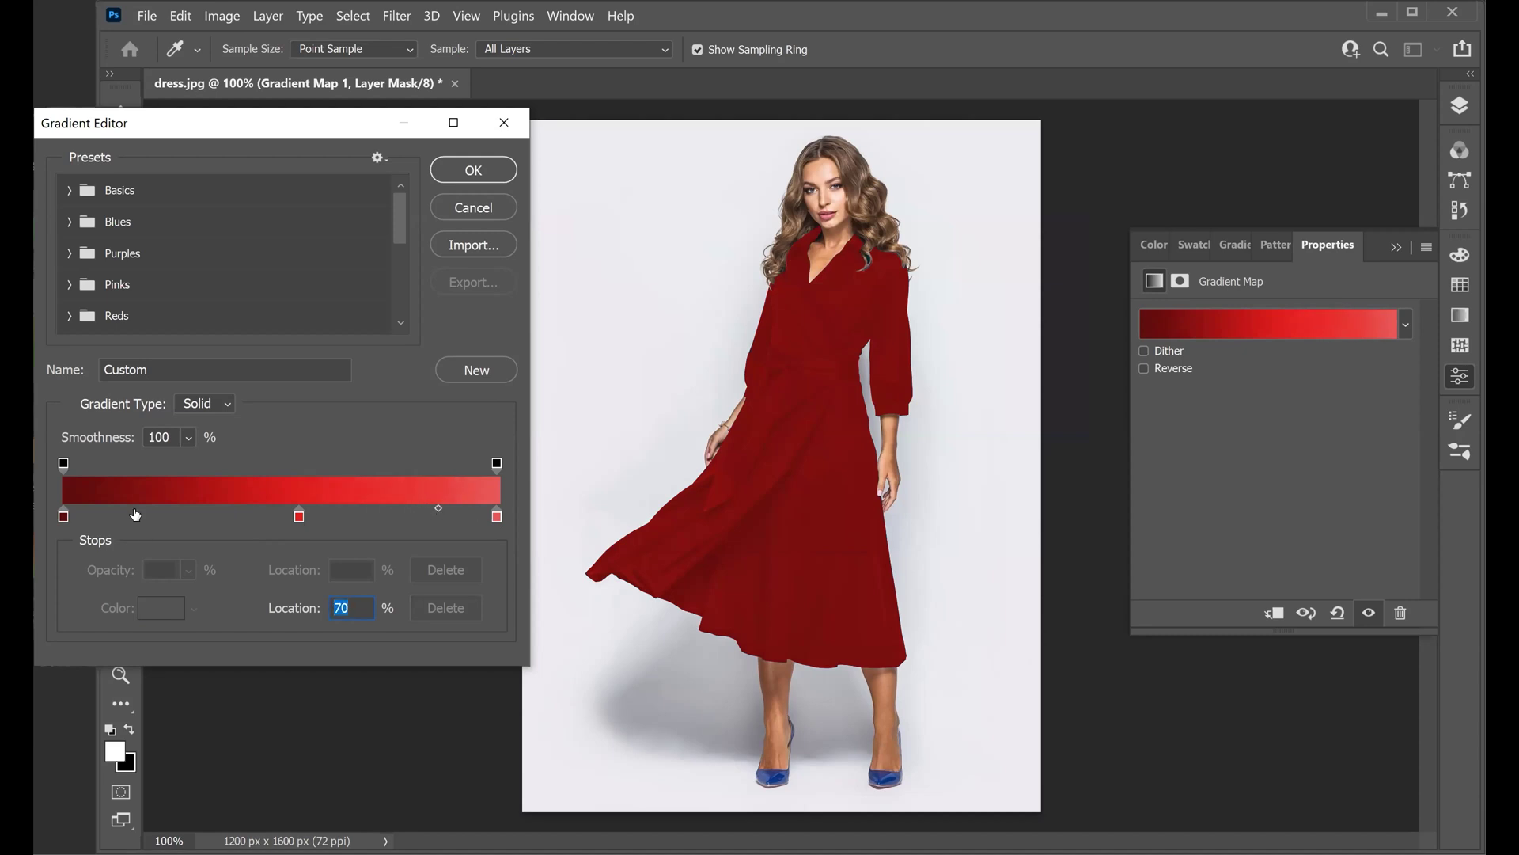
pyautogui.moveTo(65, 463)
pyautogui.mouseDown()
pyautogui.moveTo(122, 464)
pyautogui.moveTo(63, 464)
pyautogui.mouseUp()
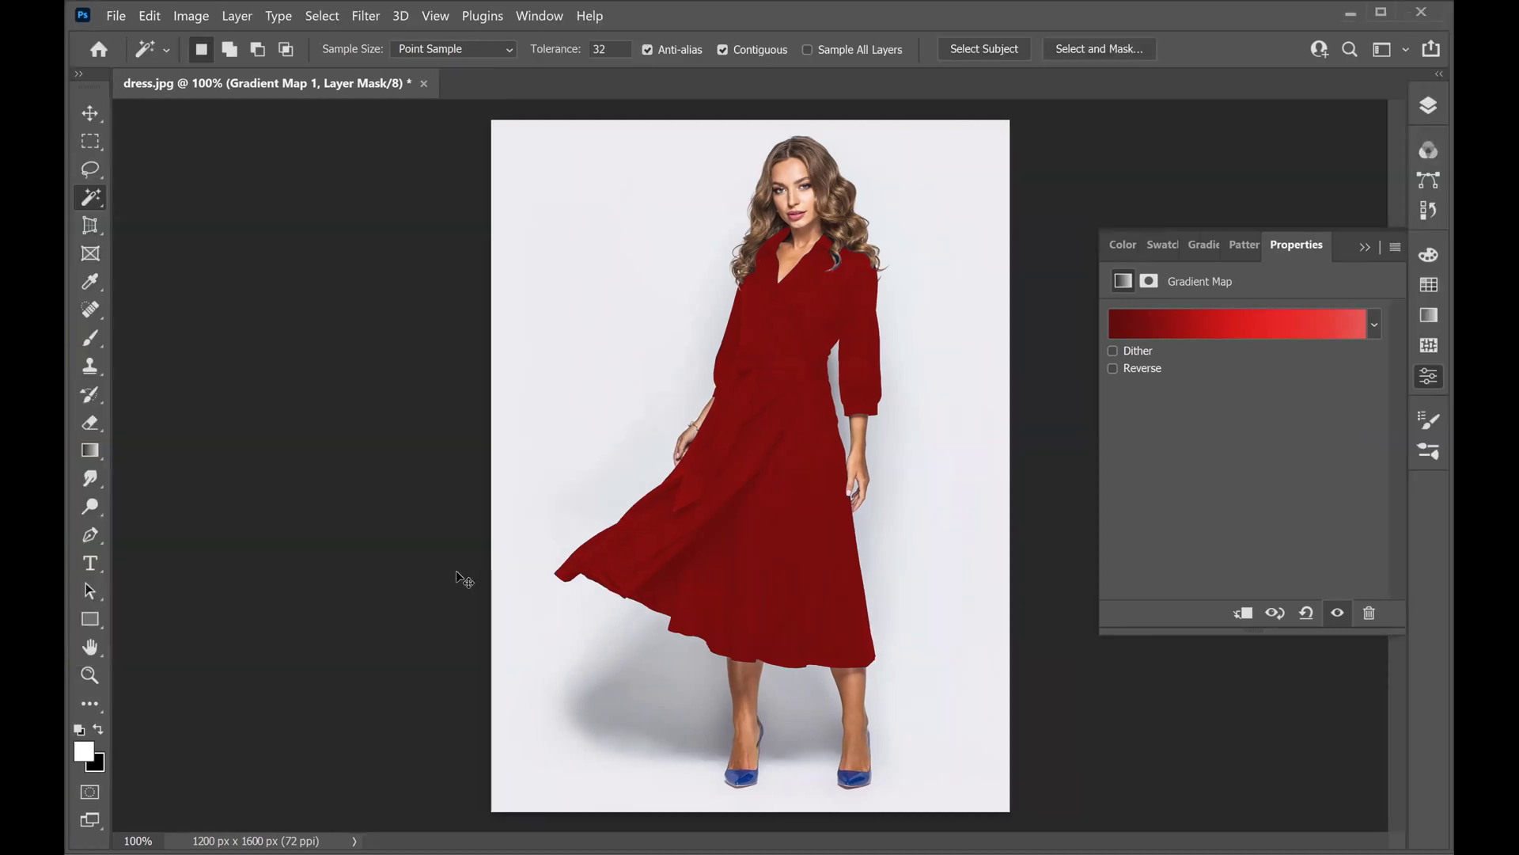
# Undo the gradient color edits and delete the Gradient Map 1 adjustment layer
pyautogui.hotkey('ctrl', 'z')
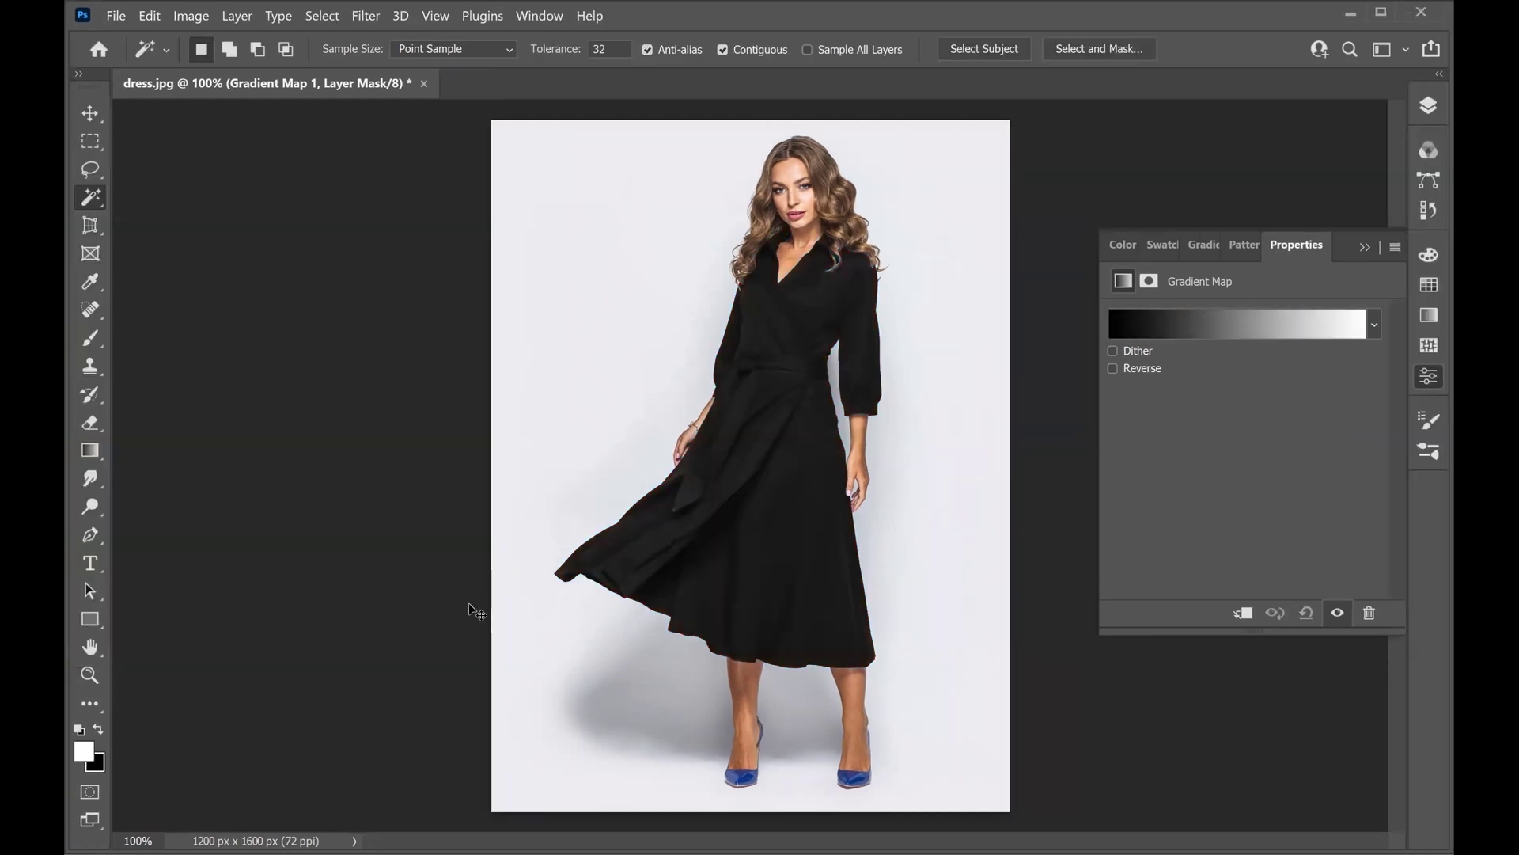
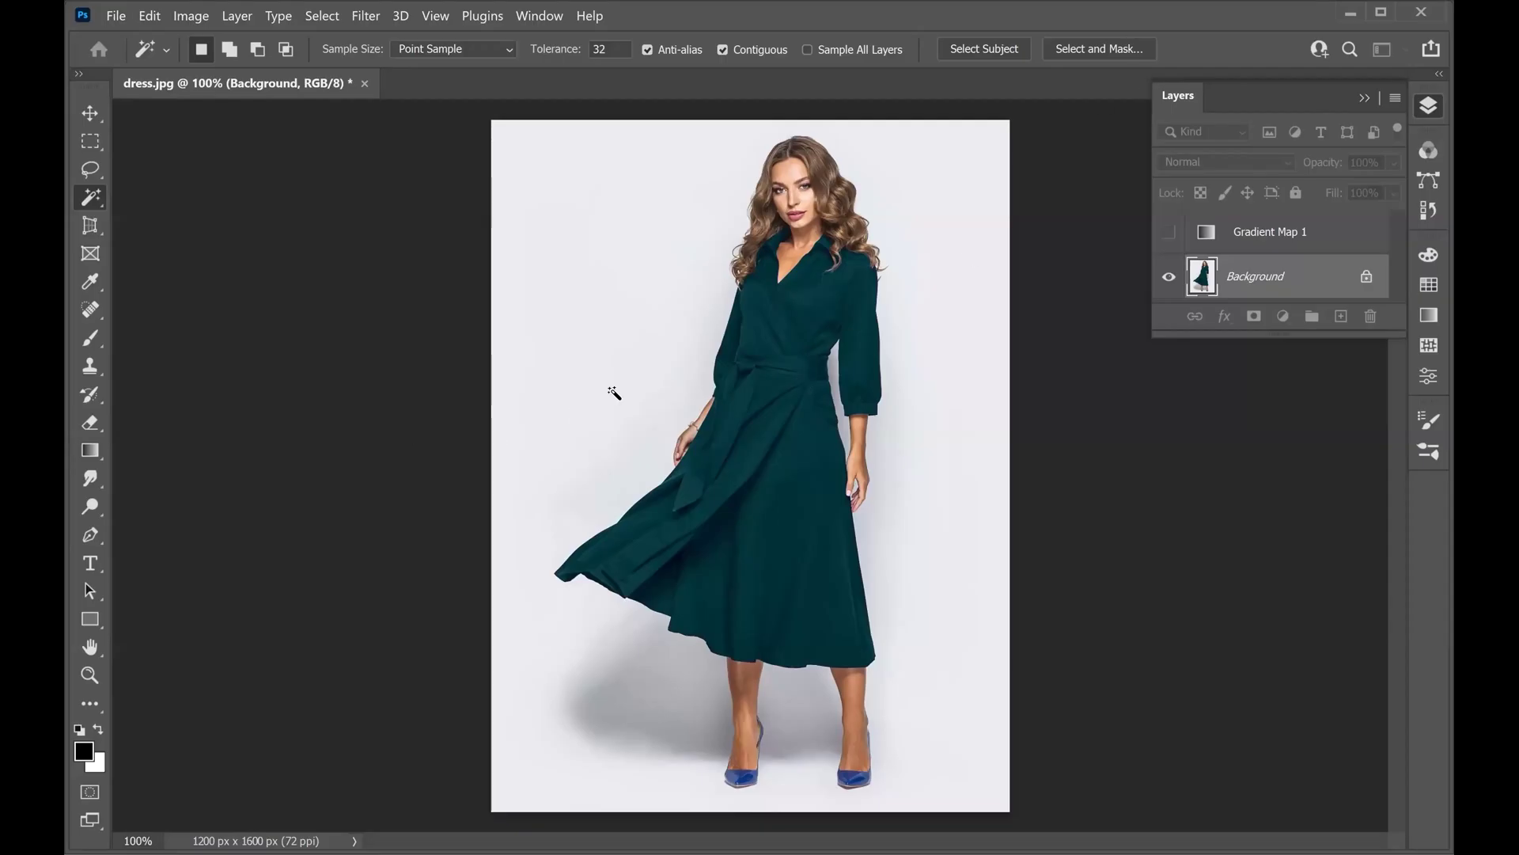
pyautogui.click(91, 113)
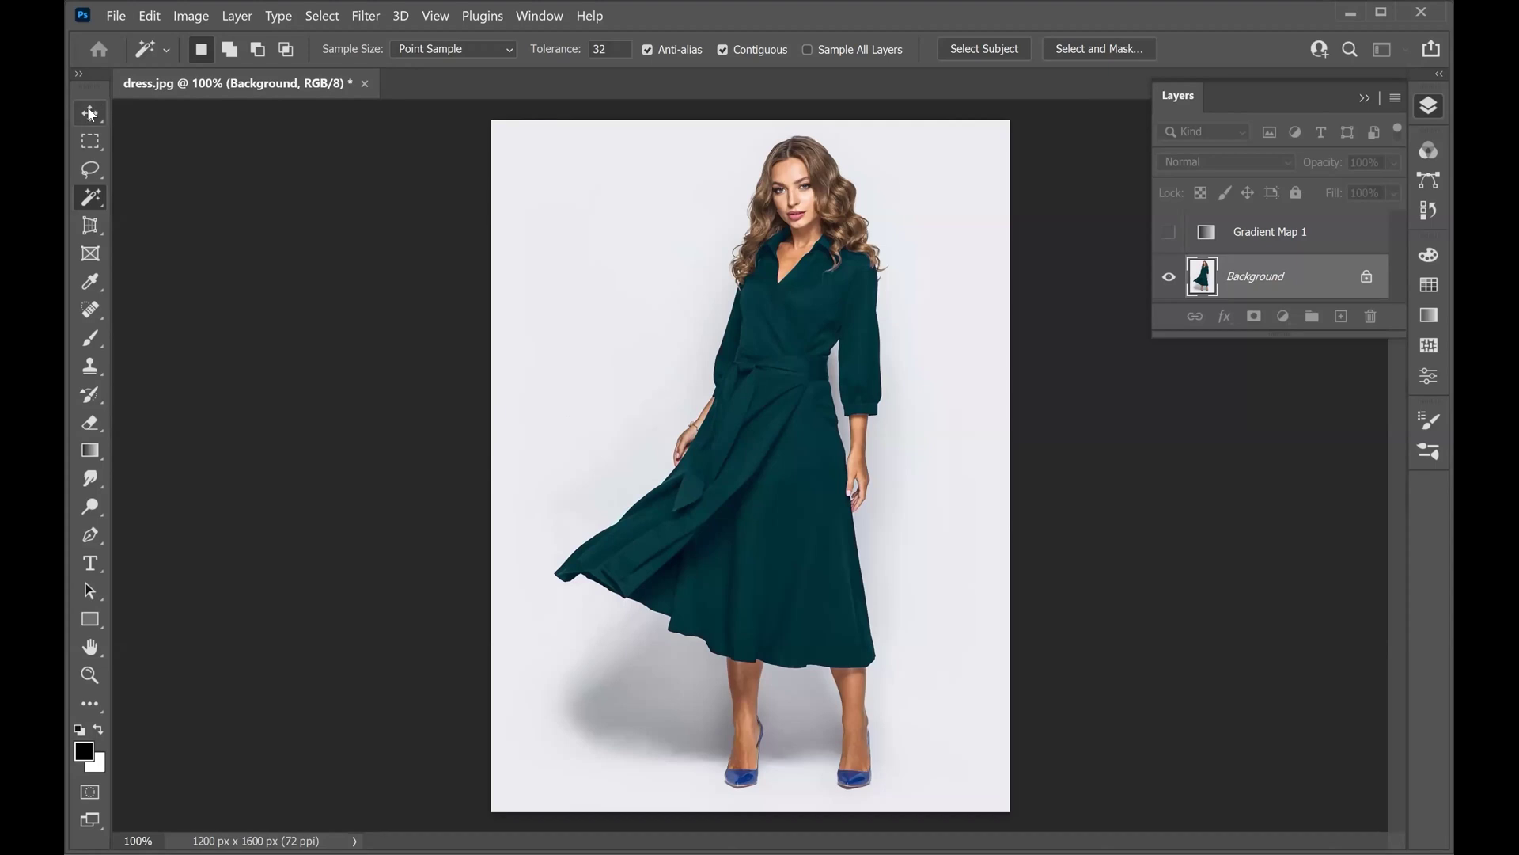
pyautogui.click(370, 176)
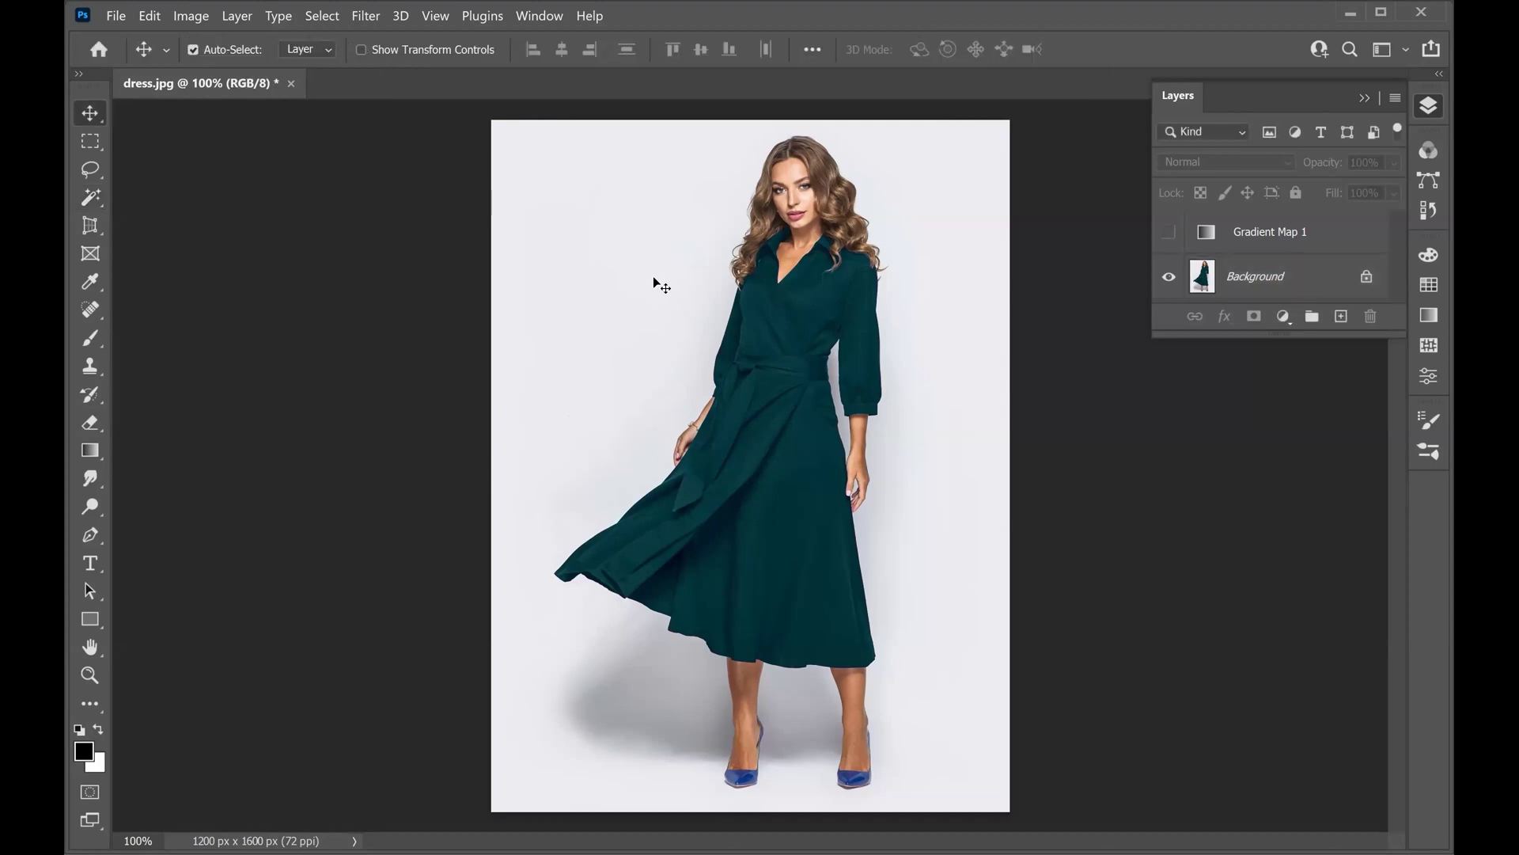
pyautogui.moveTo(1276, 230); pyautogui.dragTo(1368, 315)
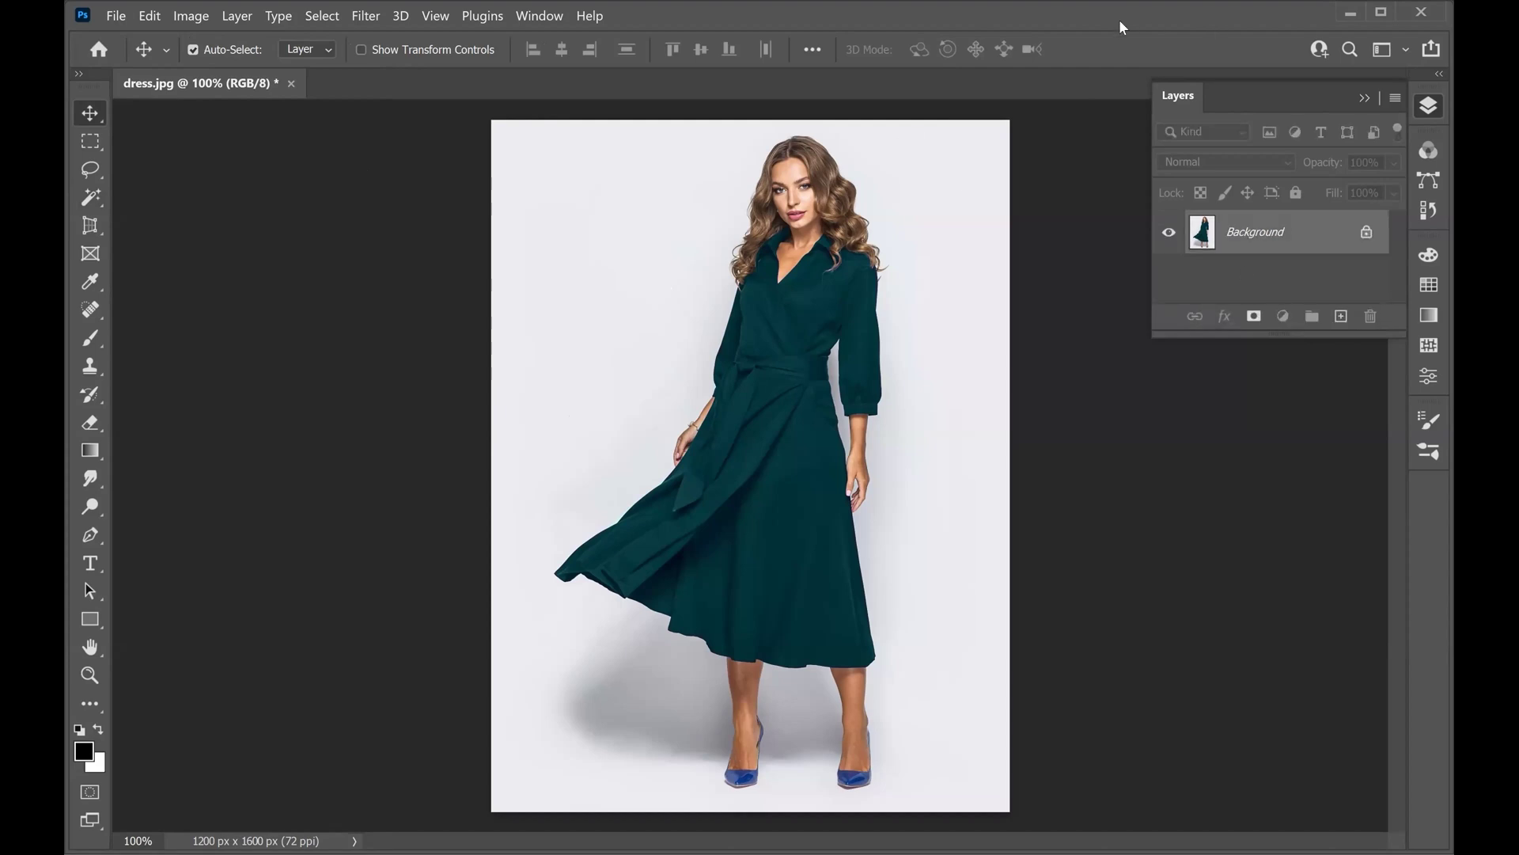
# Try to apply the Lighting Effects filter to the Background layer with a Point light and slightly raised exposure
pyautogui.click(366, 15)
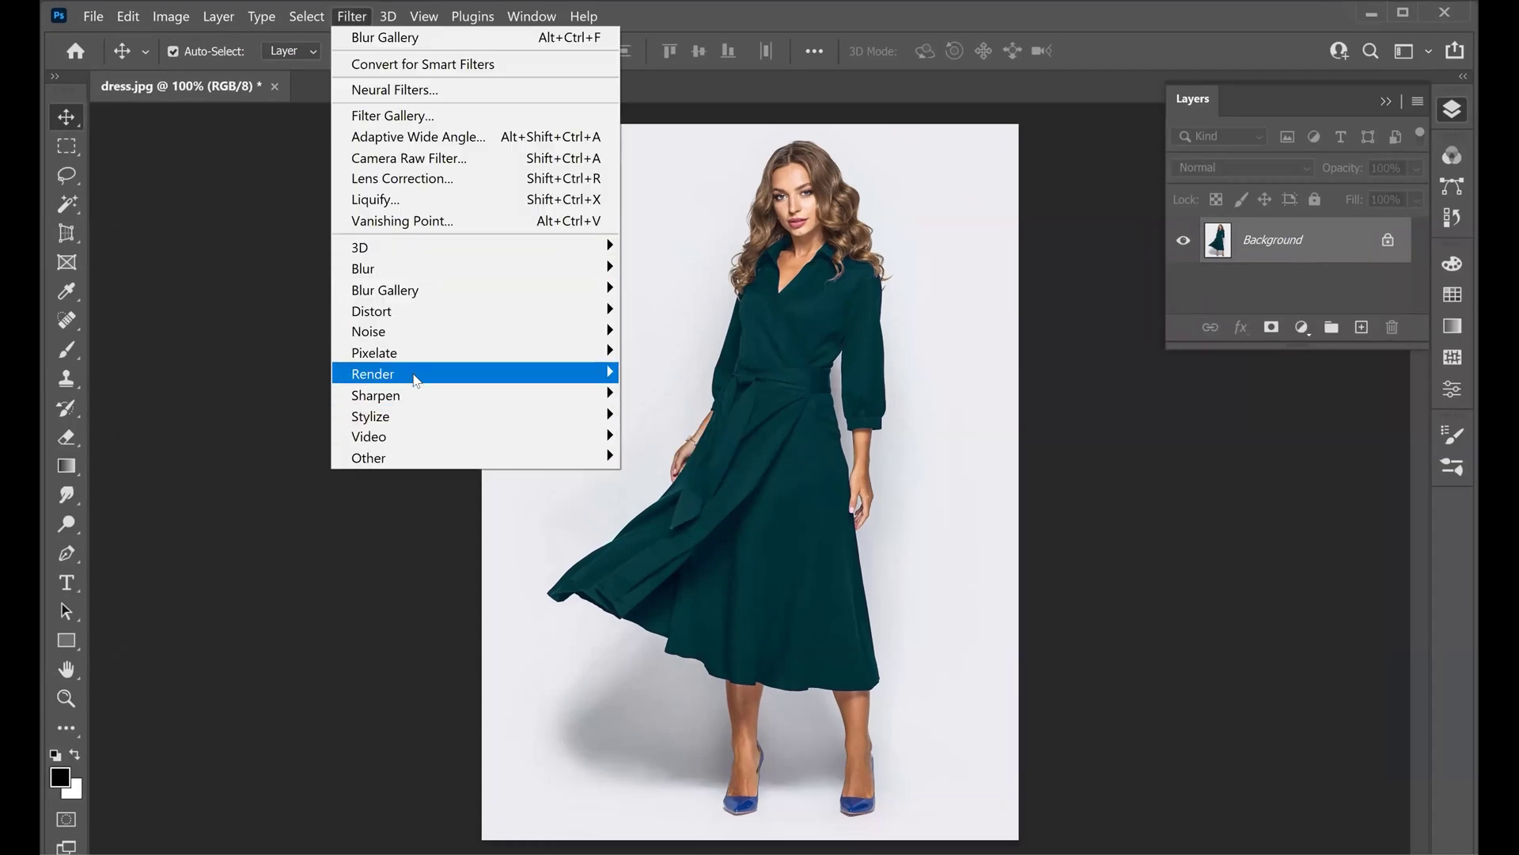
pyautogui.moveTo(413, 374)
pyautogui.click(679, 526)
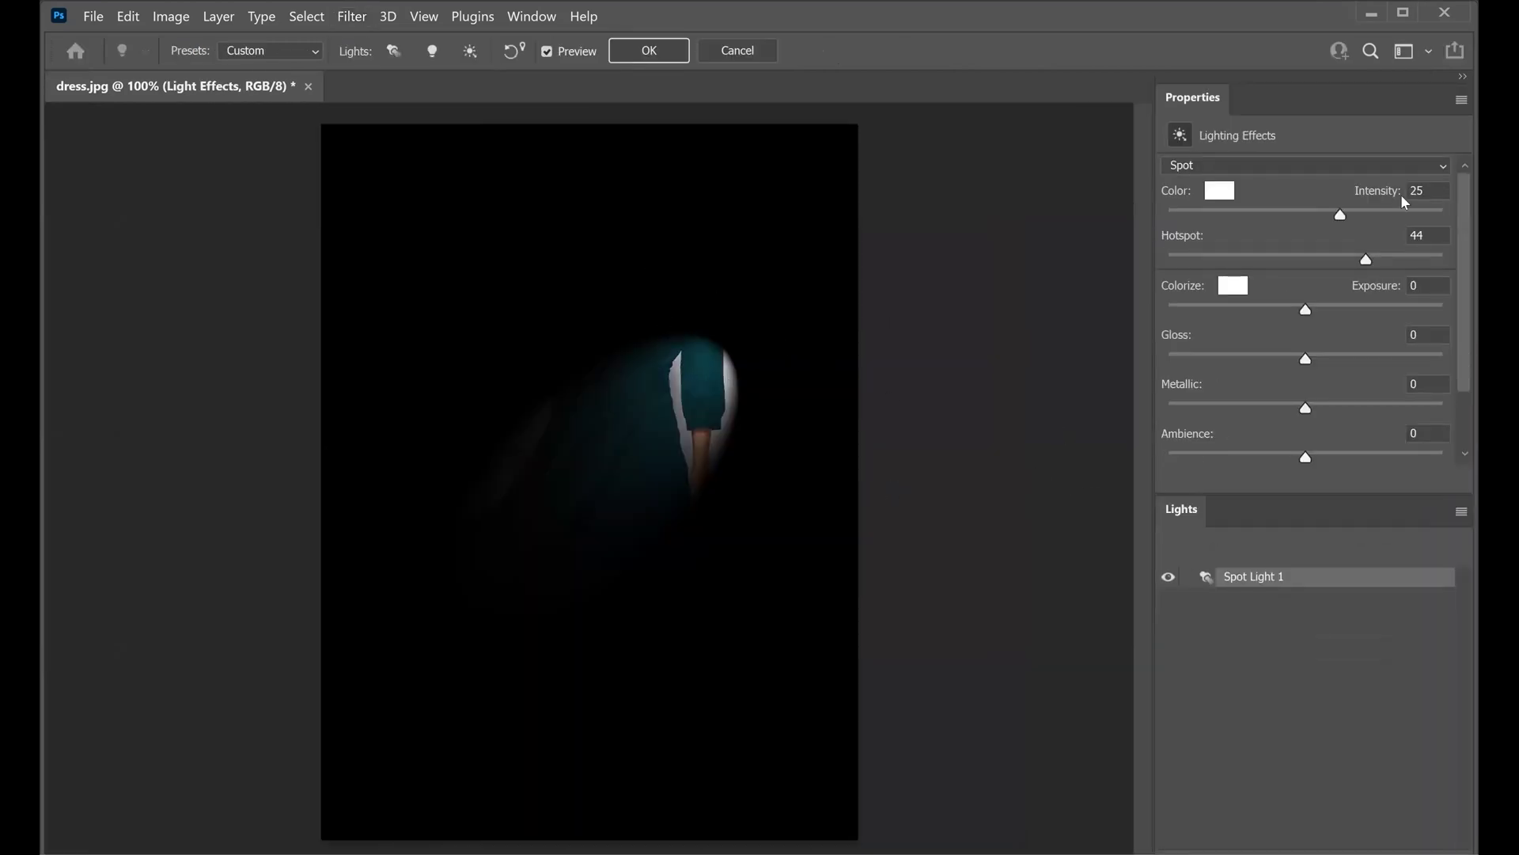
pyautogui.click(1239, 167)
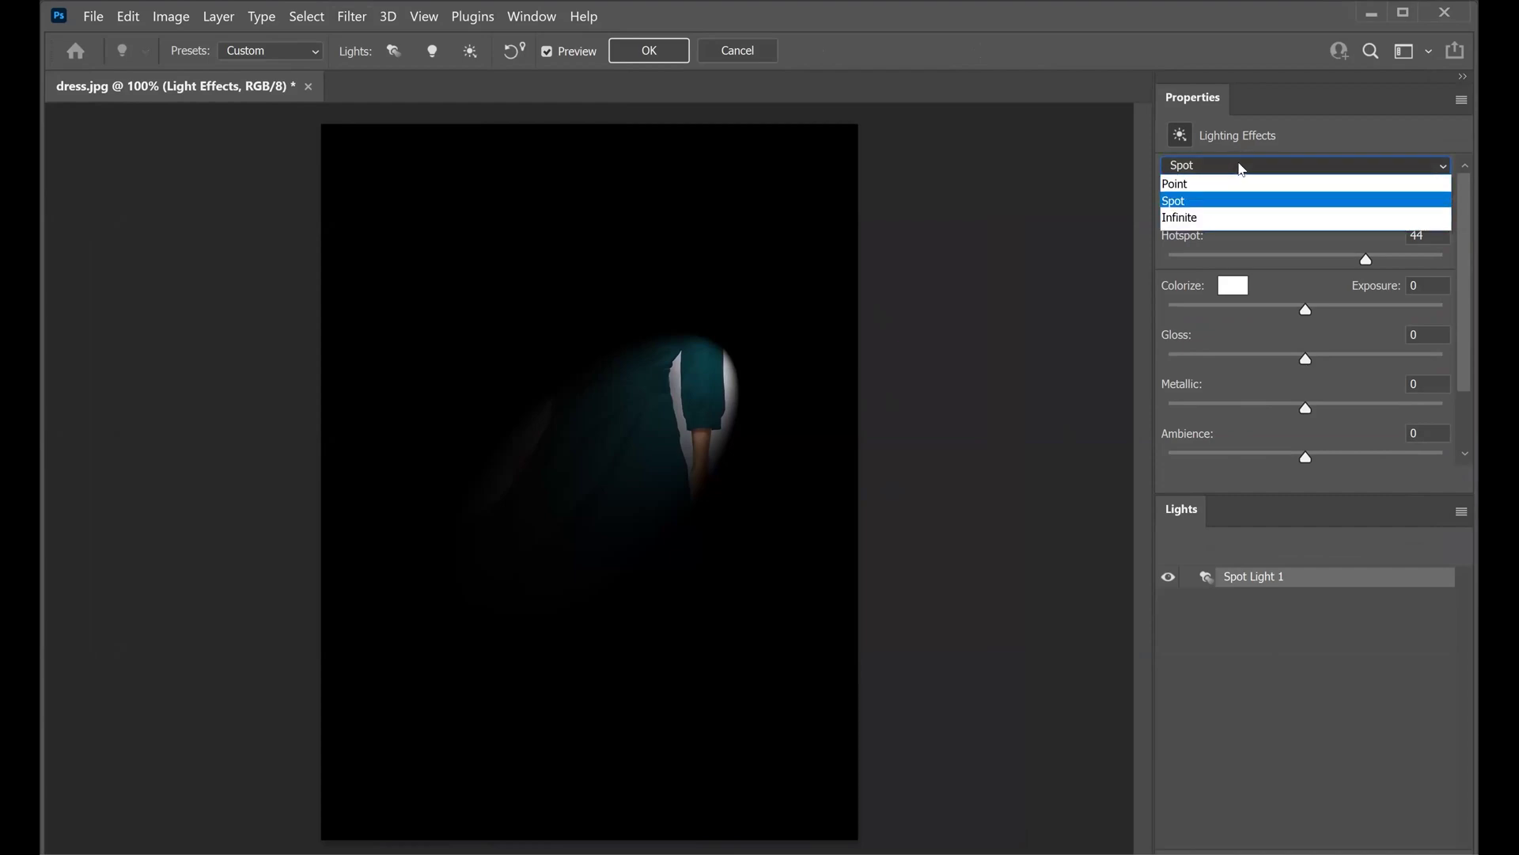
pyautogui.click(1246, 185)
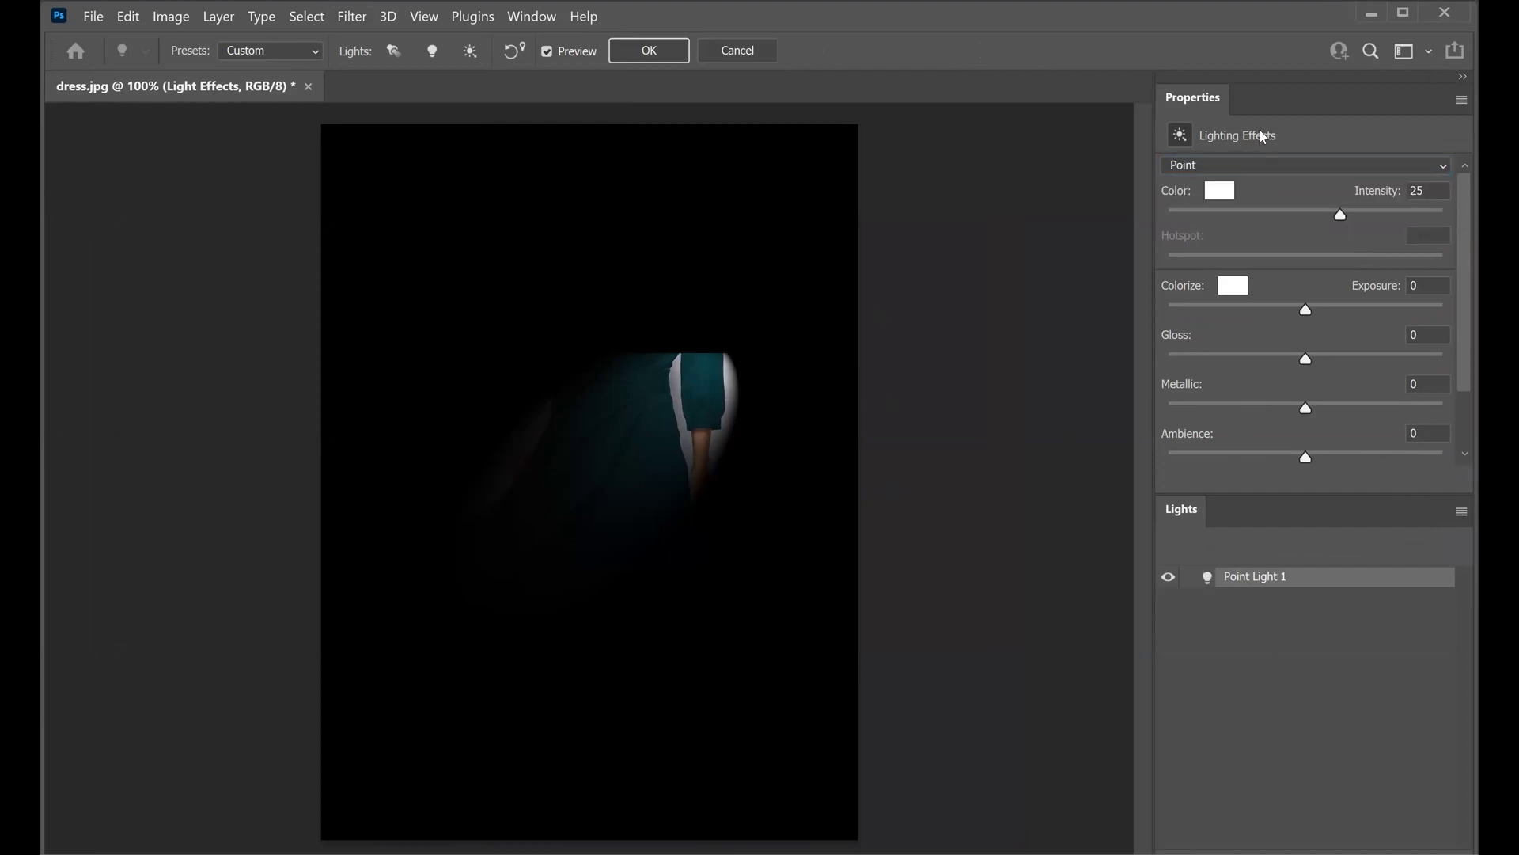
pyautogui.moveTo(1307, 311)
pyautogui.mouseDown()
pyautogui.moveTo(1338, 304)
pyautogui.moveTo(1325, 310)
pyautogui.mouseUp()
pyautogui.click(652, 50)
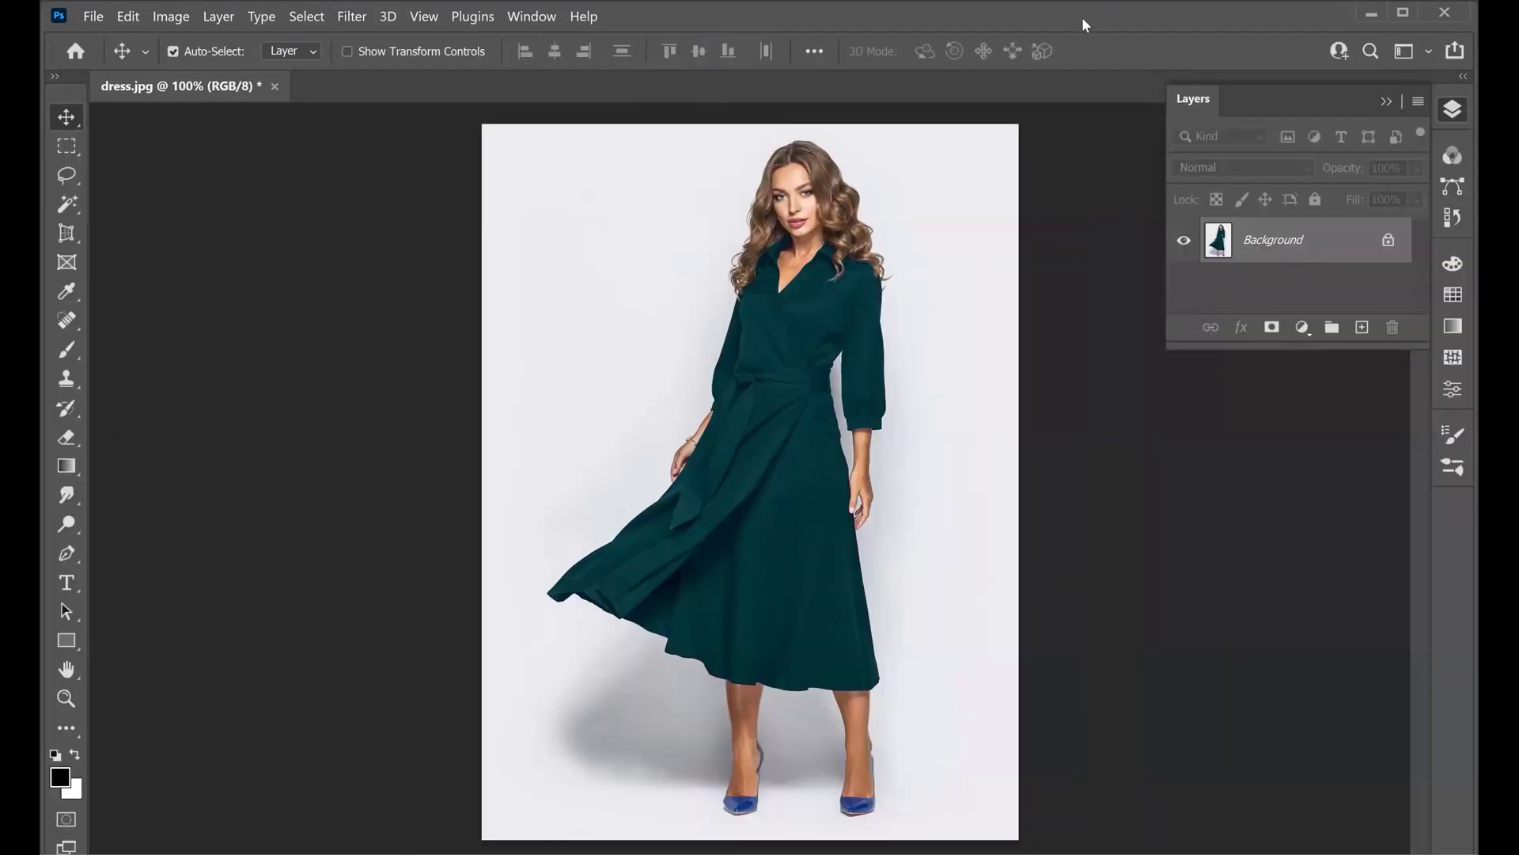
# Unlock the Background layer and try to start the Lighting Effects filter on it
pyautogui.click(1389, 242)
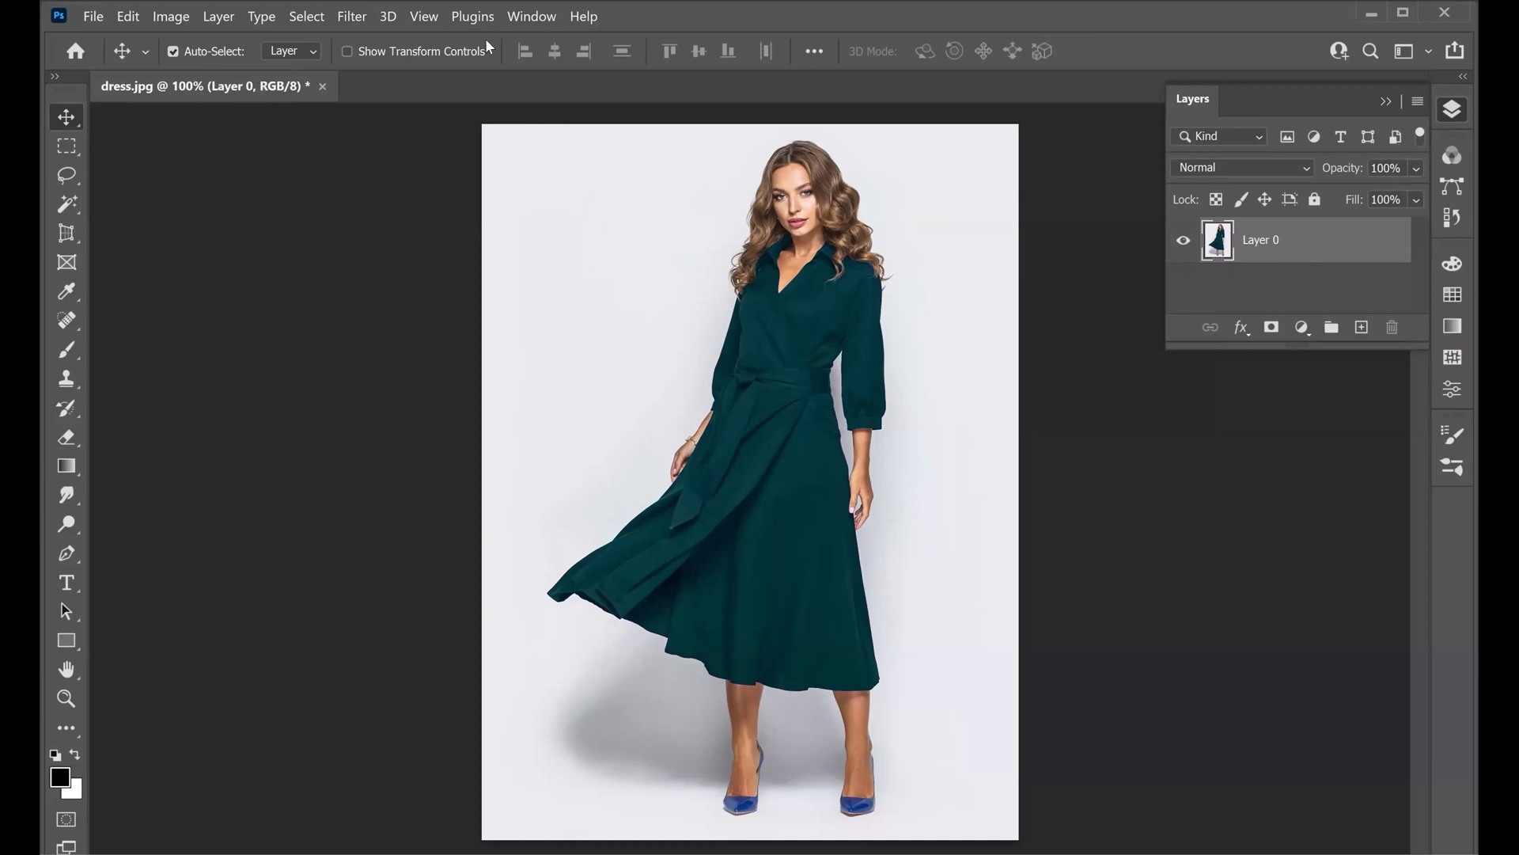
pyautogui.click(352, 16)
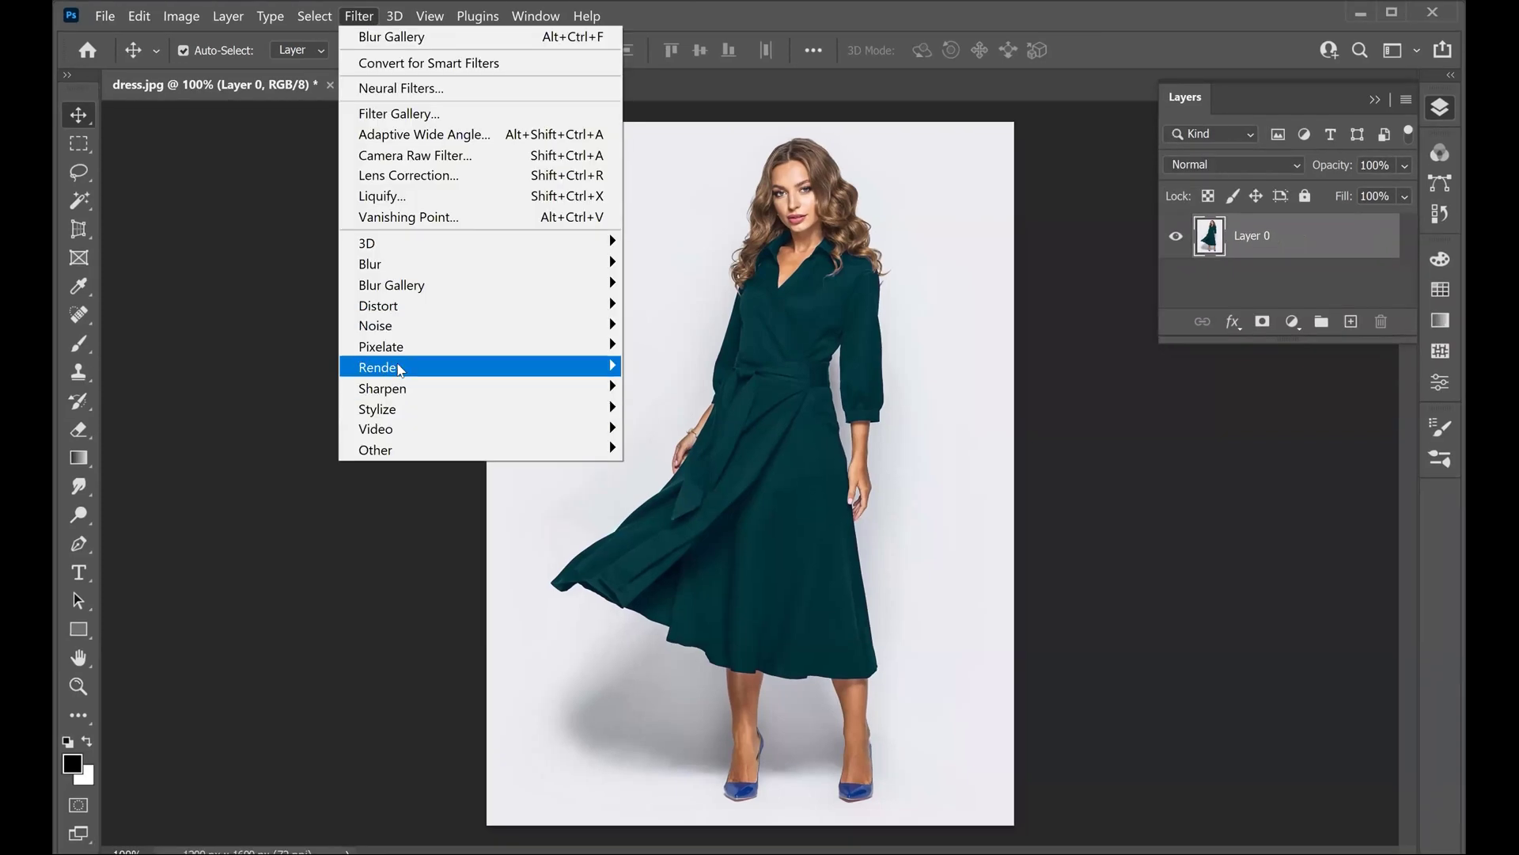
pyautogui.moveTo(394, 369)
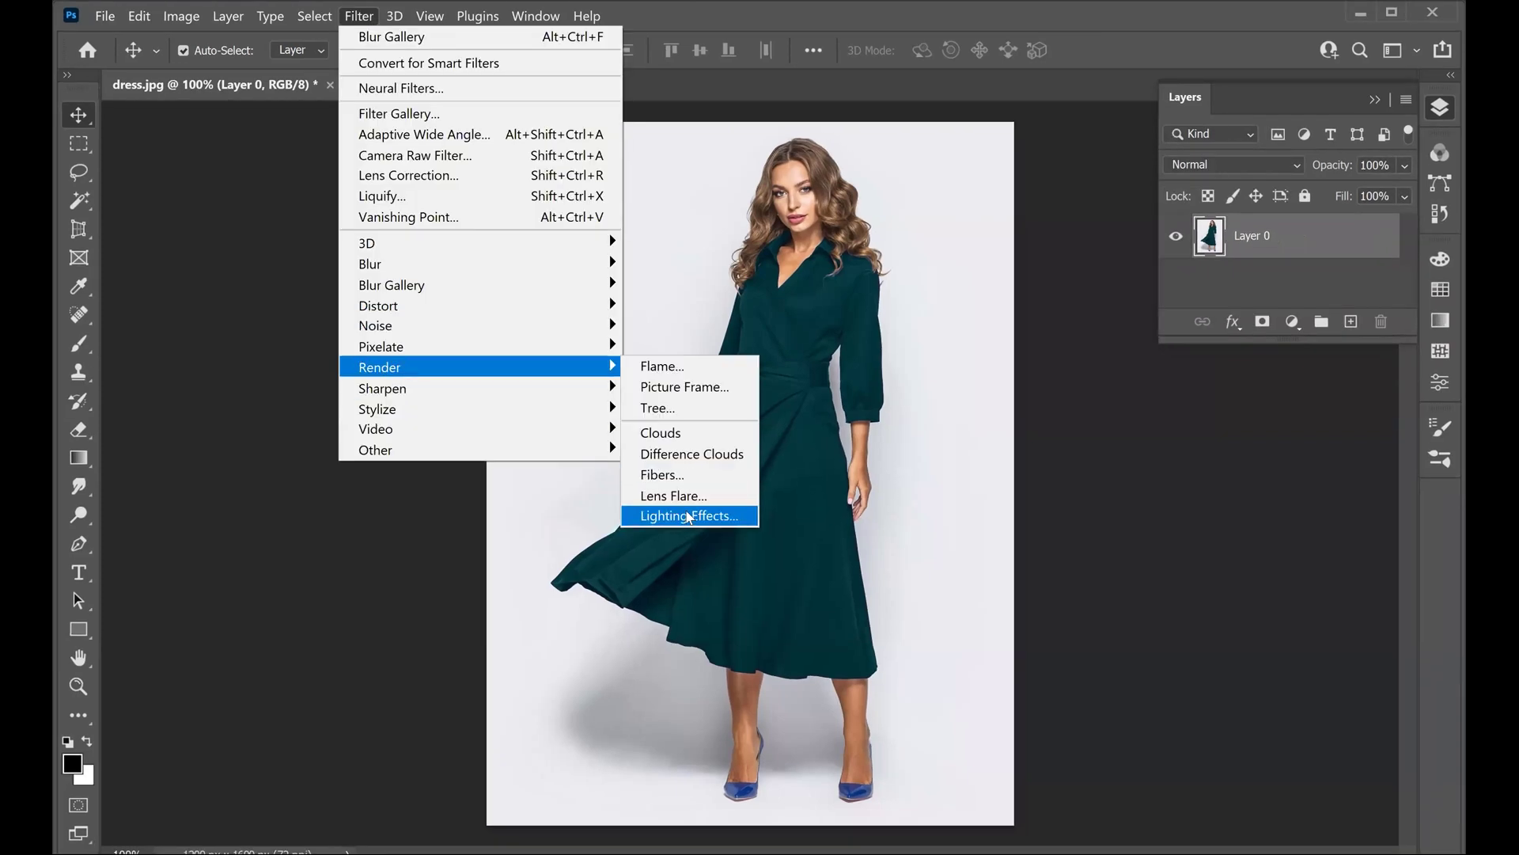
pyautogui.click(689, 515)
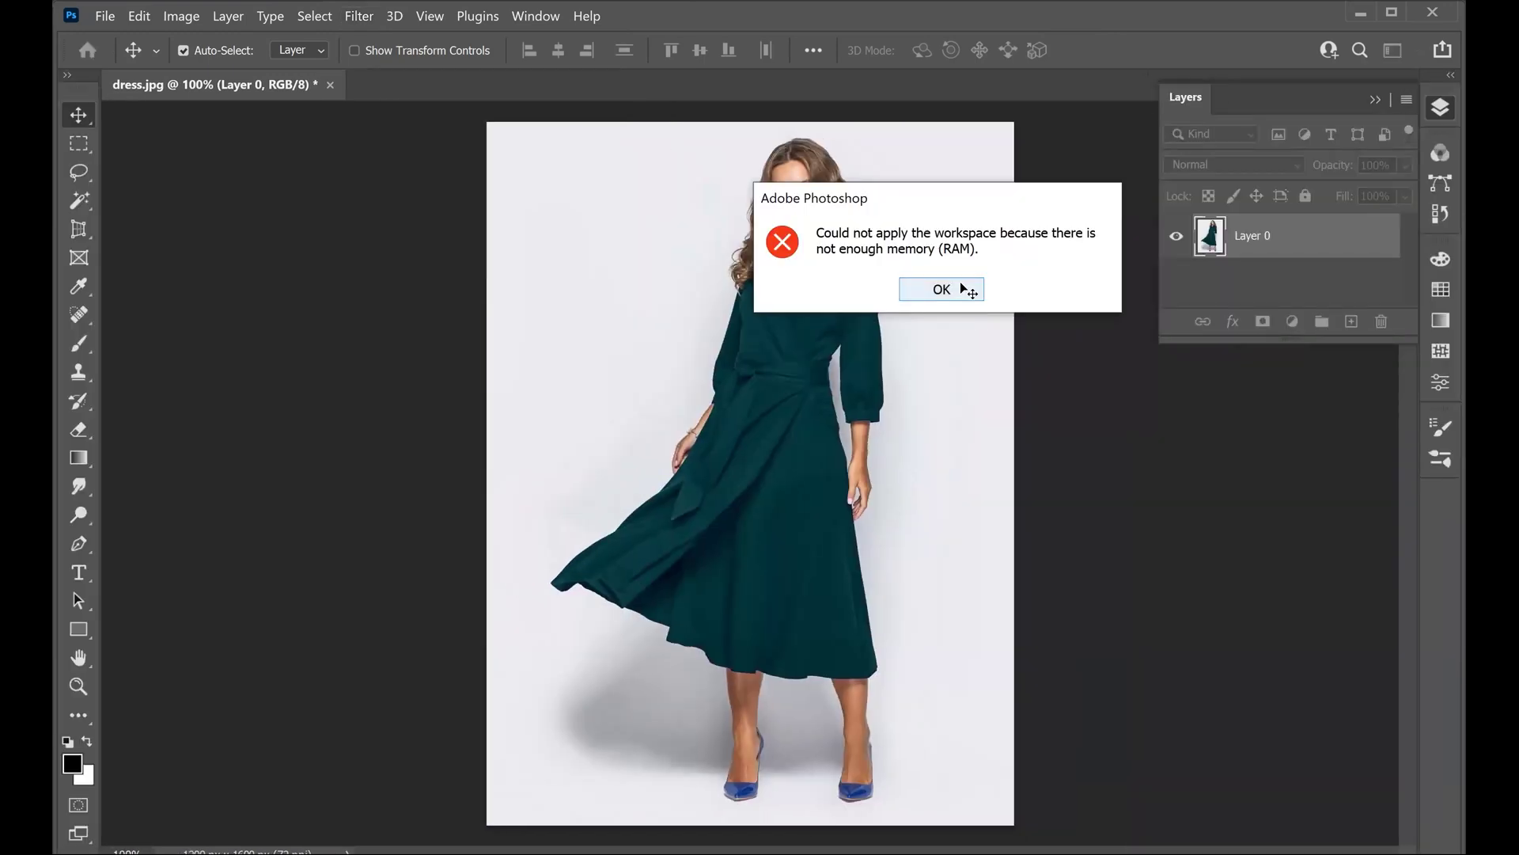
pyautogui.click(963, 289)
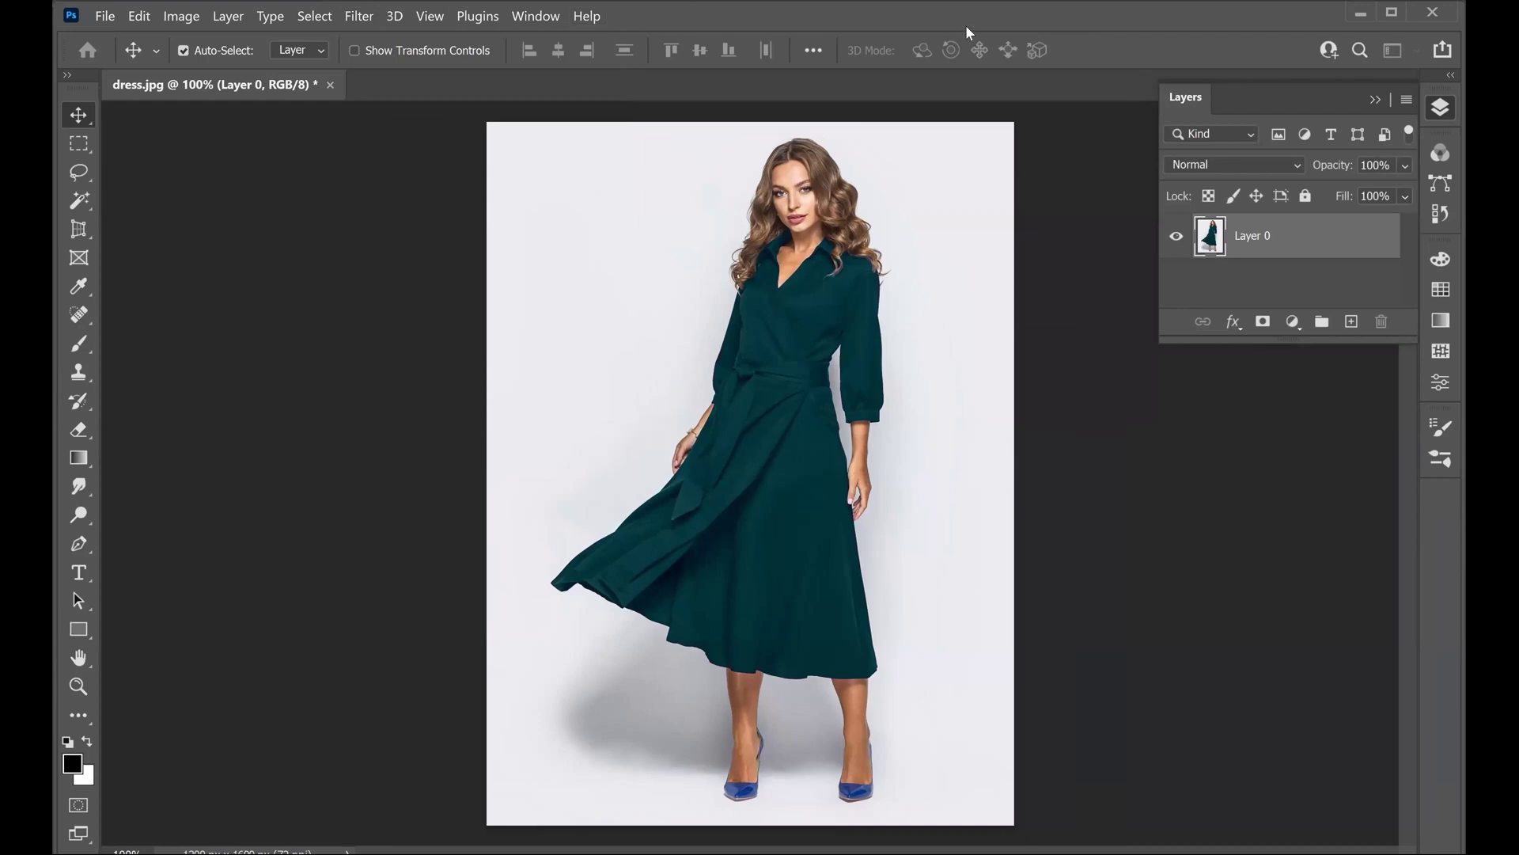
# Try the Lighting Effects filter on Layer 0 with a Spot light at intensity 100
pyautogui.click(360, 16)
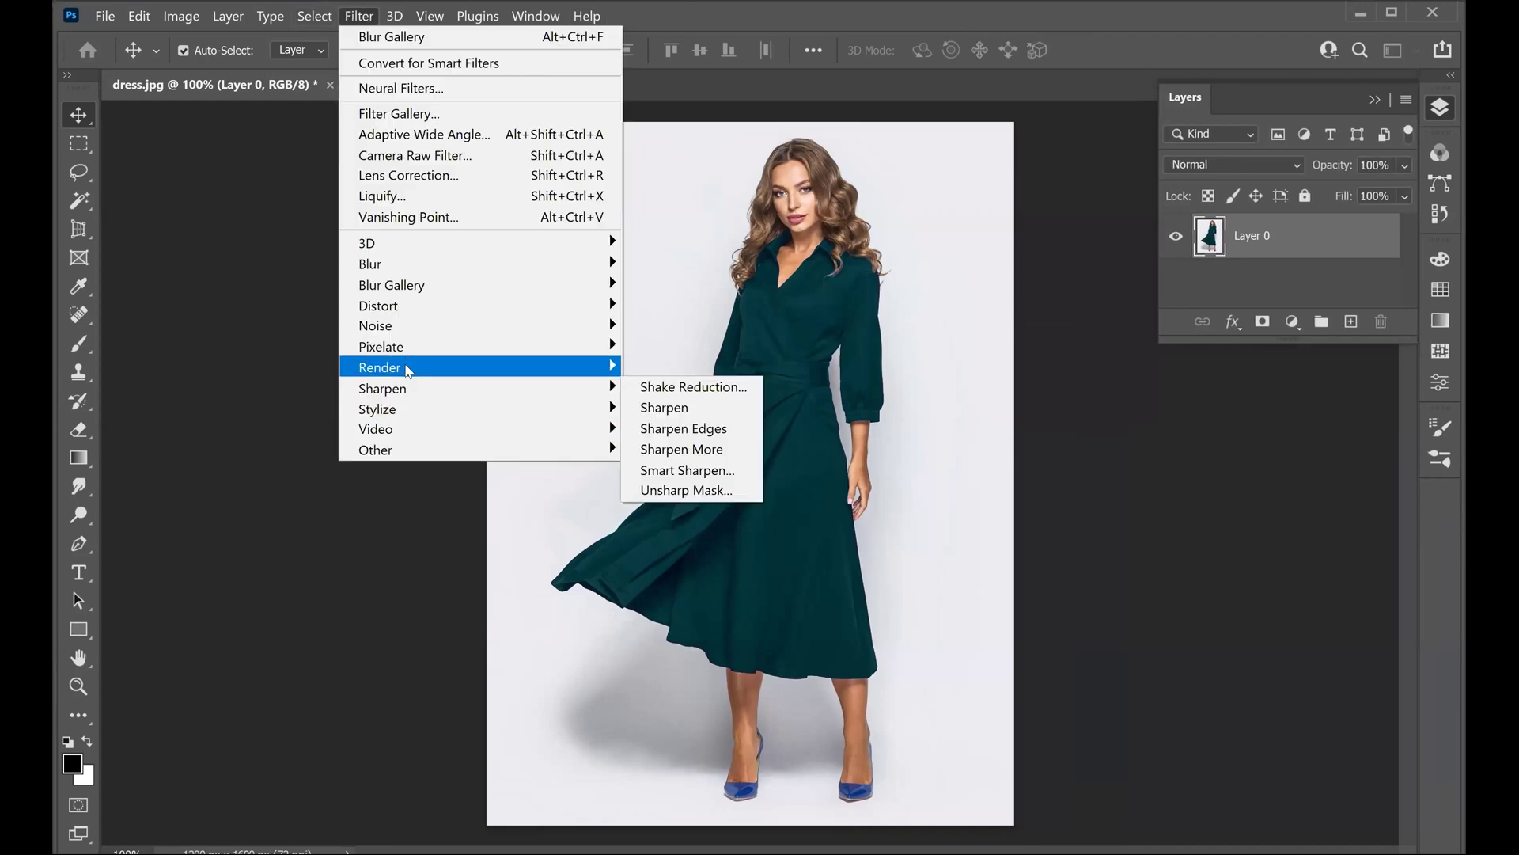
pyautogui.moveTo(408, 371)
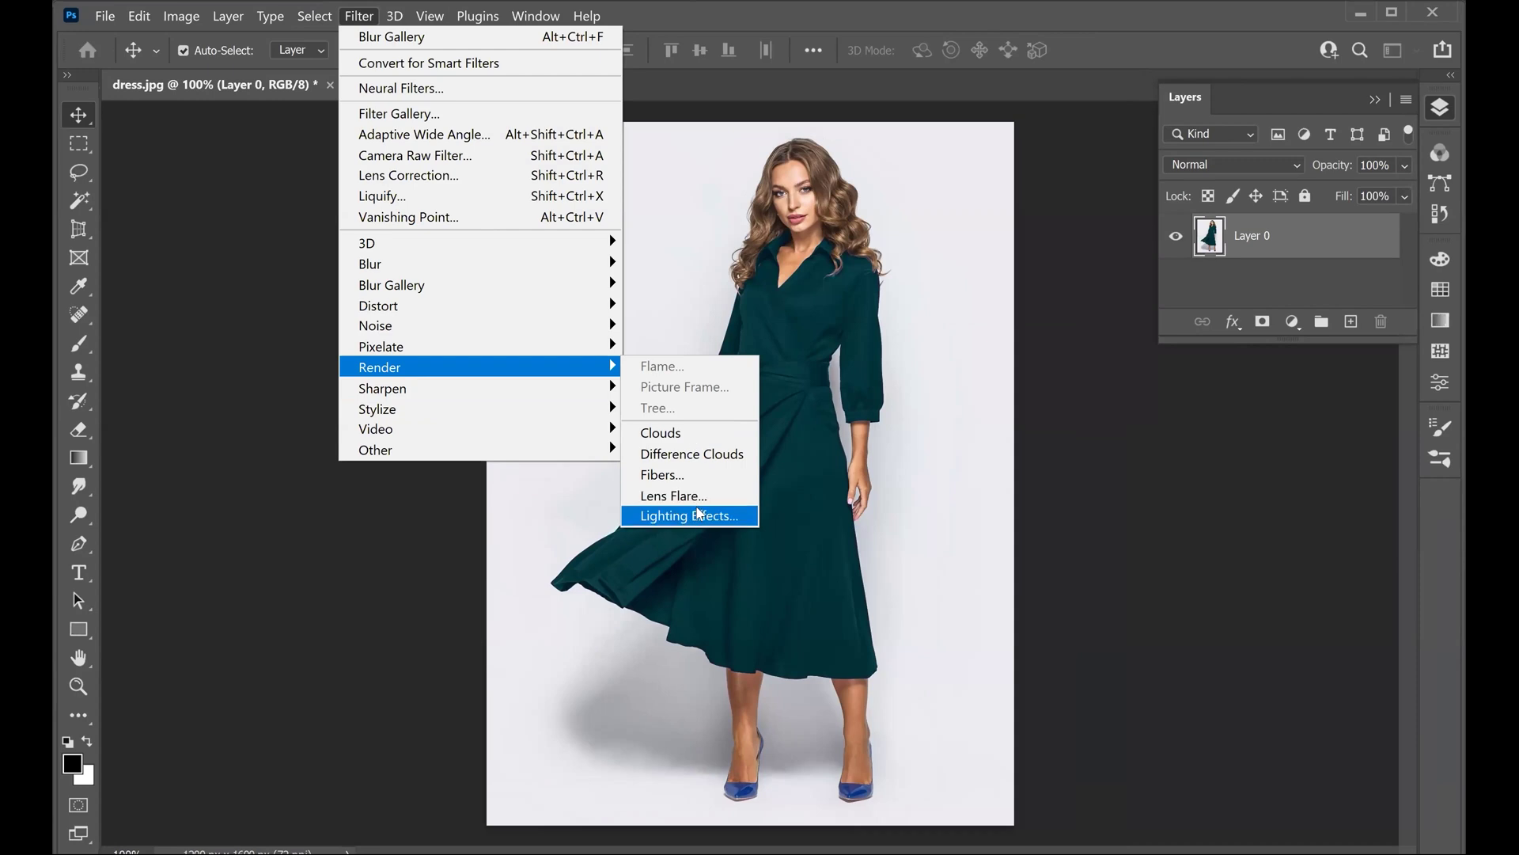
pyautogui.click(699, 519)
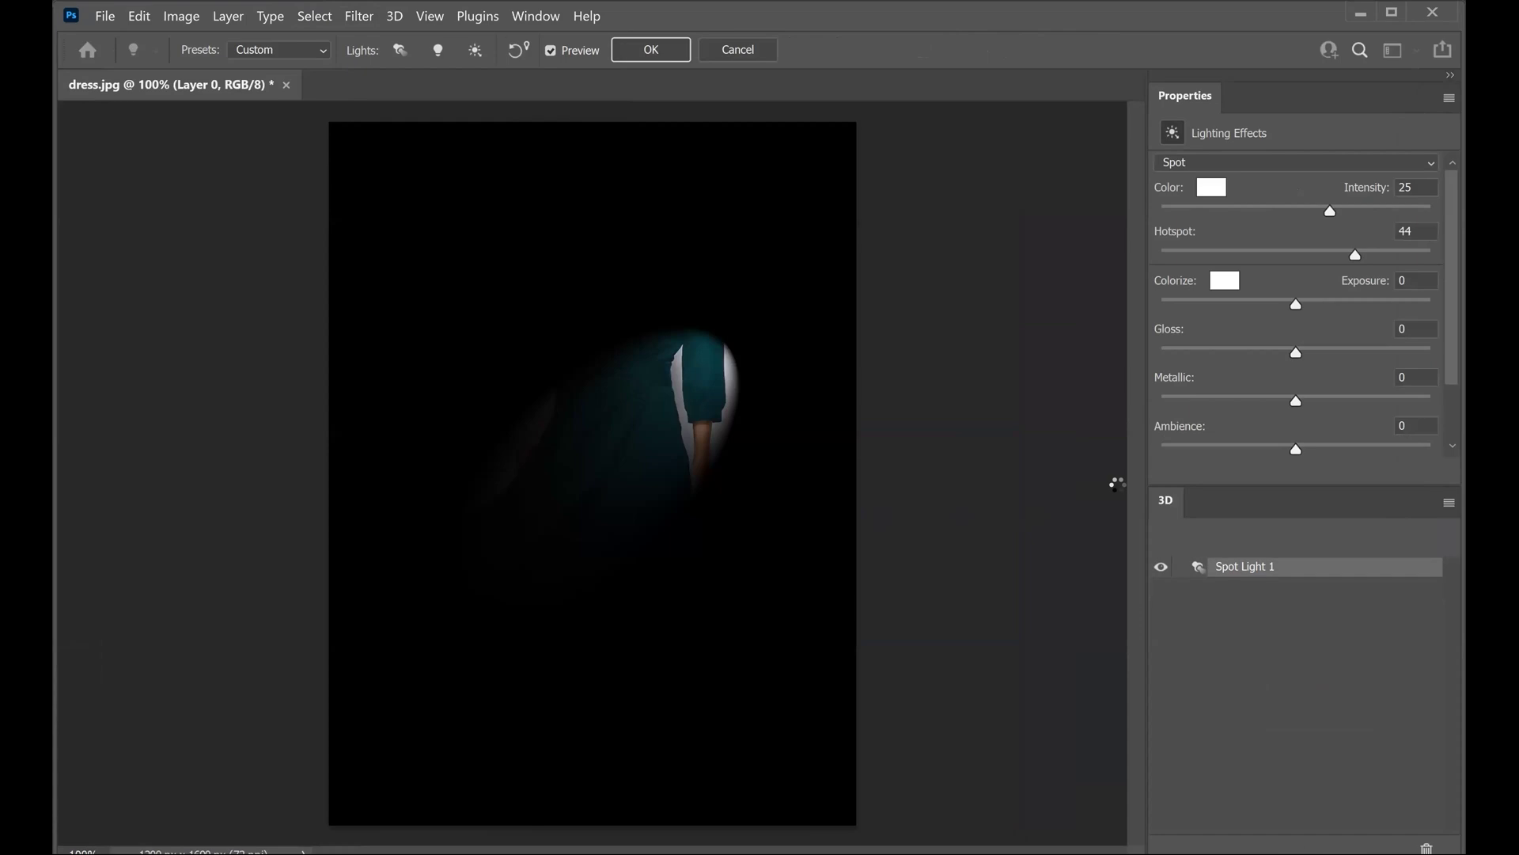
pyautogui.click(1274, 162)
pyautogui.click(1251, 197)
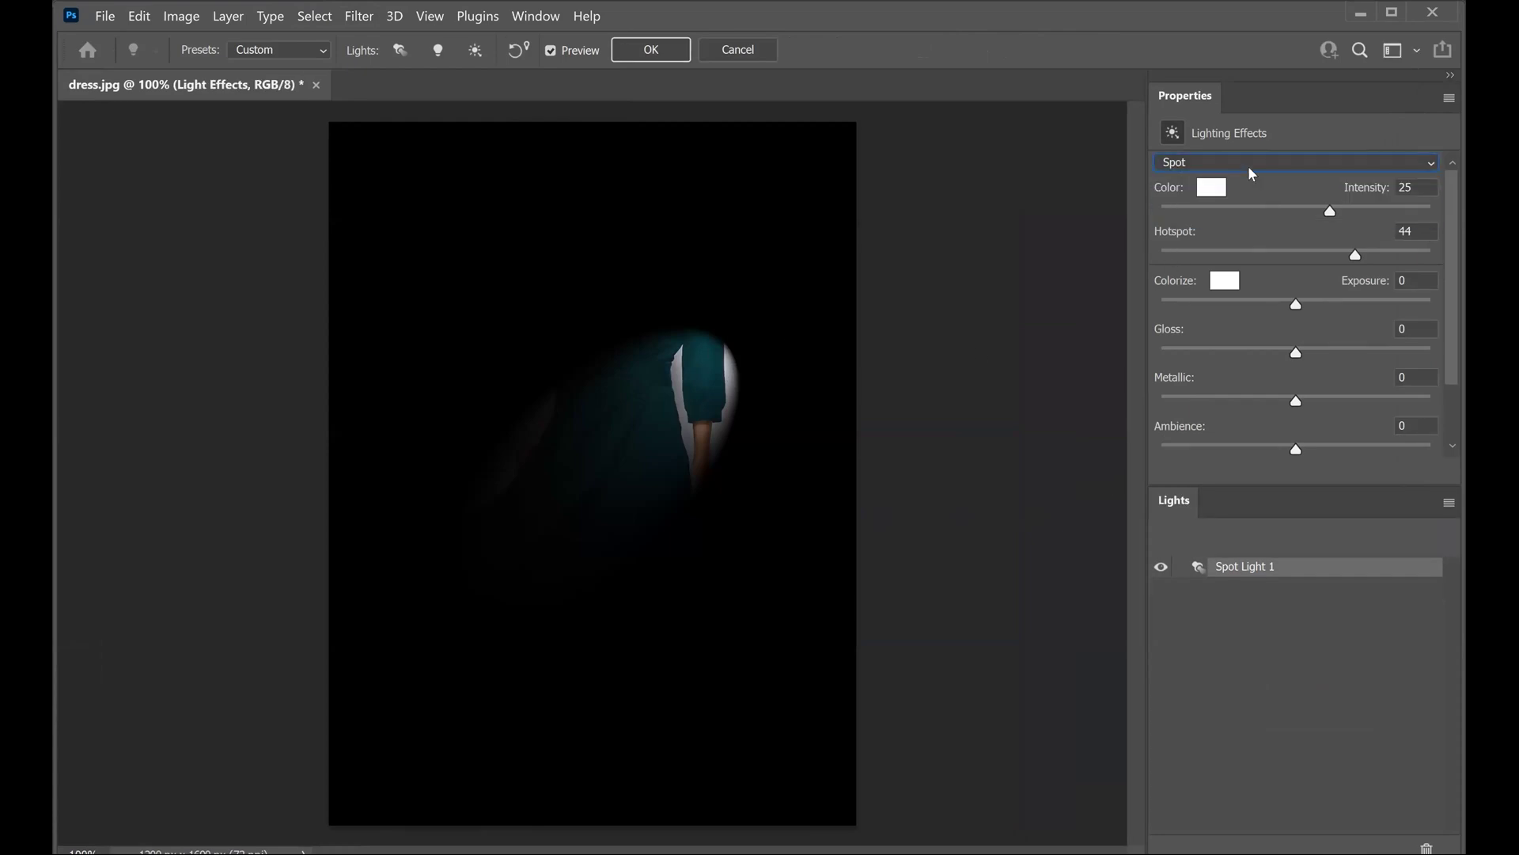
pyautogui.click(1252, 167)
pyautogui.click(1246, 192)
pyautogui.moveTo(1320, 209); pyautogui.dragTo(1285, 210)
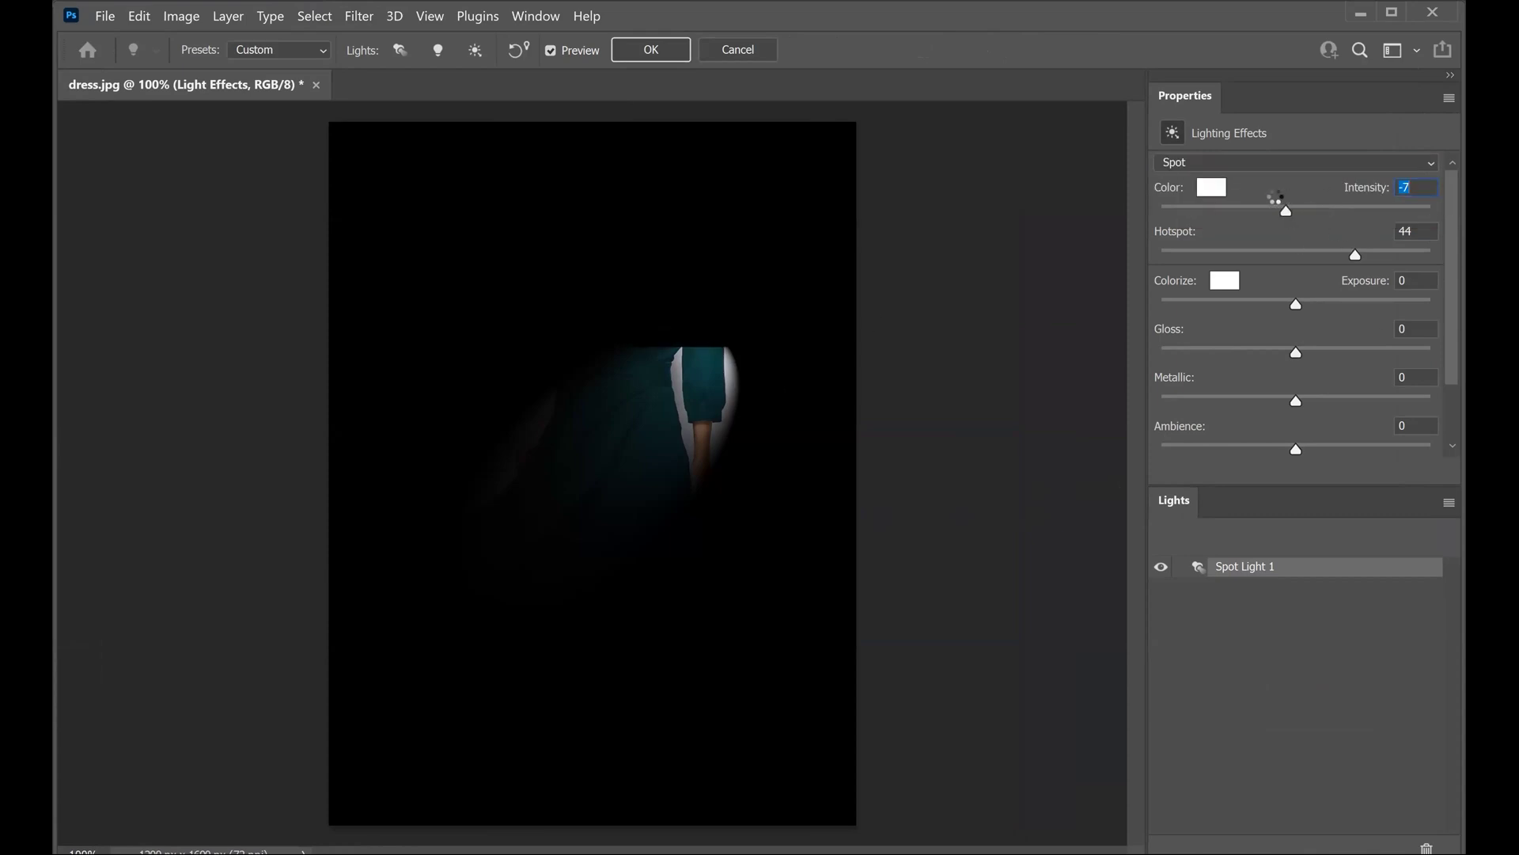
pyautogui.write('100')
pyautogui.press('Return')
# Try exposure 27, gloss 10 and metallic 68 on the spot light, and cancel the Lighting Effects filter
pyautogui.moveTo(1358, 303); pyautogui.dragTo(1333, 304)
pyautogui.moveTo(1295, 352); pyautogui.dragTo(1386, 399)
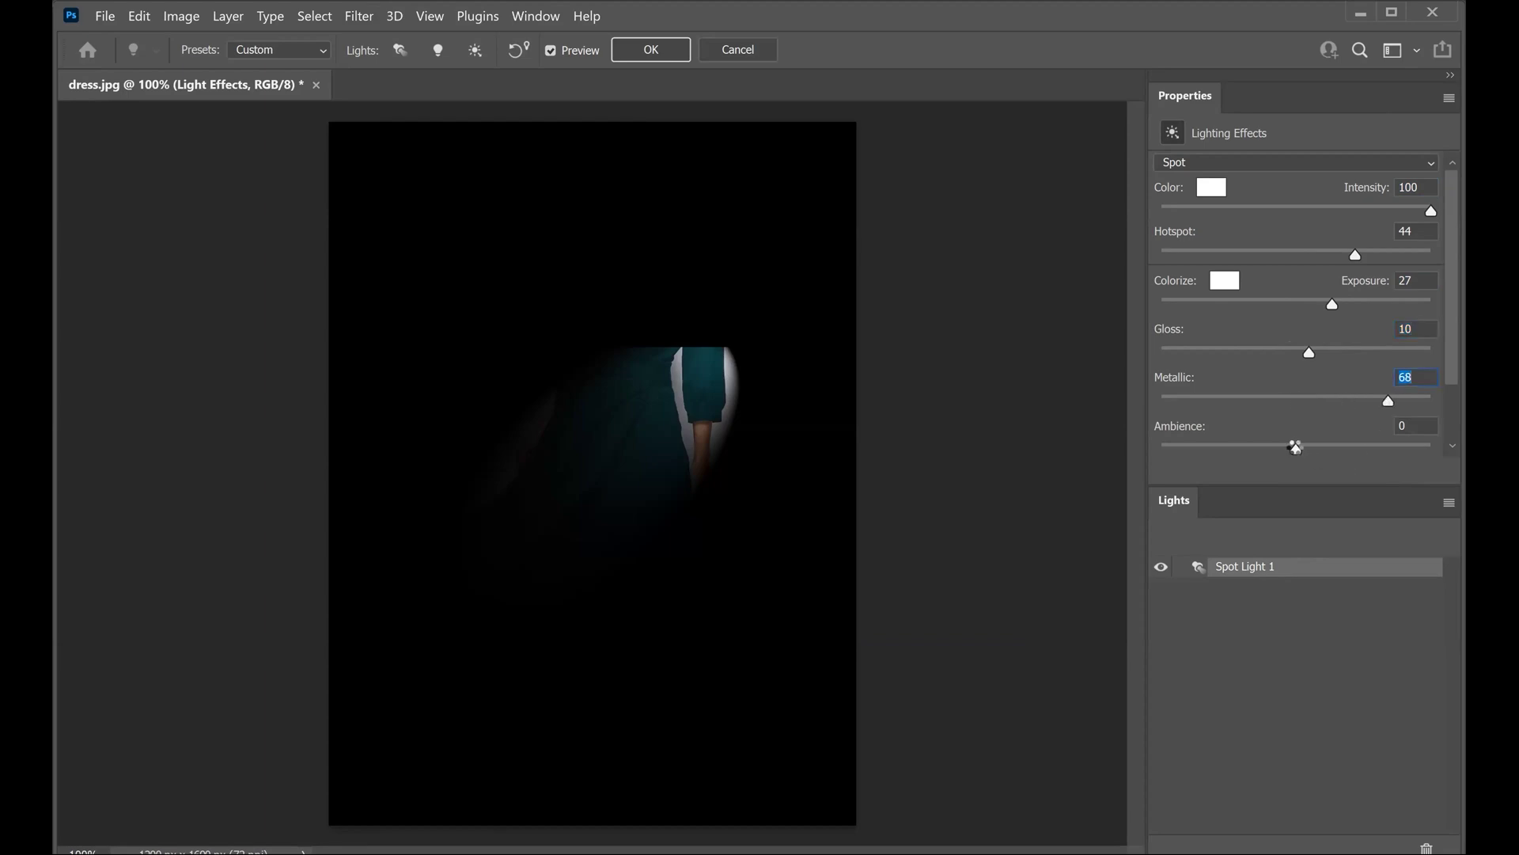
pyautogui.click(1295, 447)
pyautogui.click(726, 55)
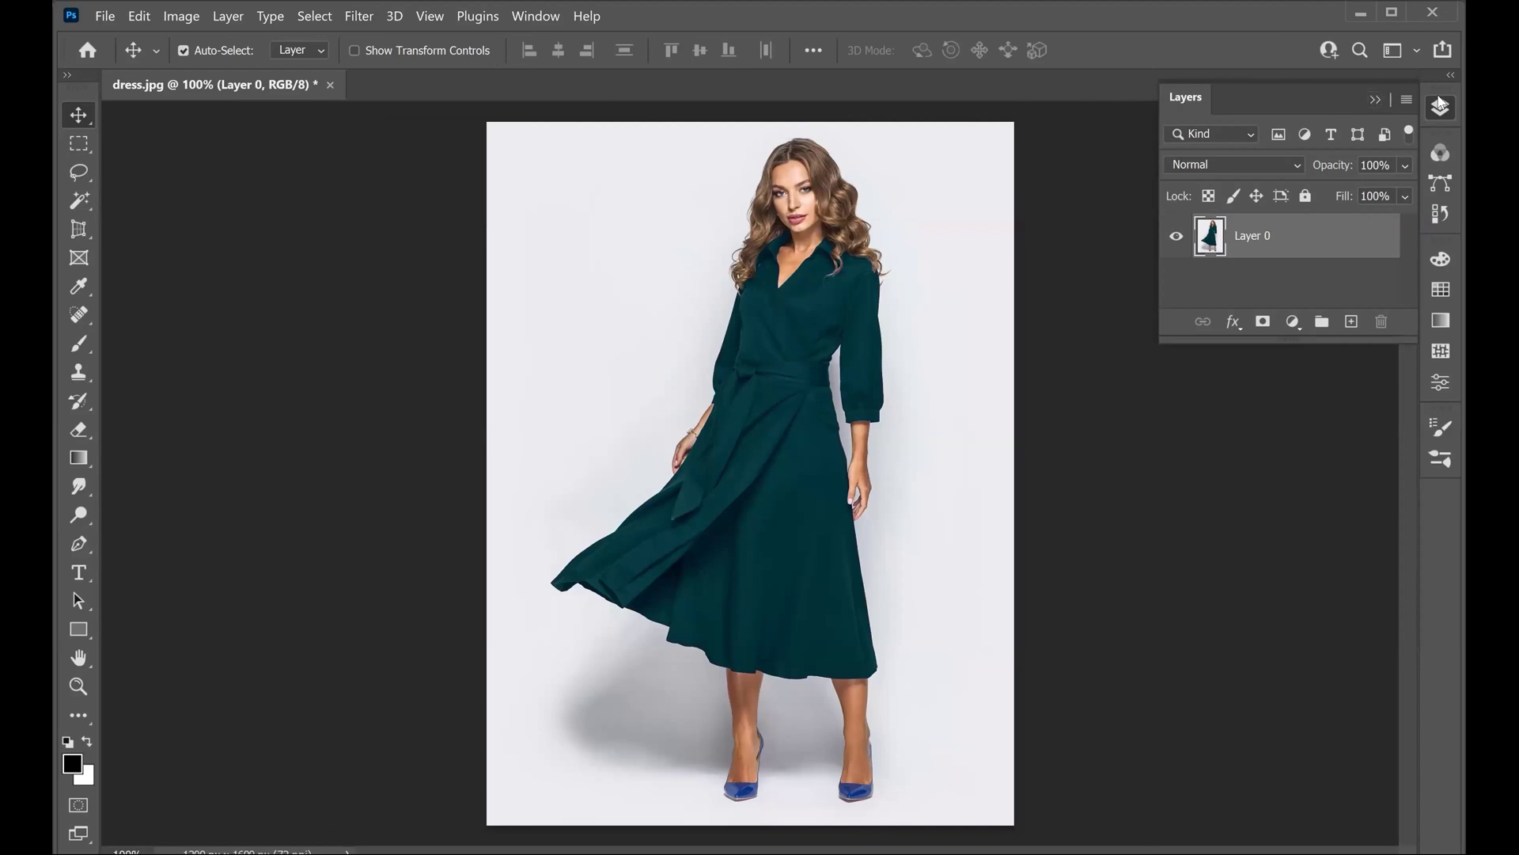
# Close the dress.jpg document
pyautogui.click(1441, 104)
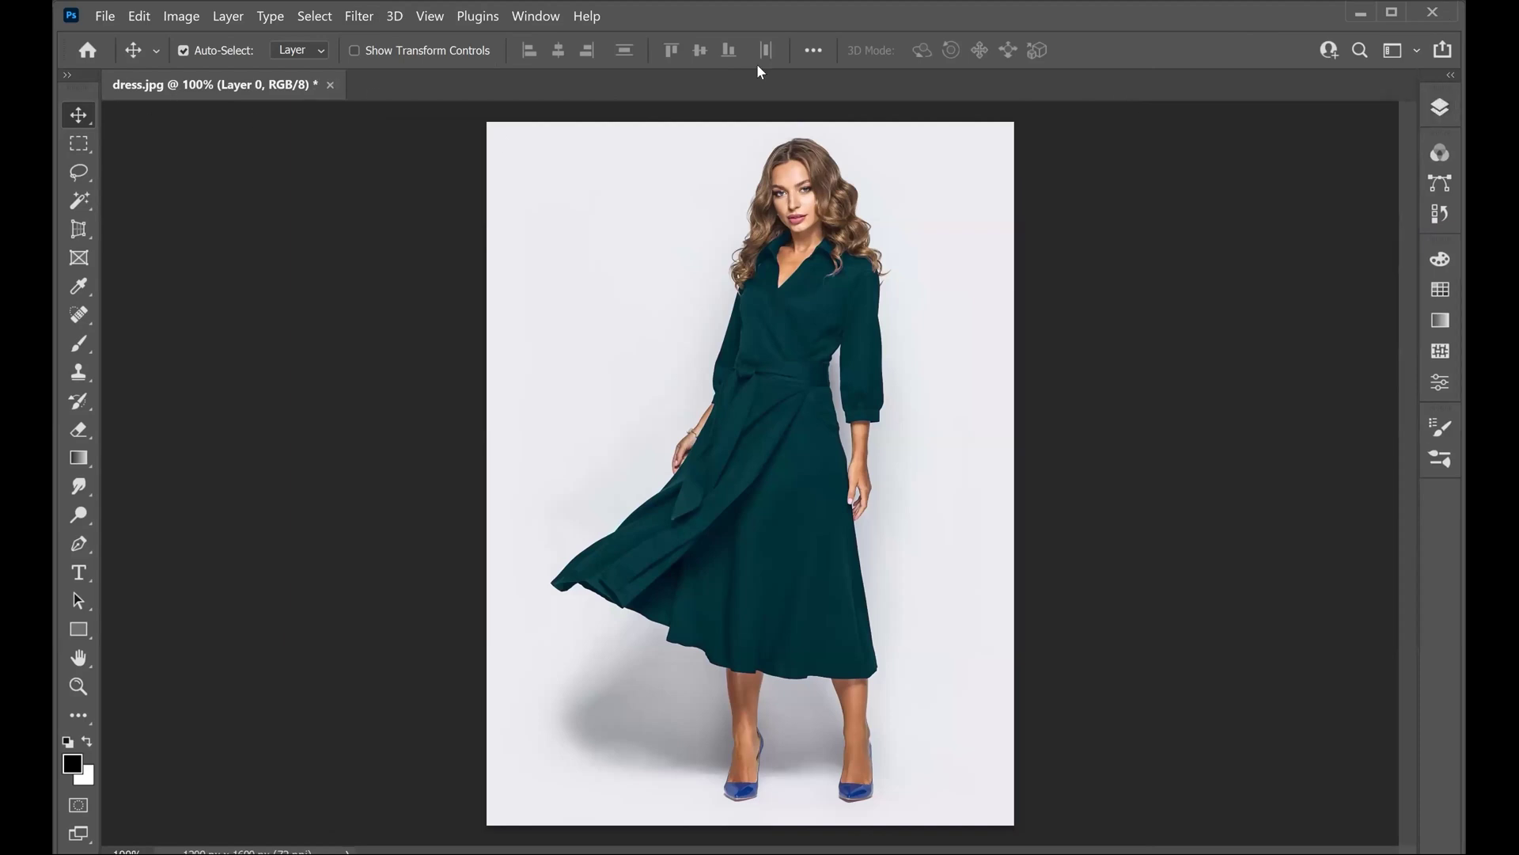
pyautogui.click(329, 85)
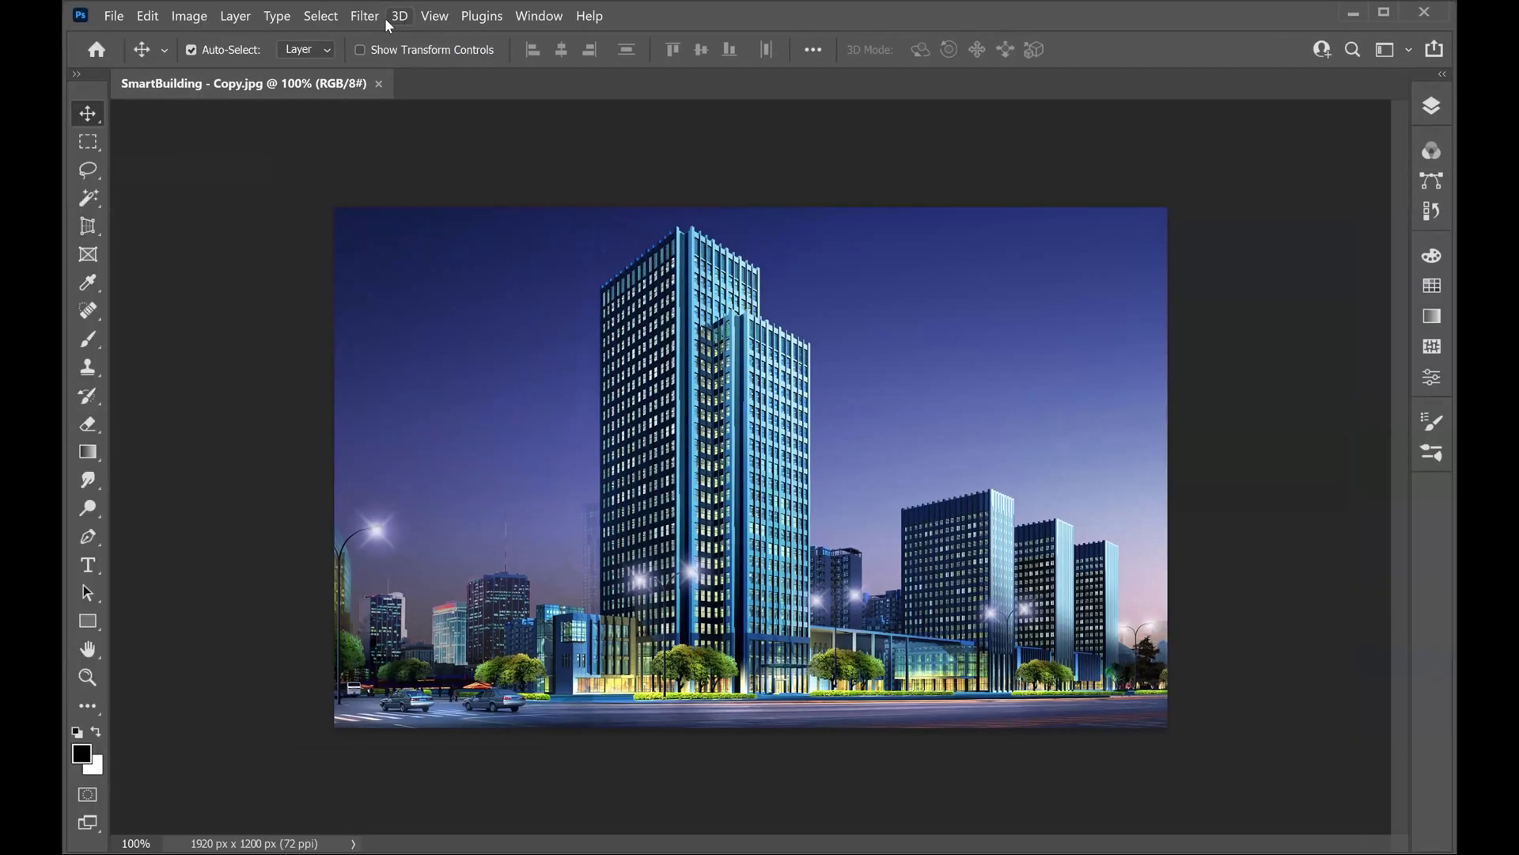
# Try to start the Lighting Effects filter on the SmartBuilding - Copy.jpg photo
pyautogui.click(364, 16)
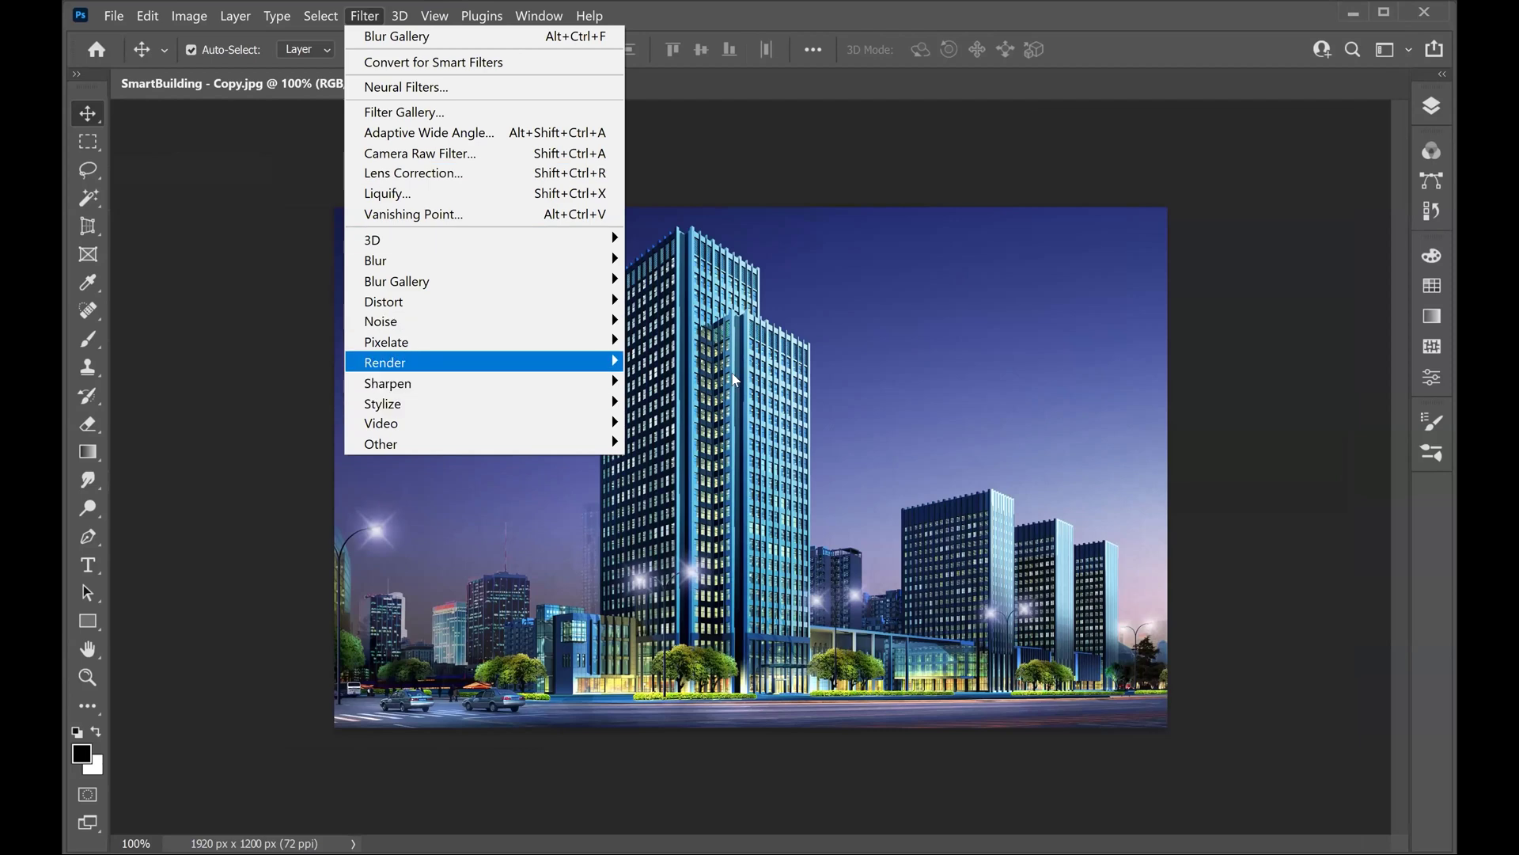
pyautogui.moveTo(406, 362)
pyautogui.click(728, 511)
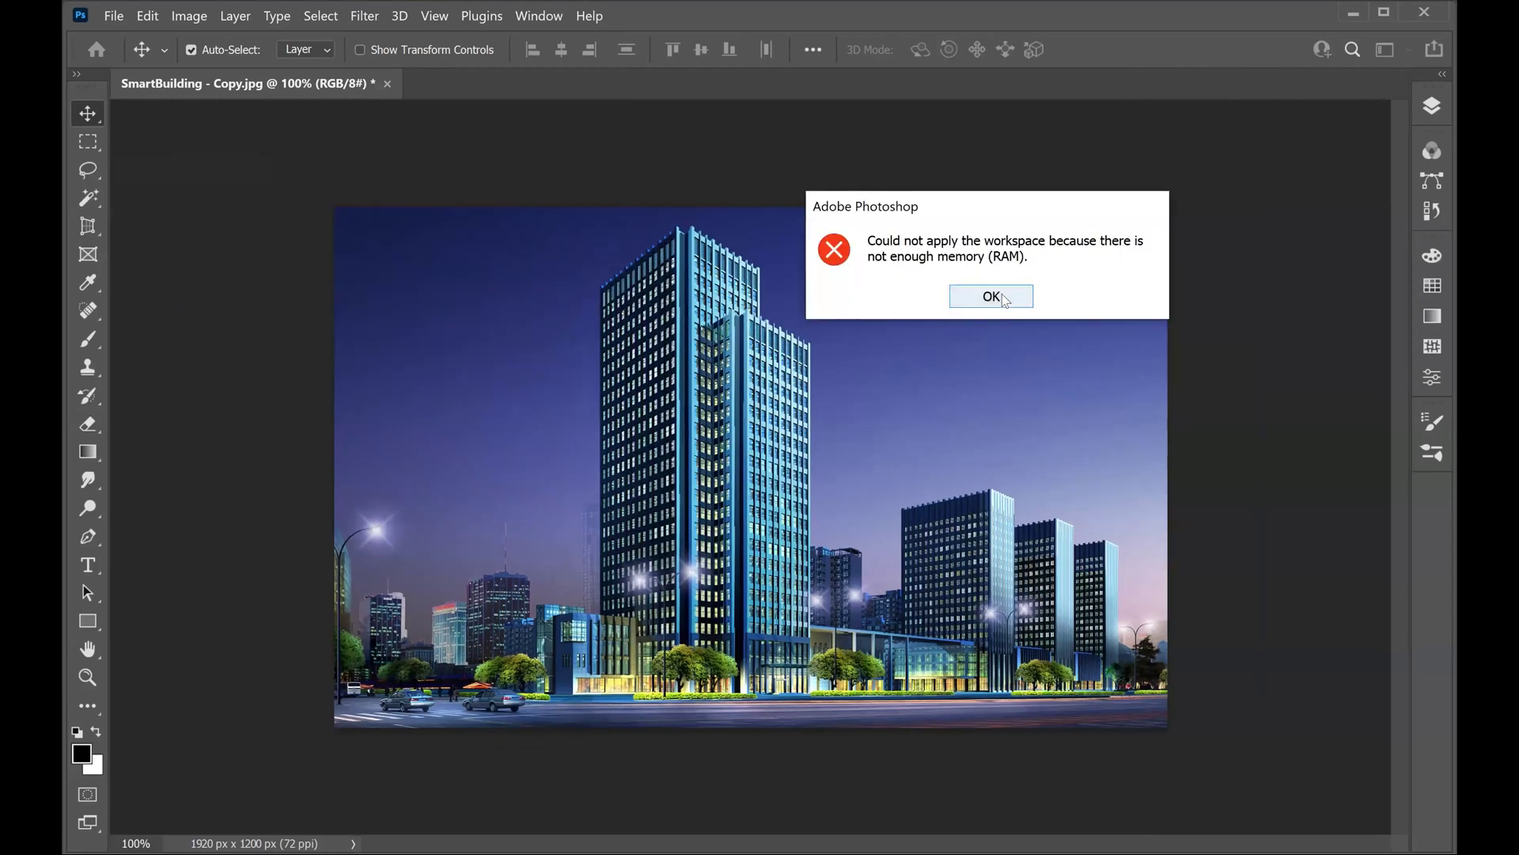
pyautogui.click(1001, 299)
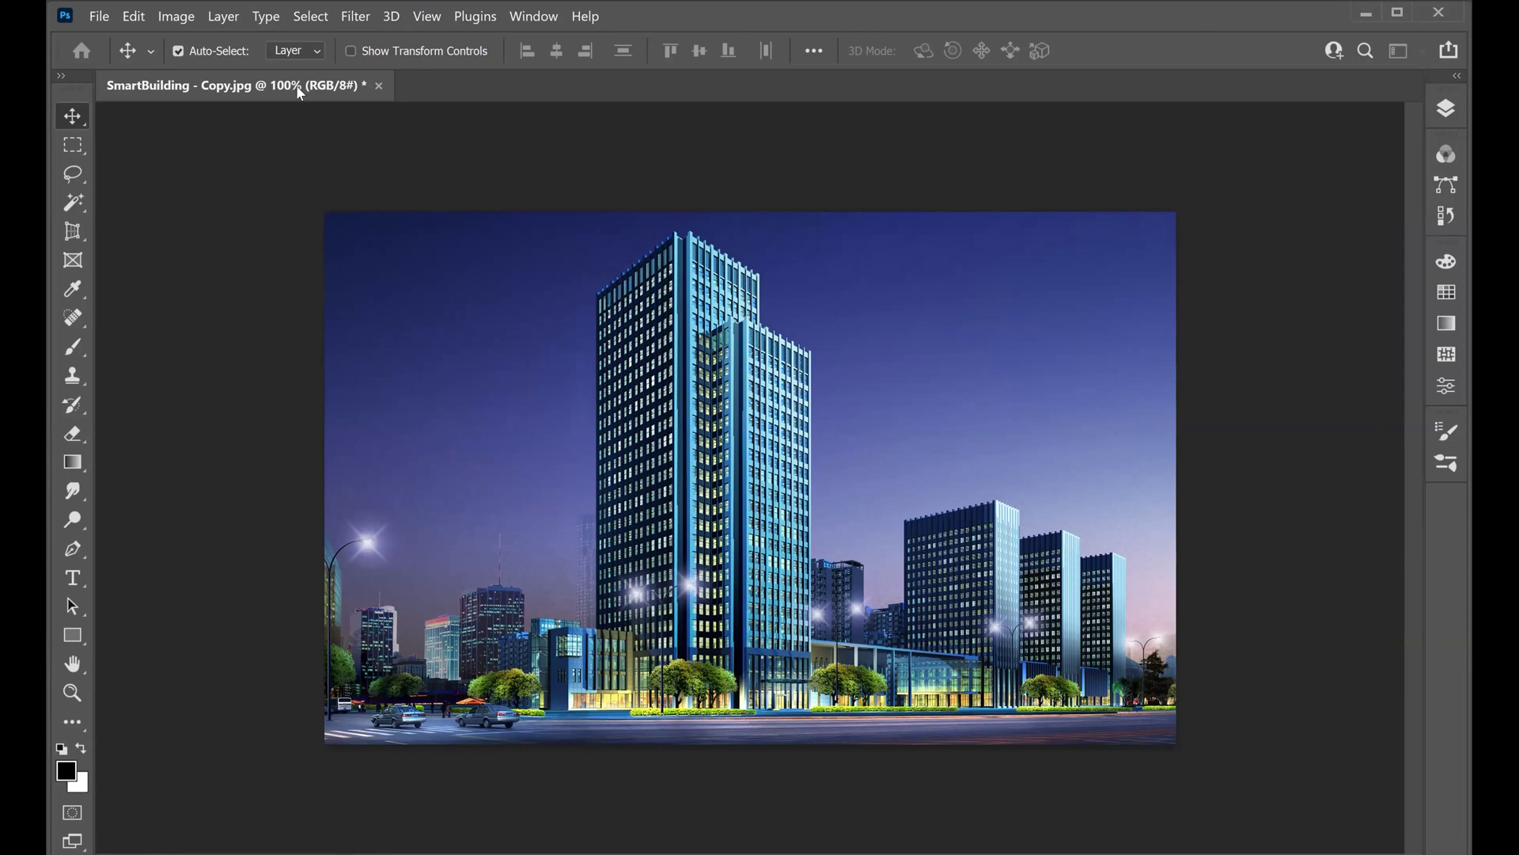
pyautogui.click(391, 16)
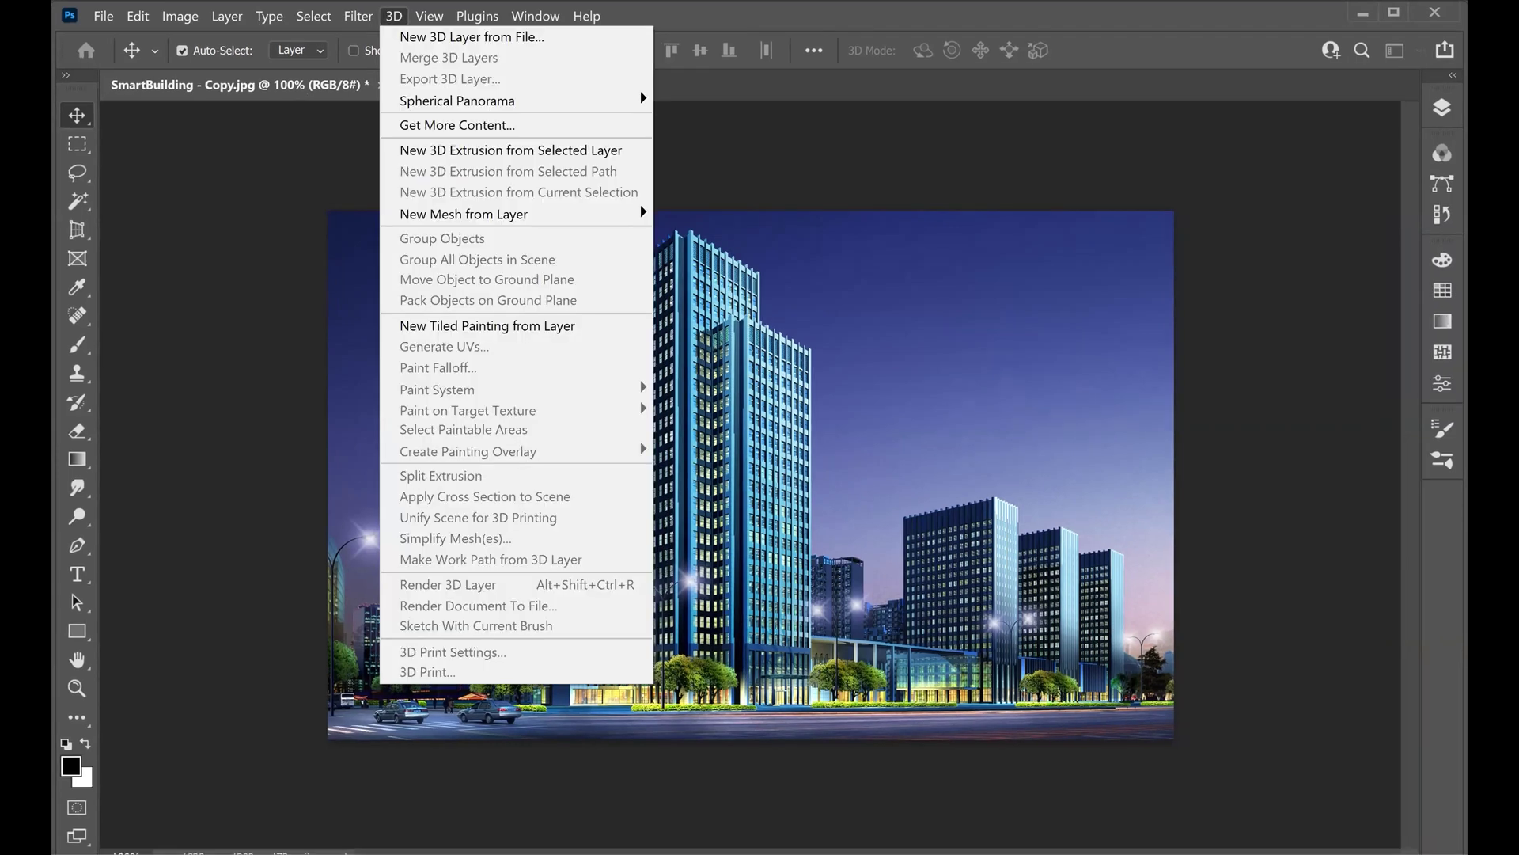
pyautogui.click(363, 19)
pyautogui.moveTo(586, 368)
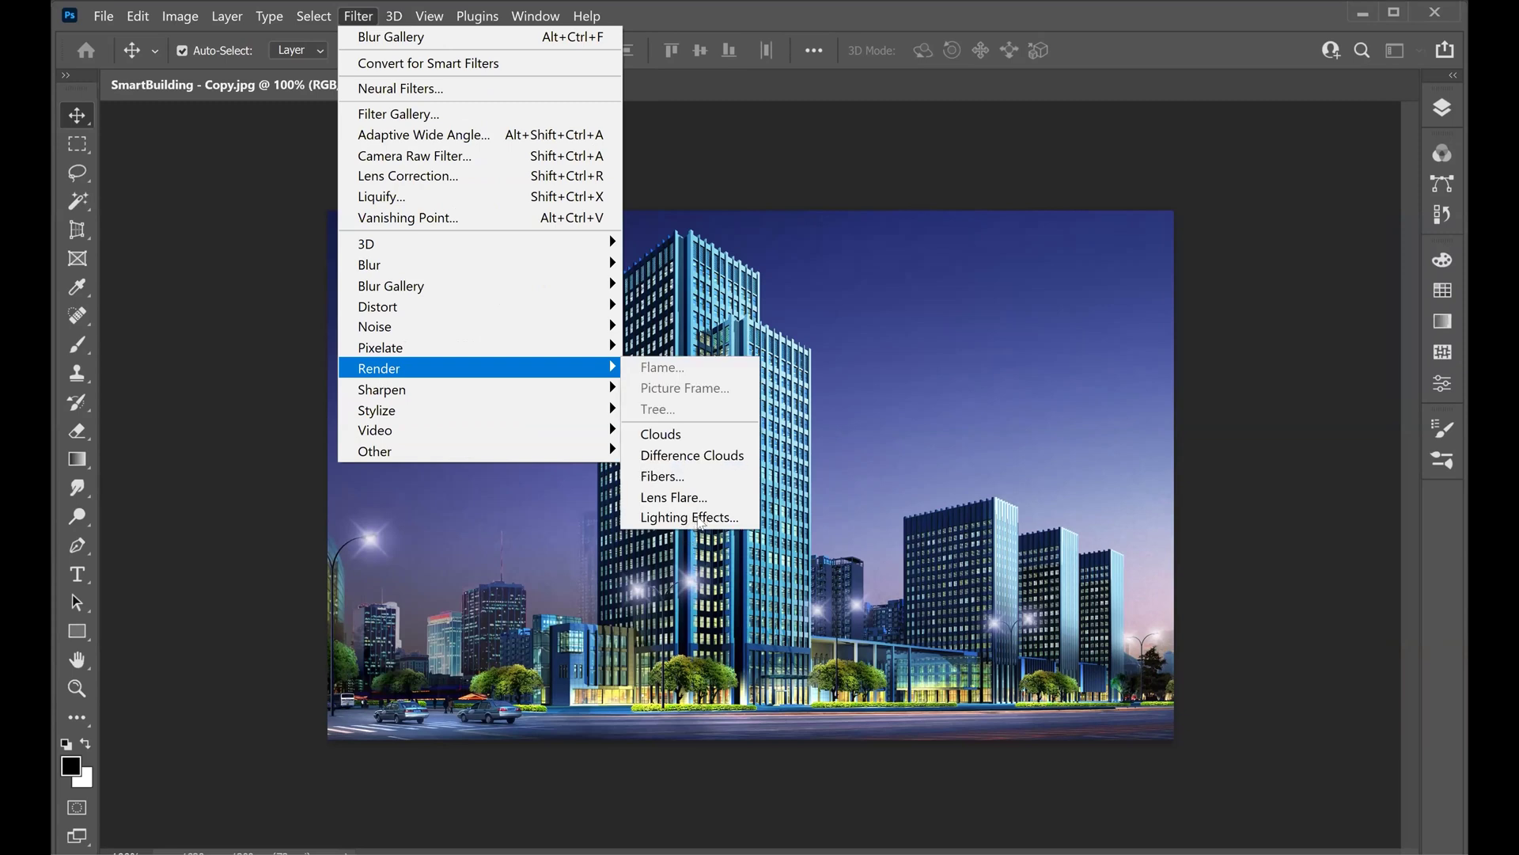
pyautogui.click(882, 13)
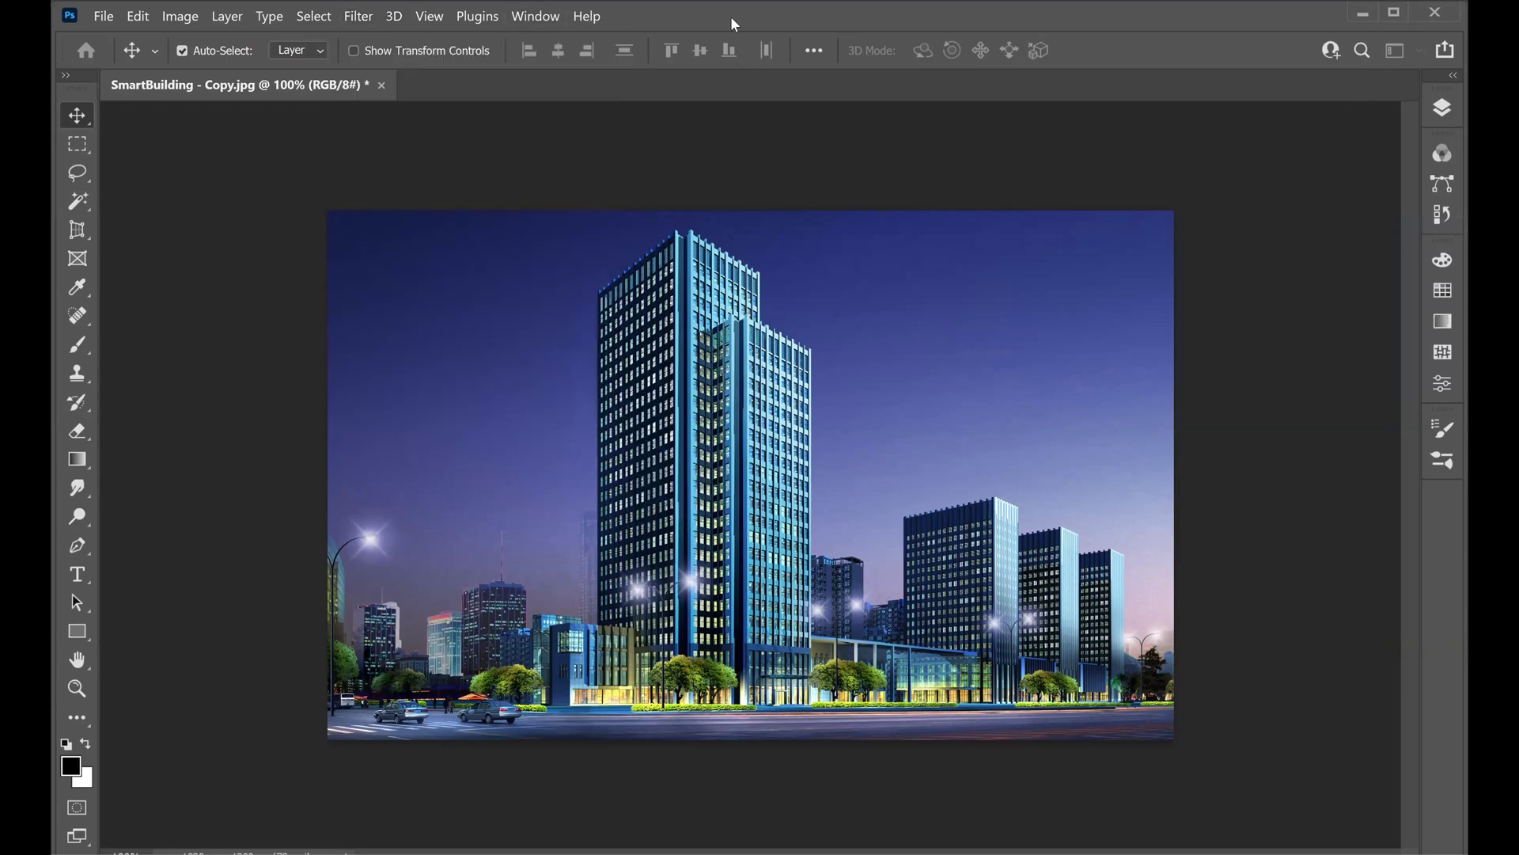
# Quit the program
pyautogui.click(1437, 12)
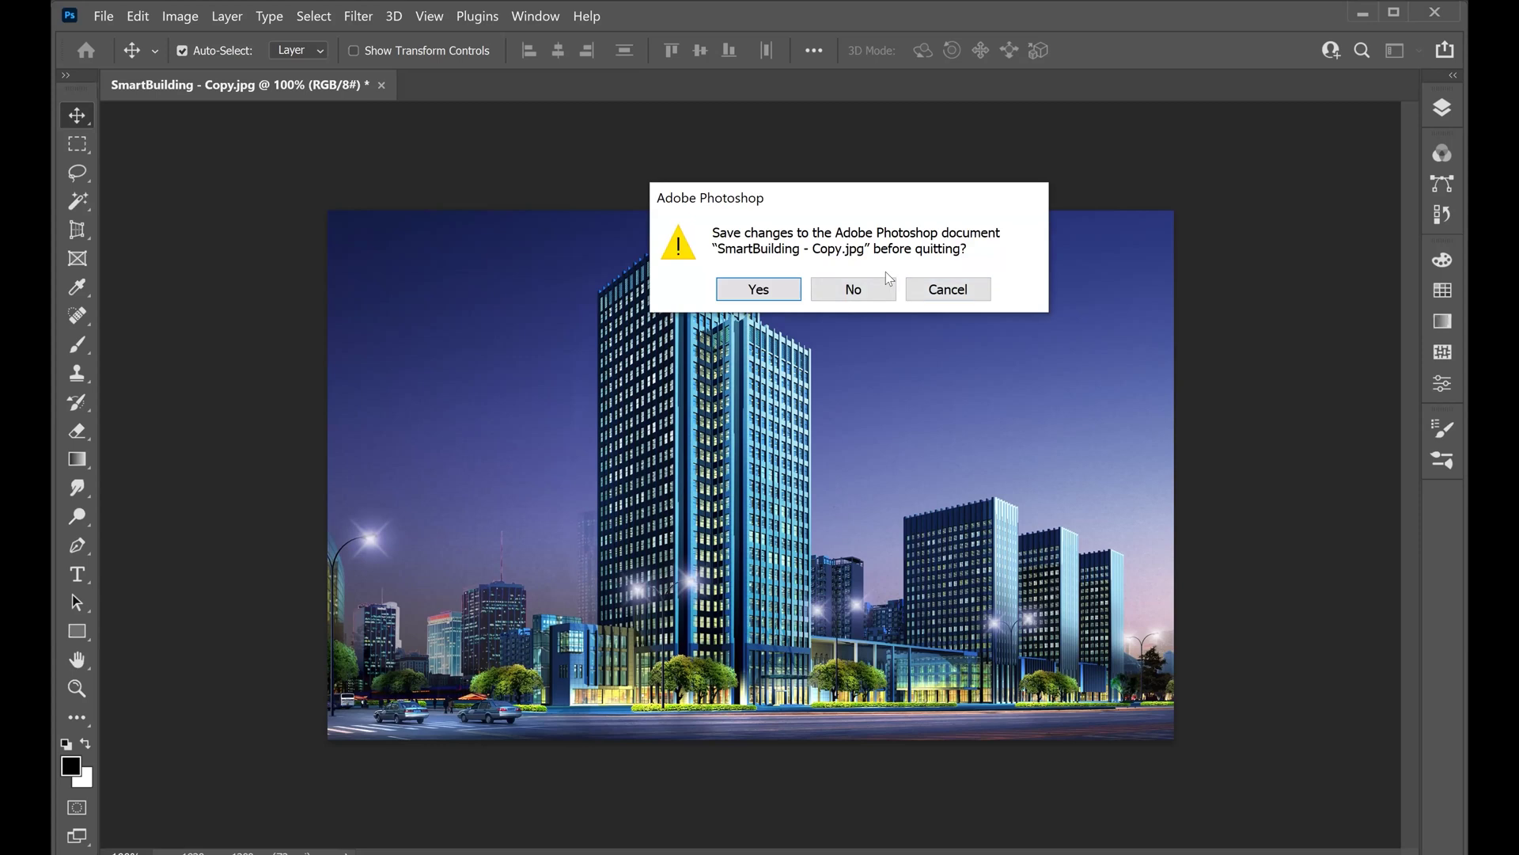